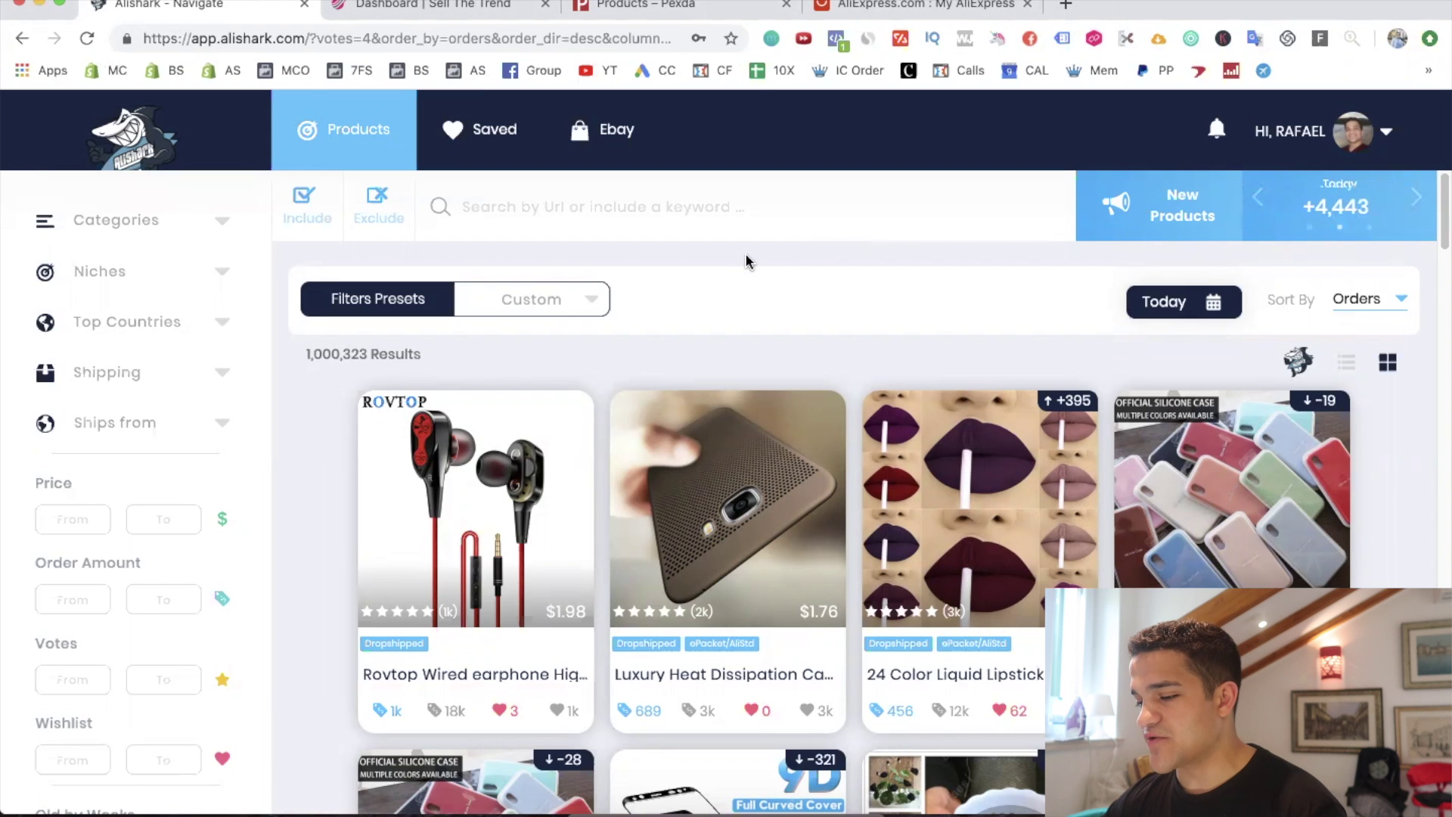
Change the date range from Today to 7 Days, keeping the Orders sort
click(1161, 305)
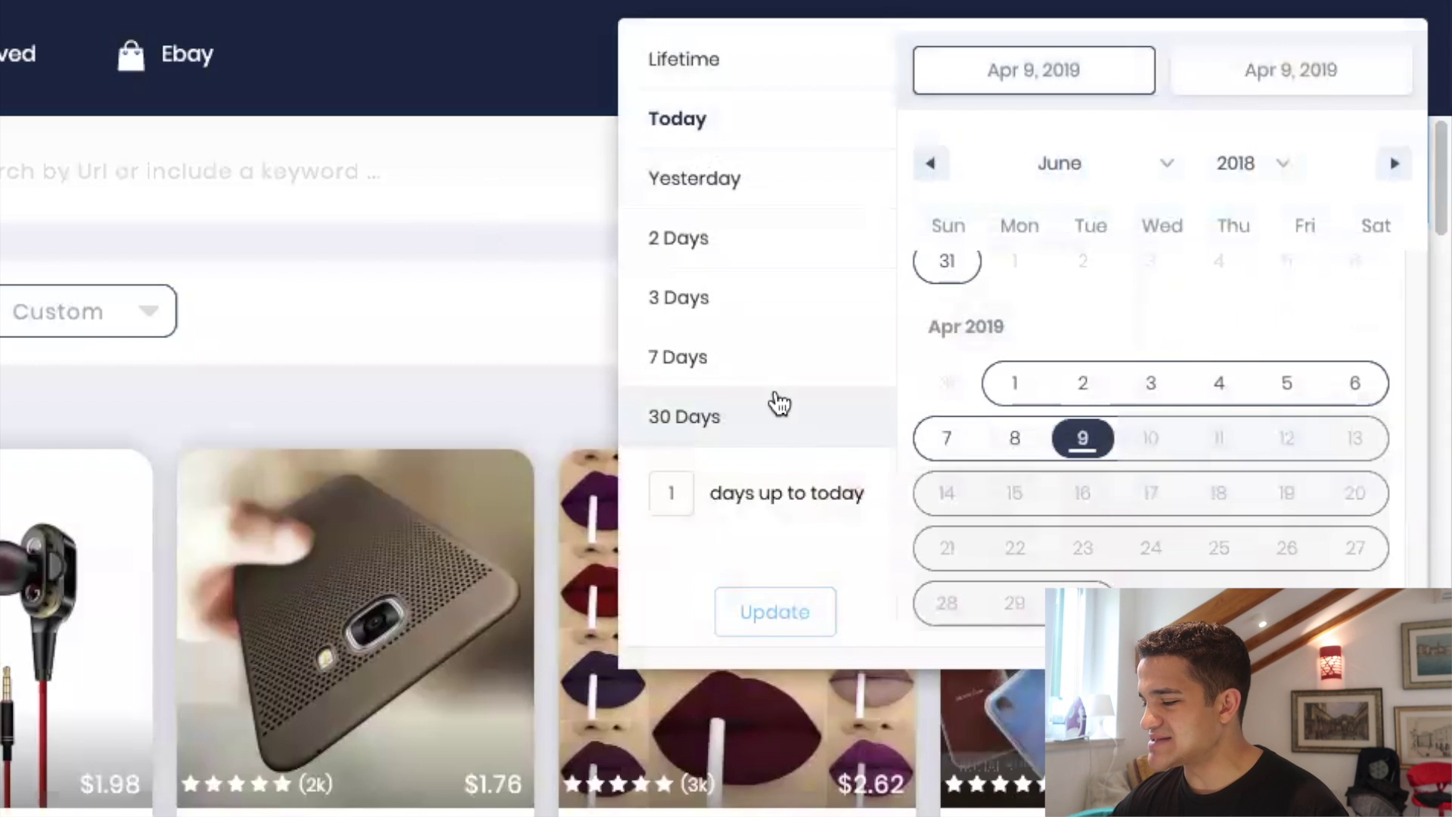
click(678, 357)
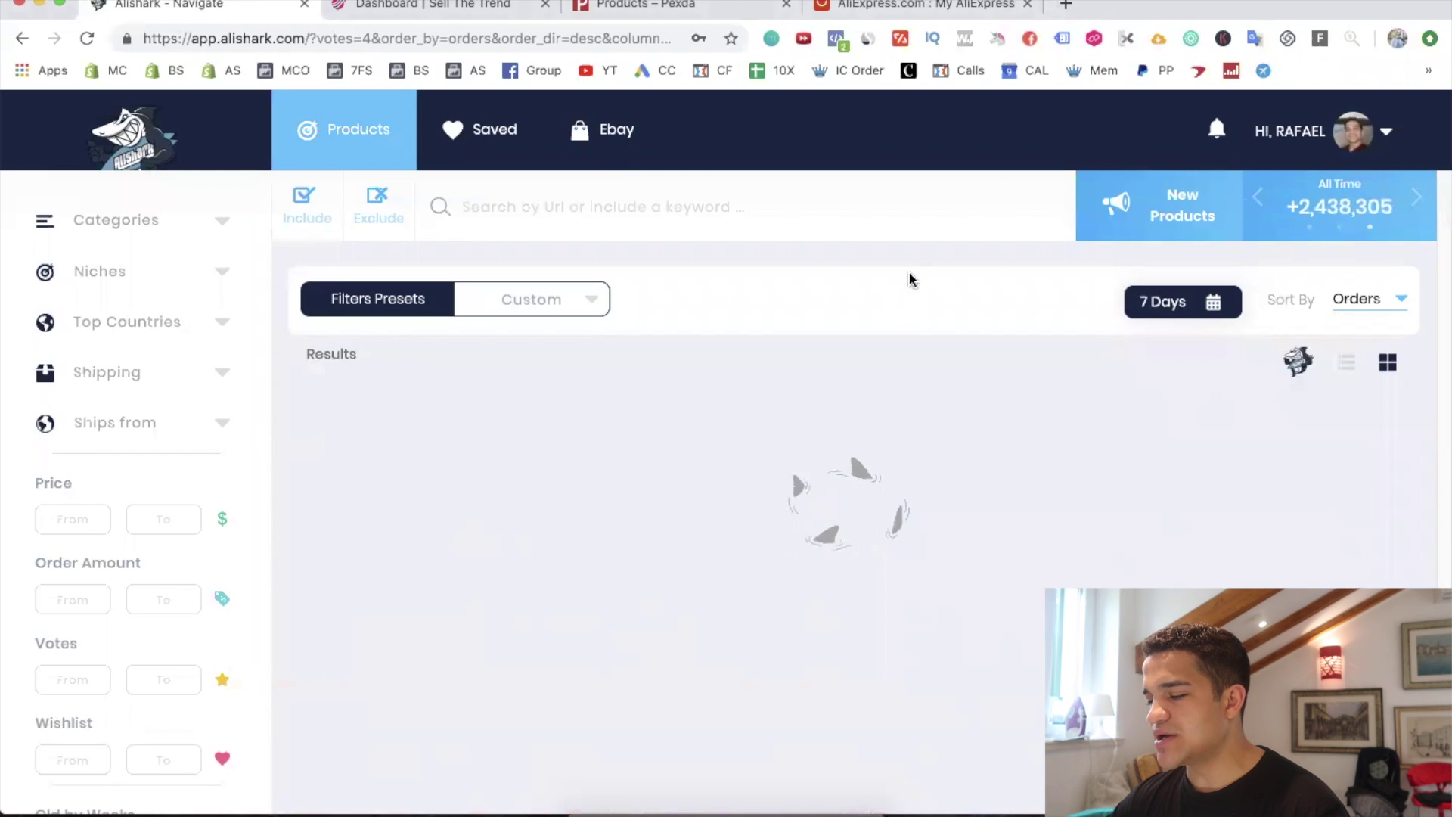
click(1362, 302)
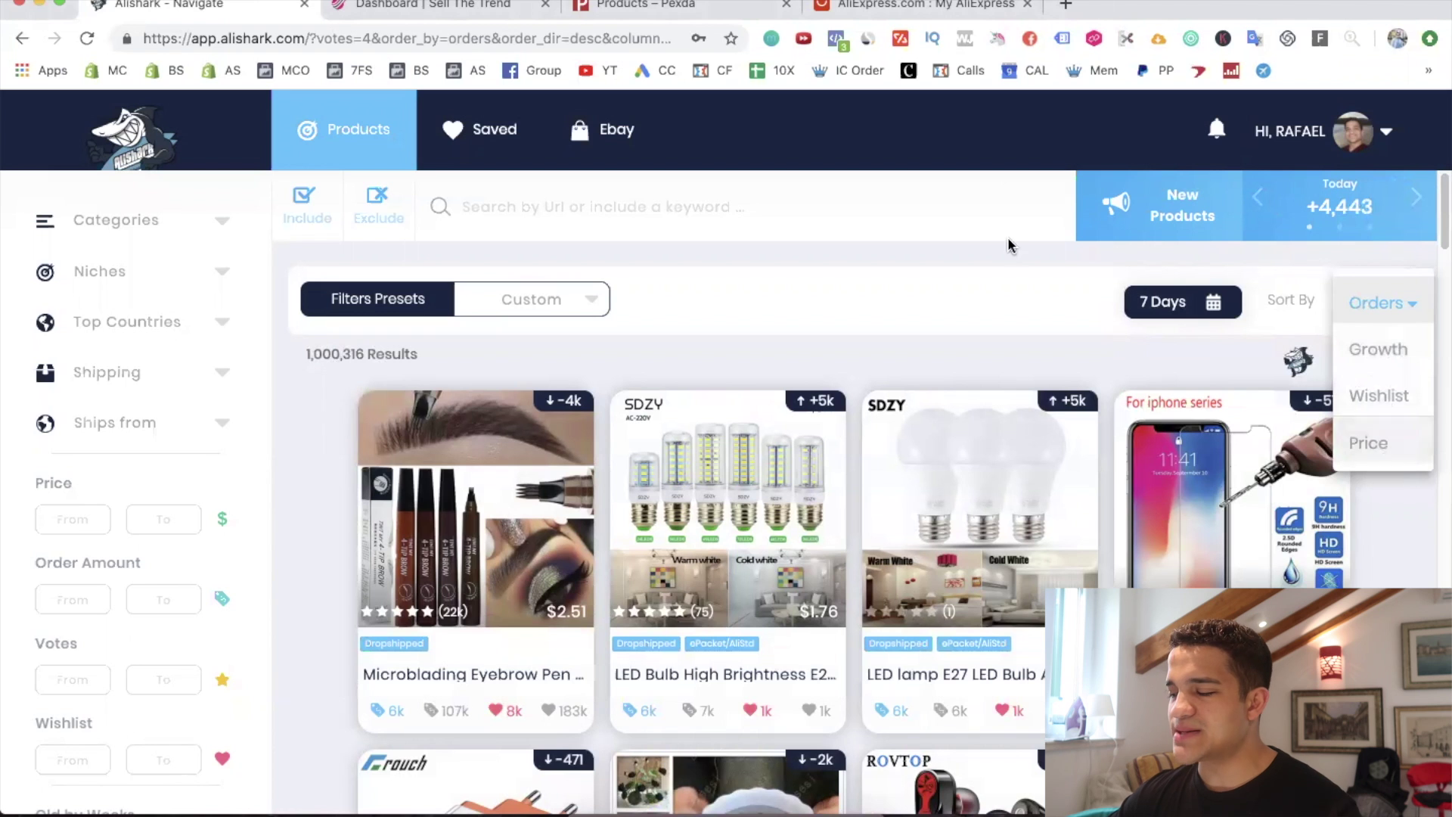
click(953, 254)
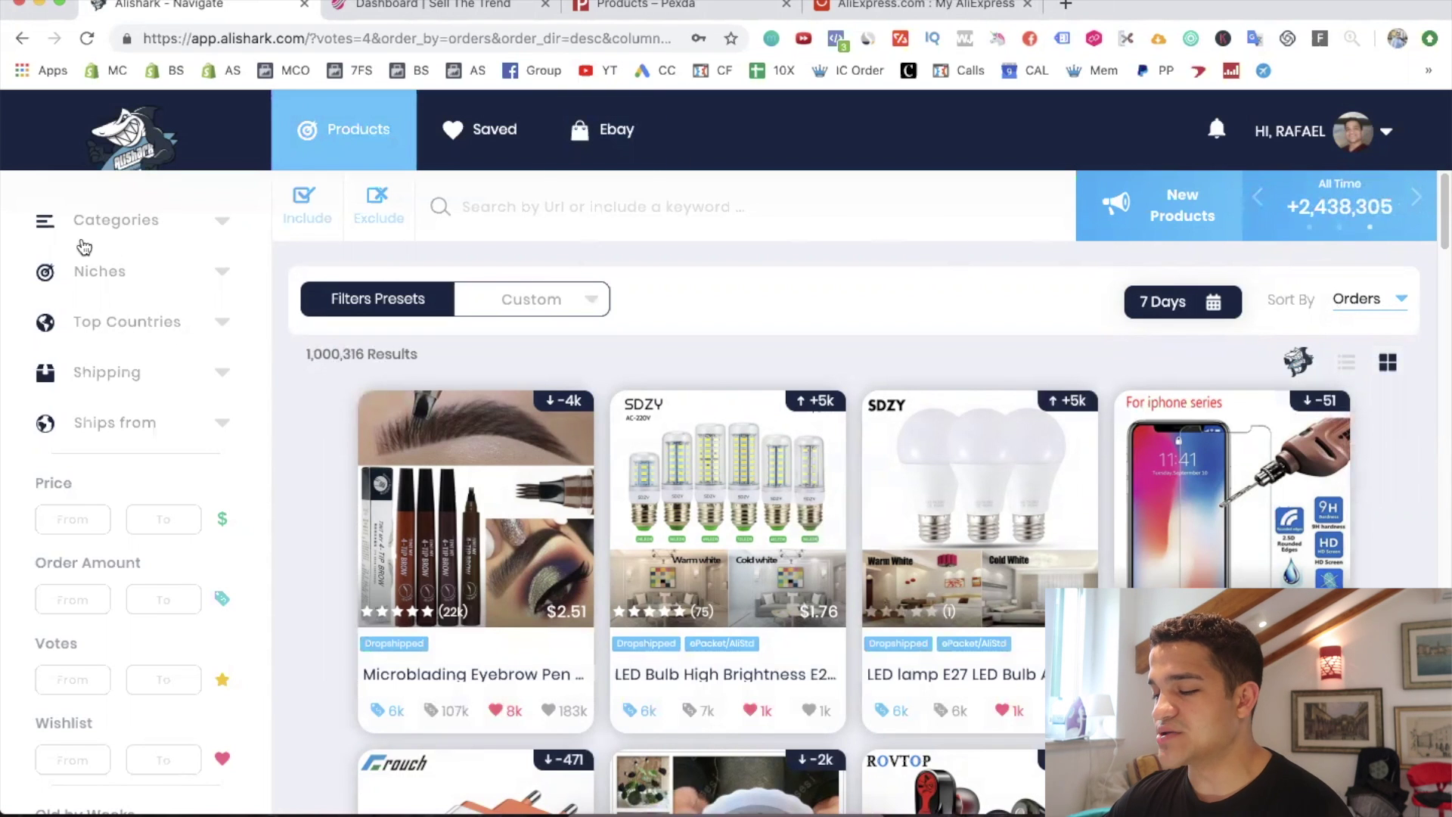
Pick the Fishing niche (7534) from the sidebar Categories and Niches lists
click(127, 227)
scroll(207, 358, down, 3)
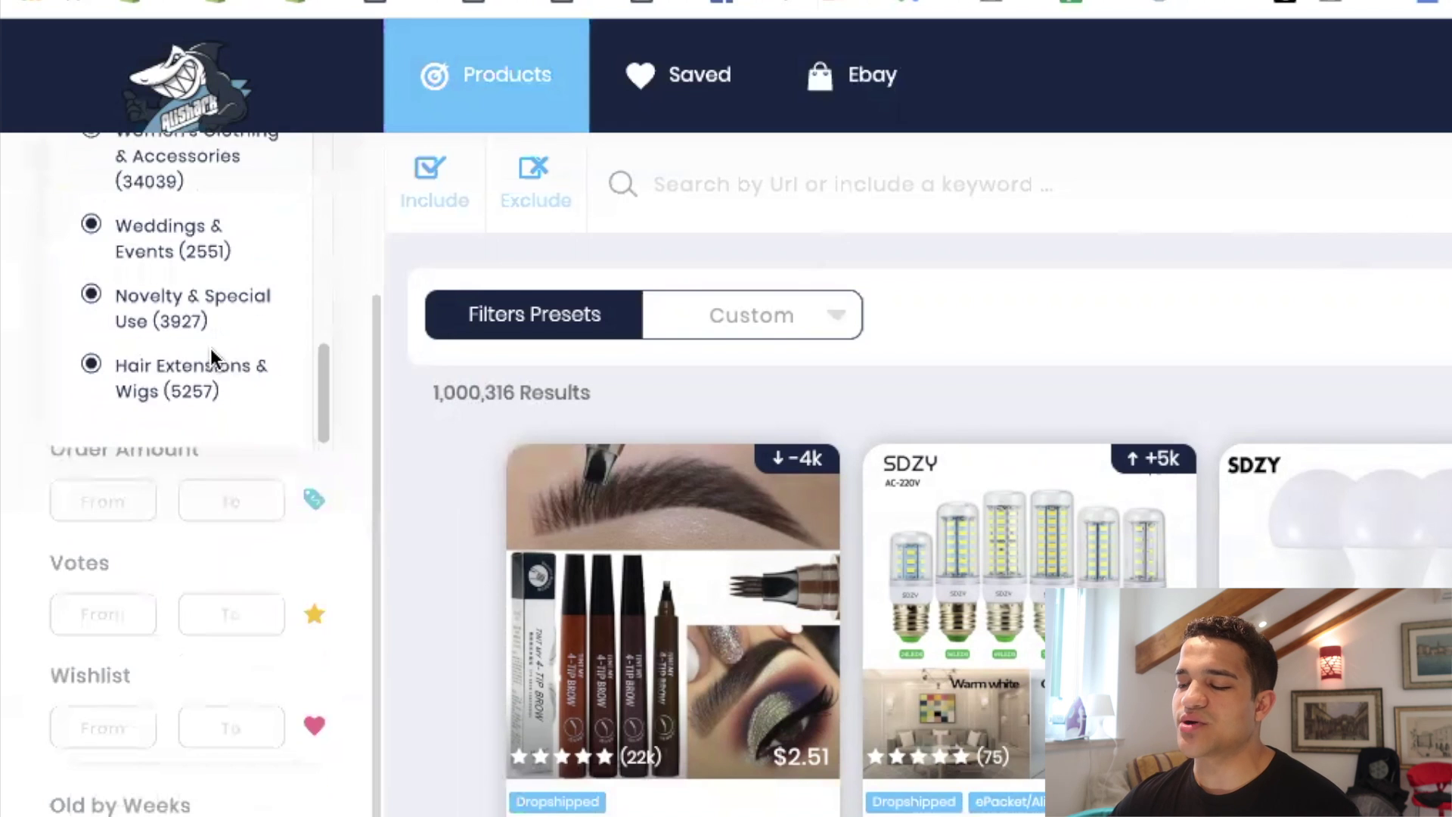
scroll(220, 181, up, 3)
scroll(220, 272, up, 3)
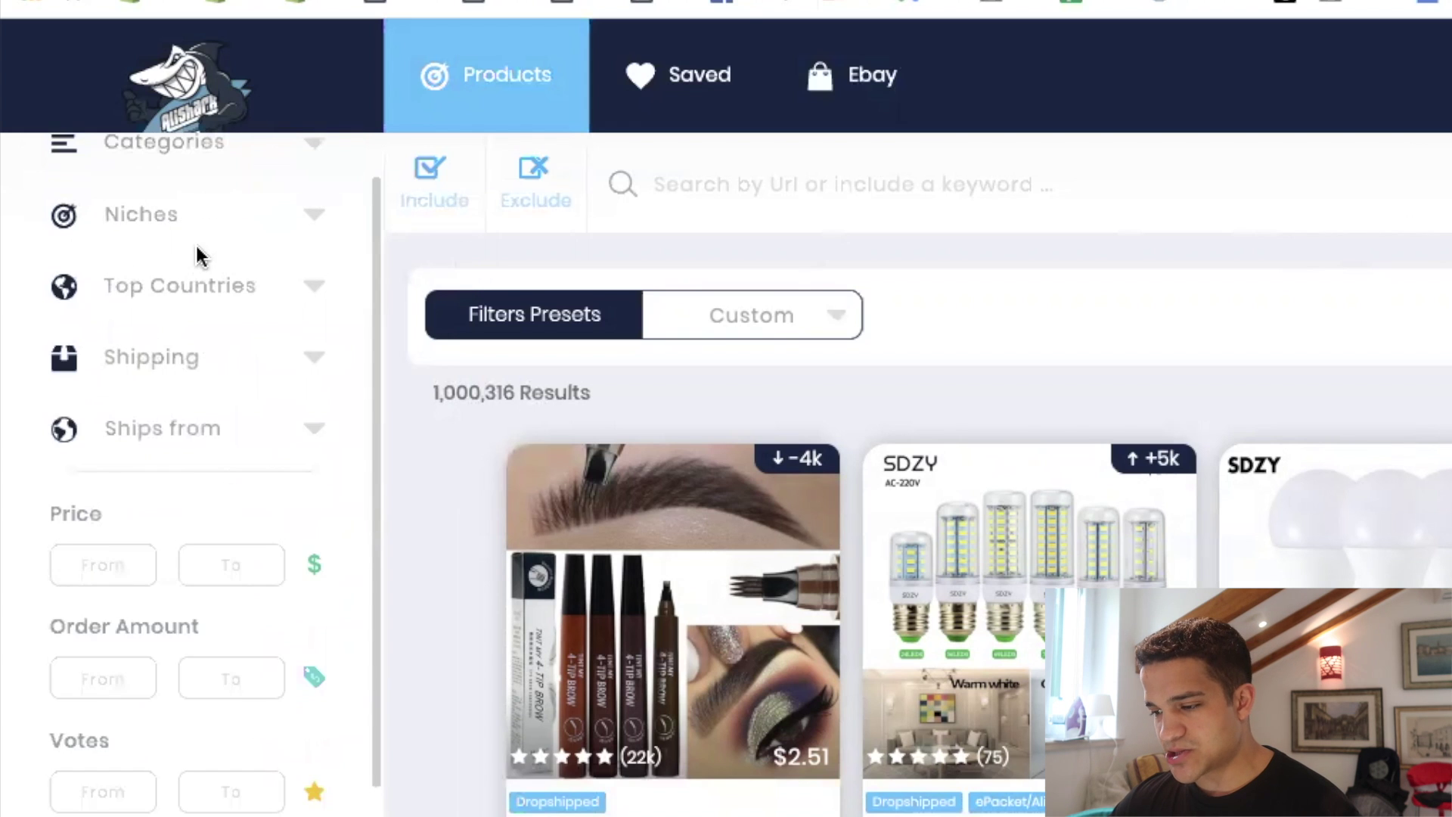
click(195, 215)
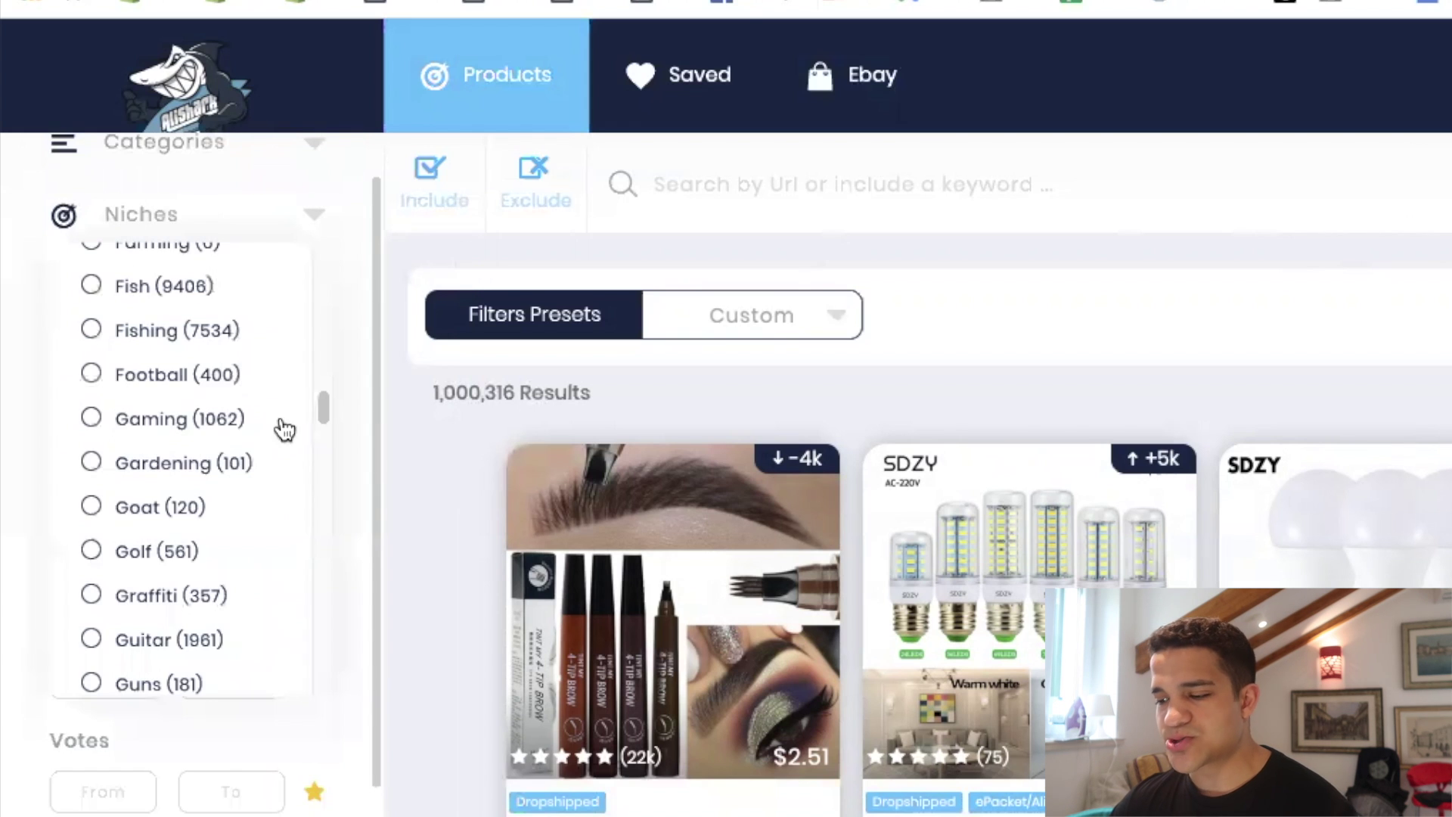
click(199, 332)
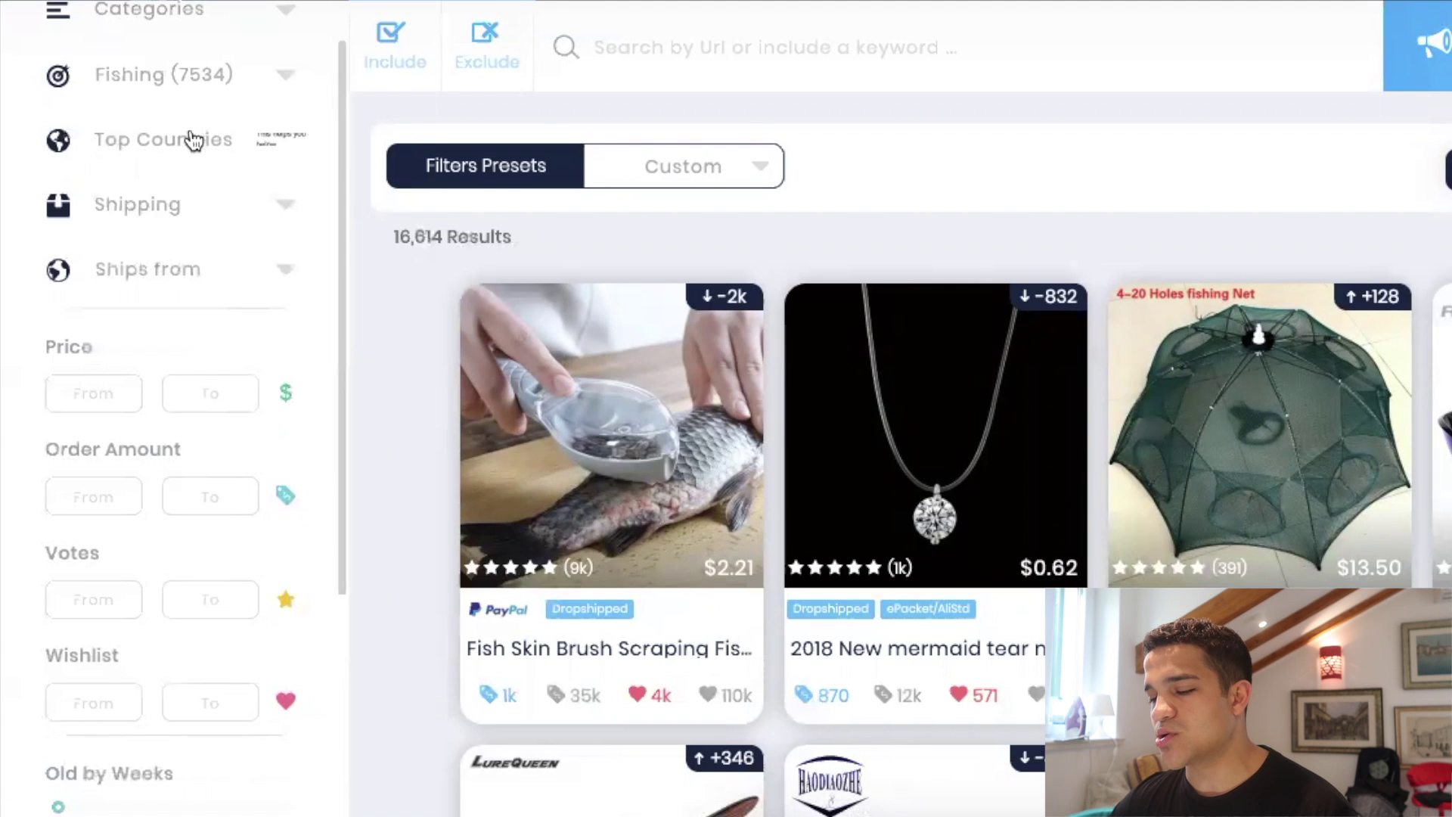
Apply the ePacket shipping filter and the Dropshipped toggle, leaving 16,093 products
click(151, 278)
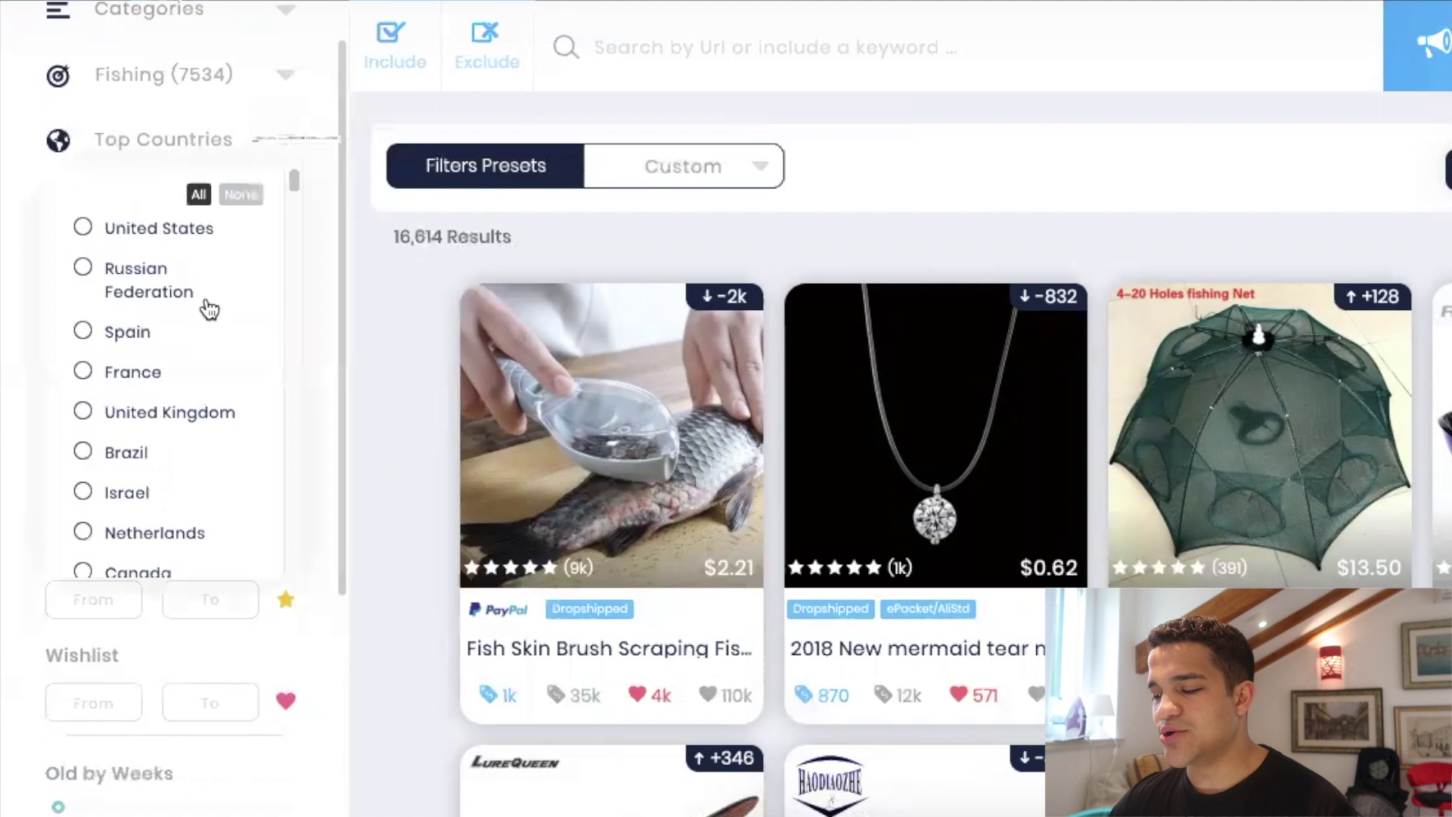
scroll(181, 374, down, 5)
scroll(177, 420, up, 5)
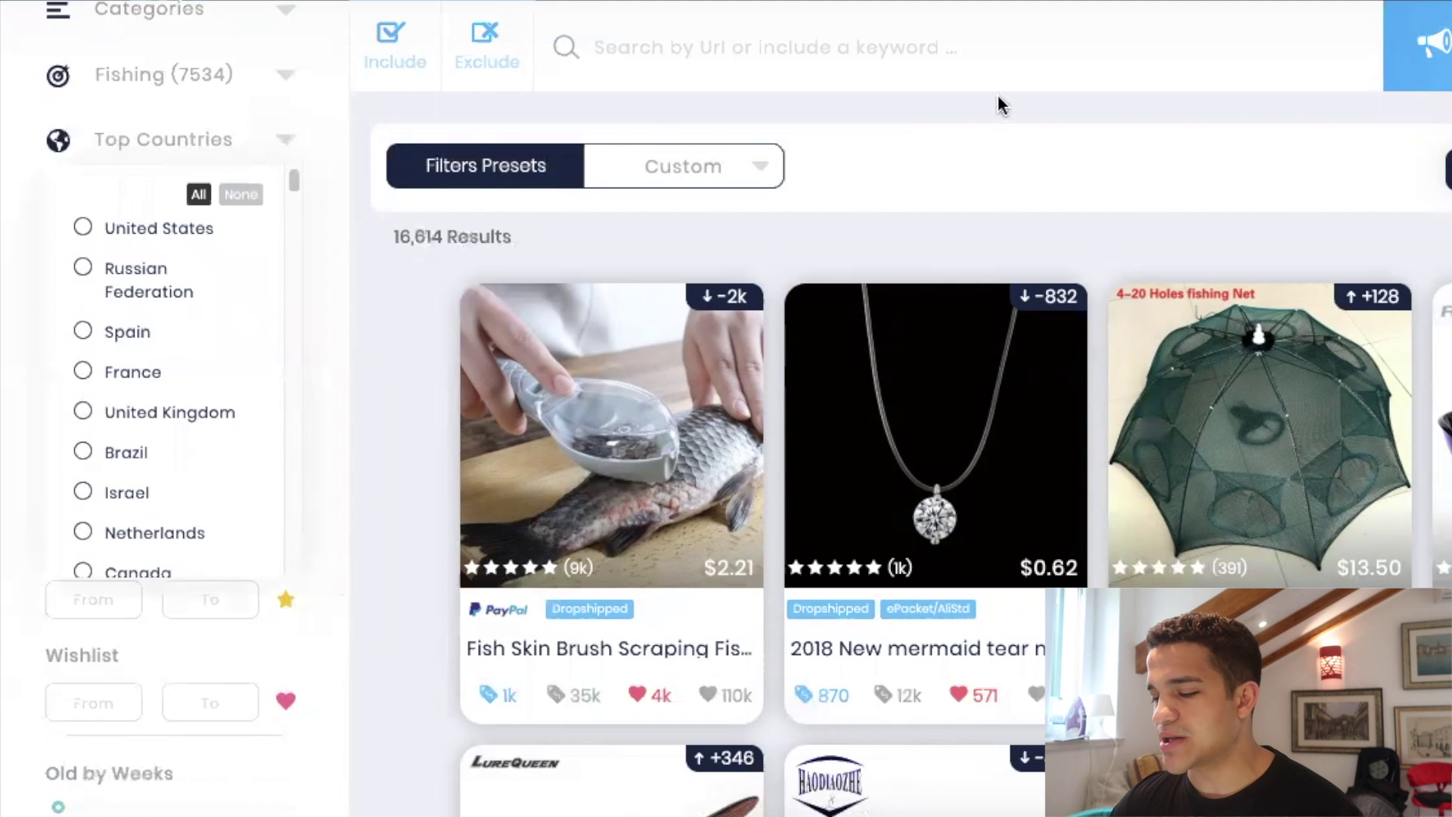
click(13, 261)
click(137, 205)
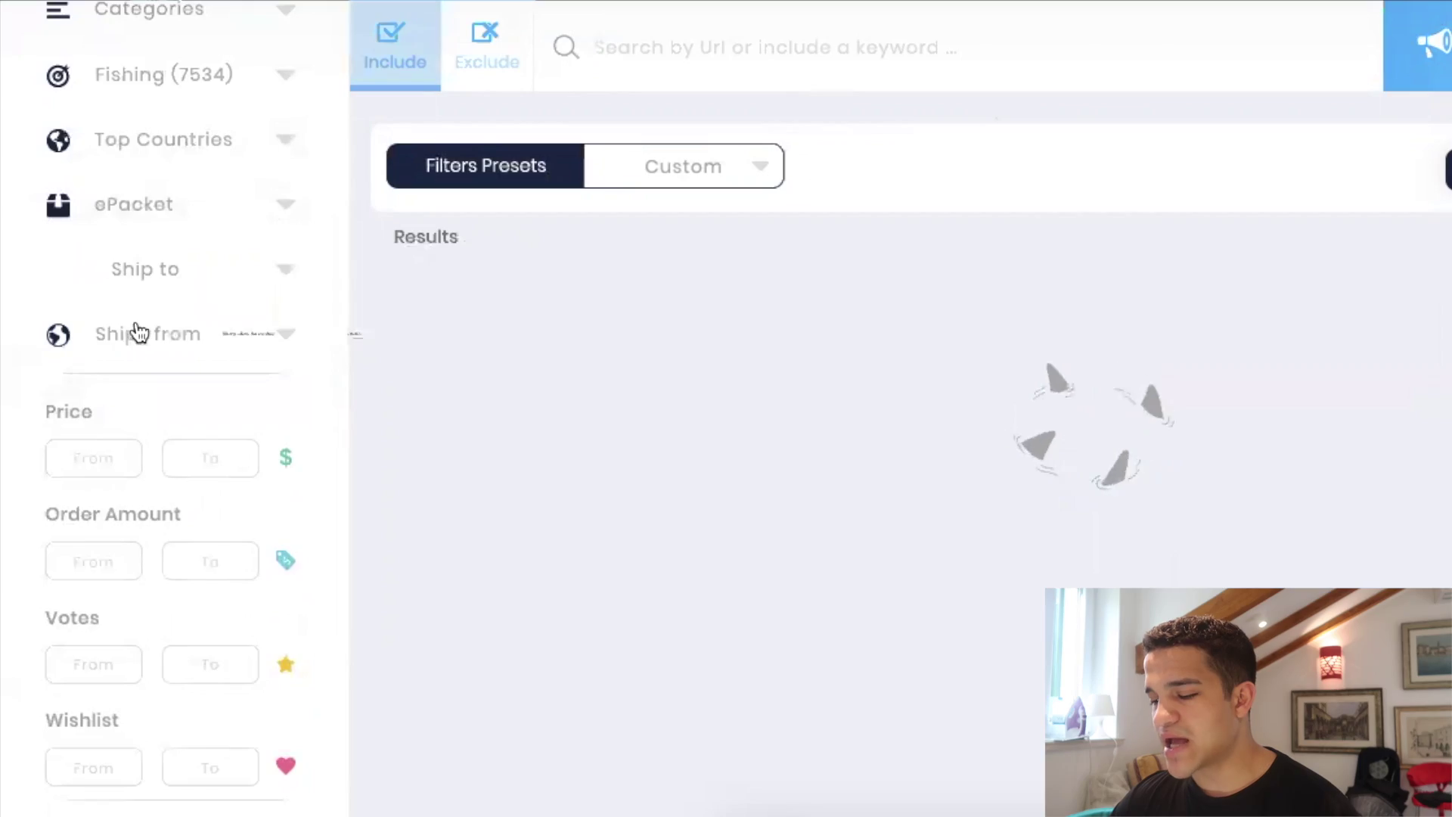
click(138, 332)
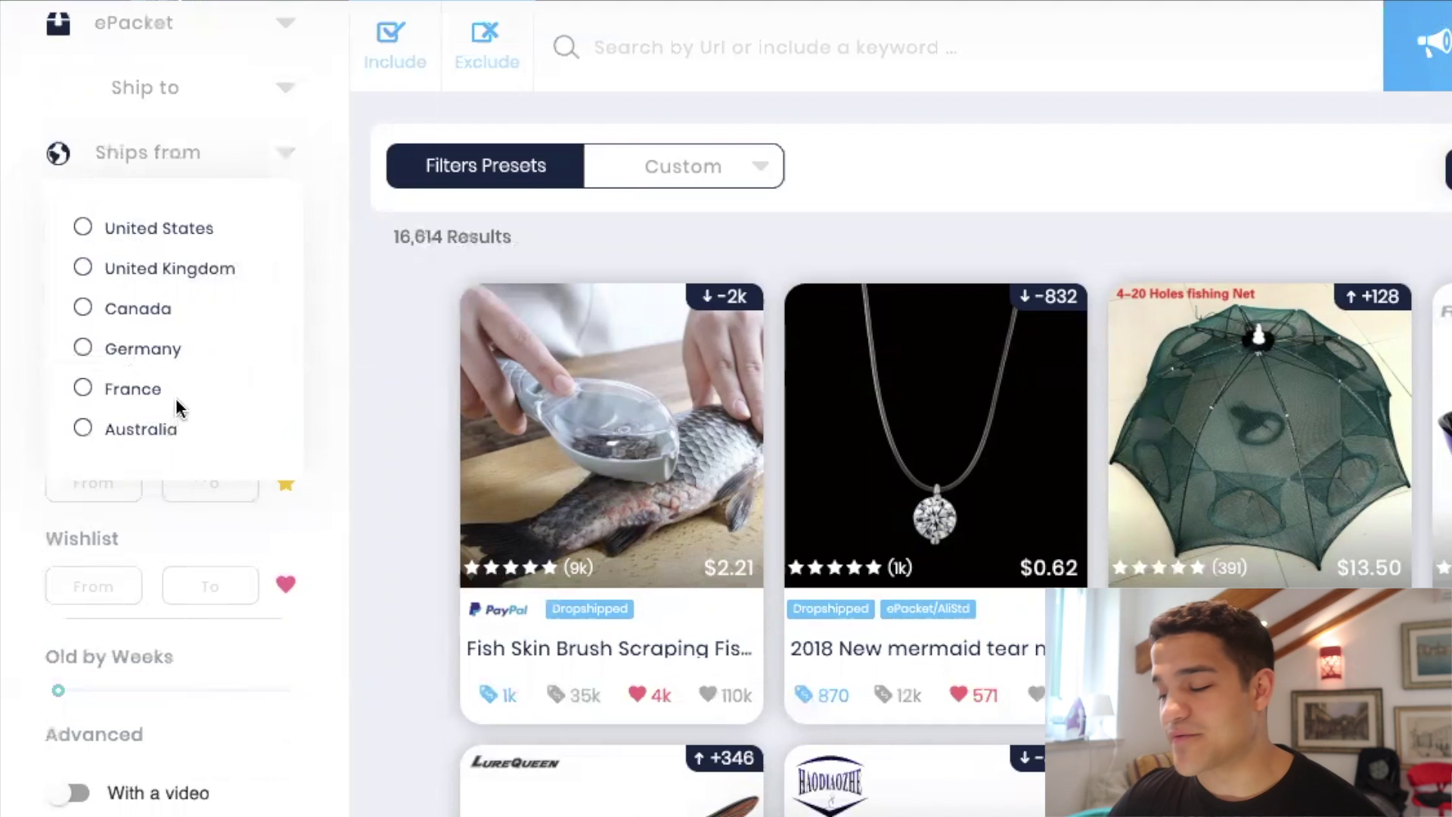
scroll(217, 430, down, 3)
scroll(217, 429, down, 3)
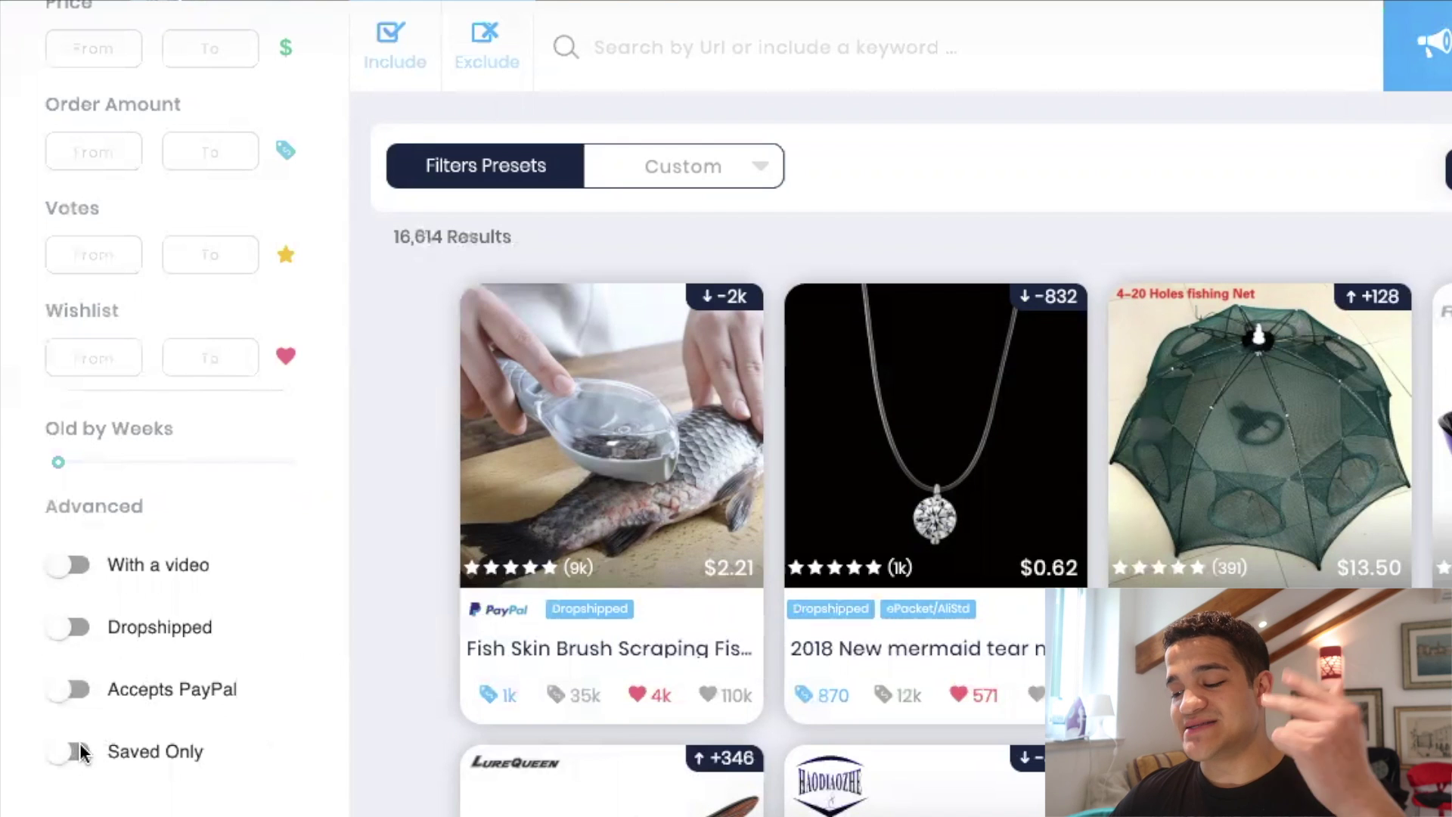
click(71, 628)
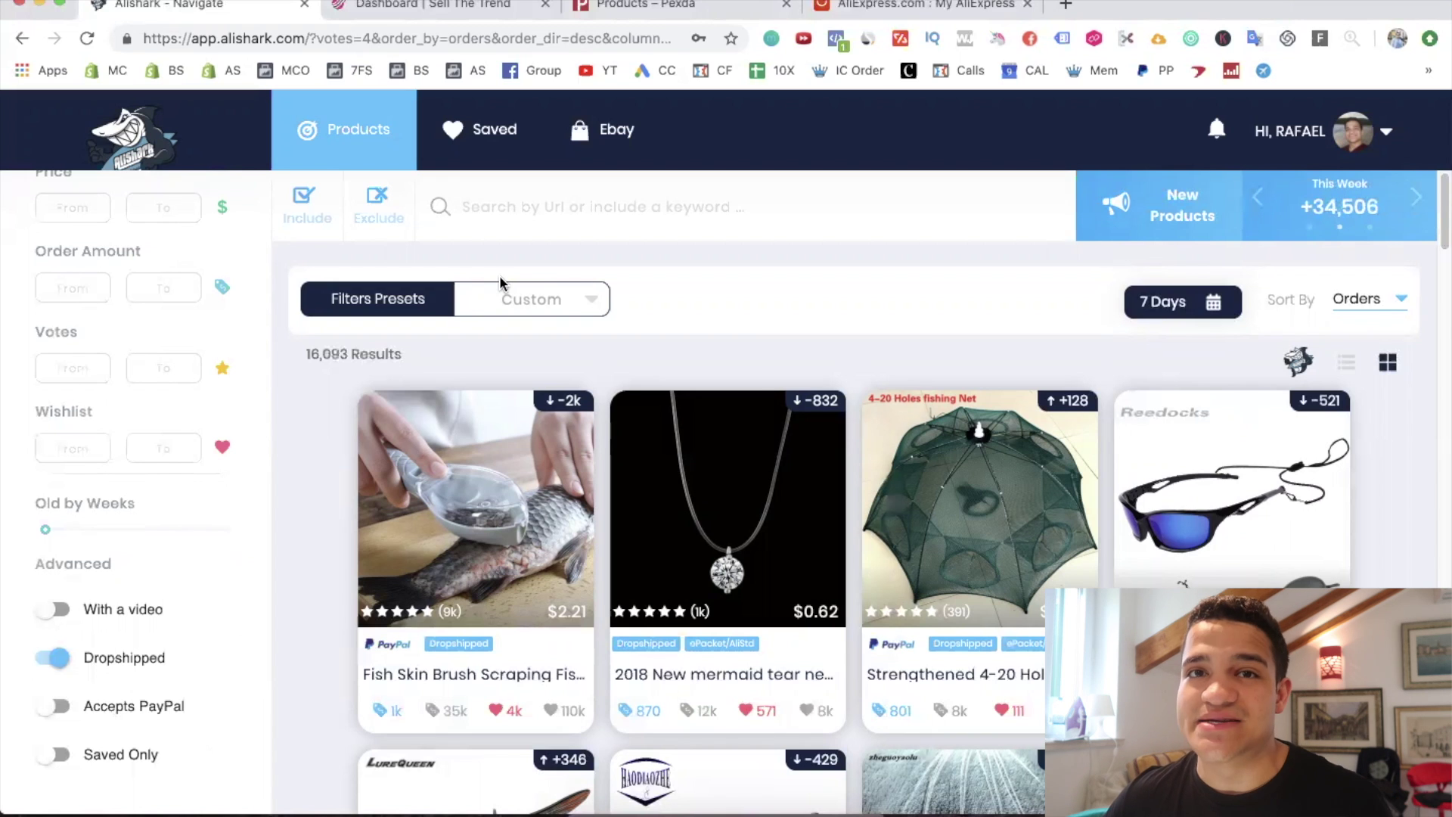
scroll(411, 488, down, 1)
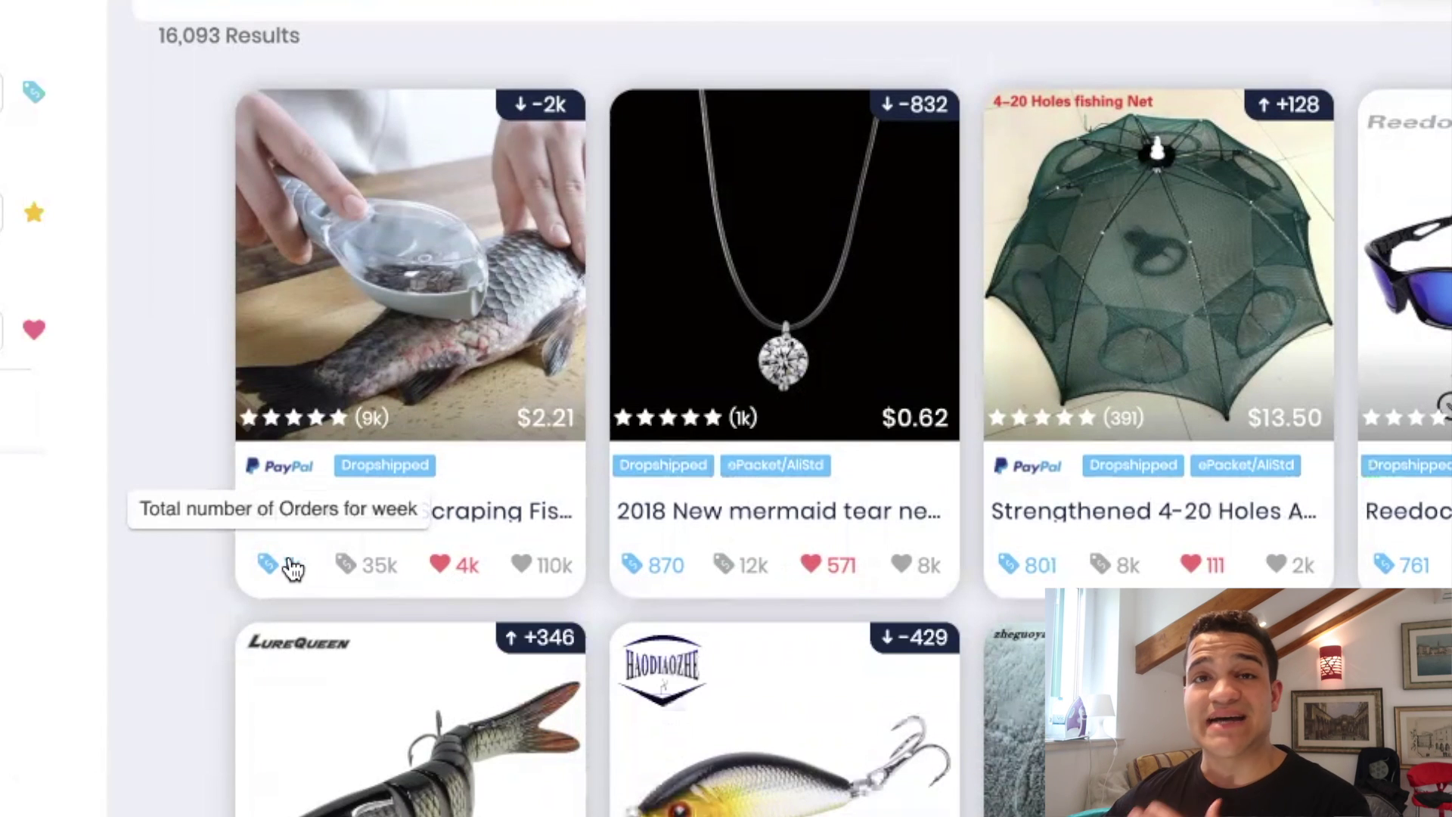
Switch the date range preset from 7 Days to 2 Days
click(1218, 84)
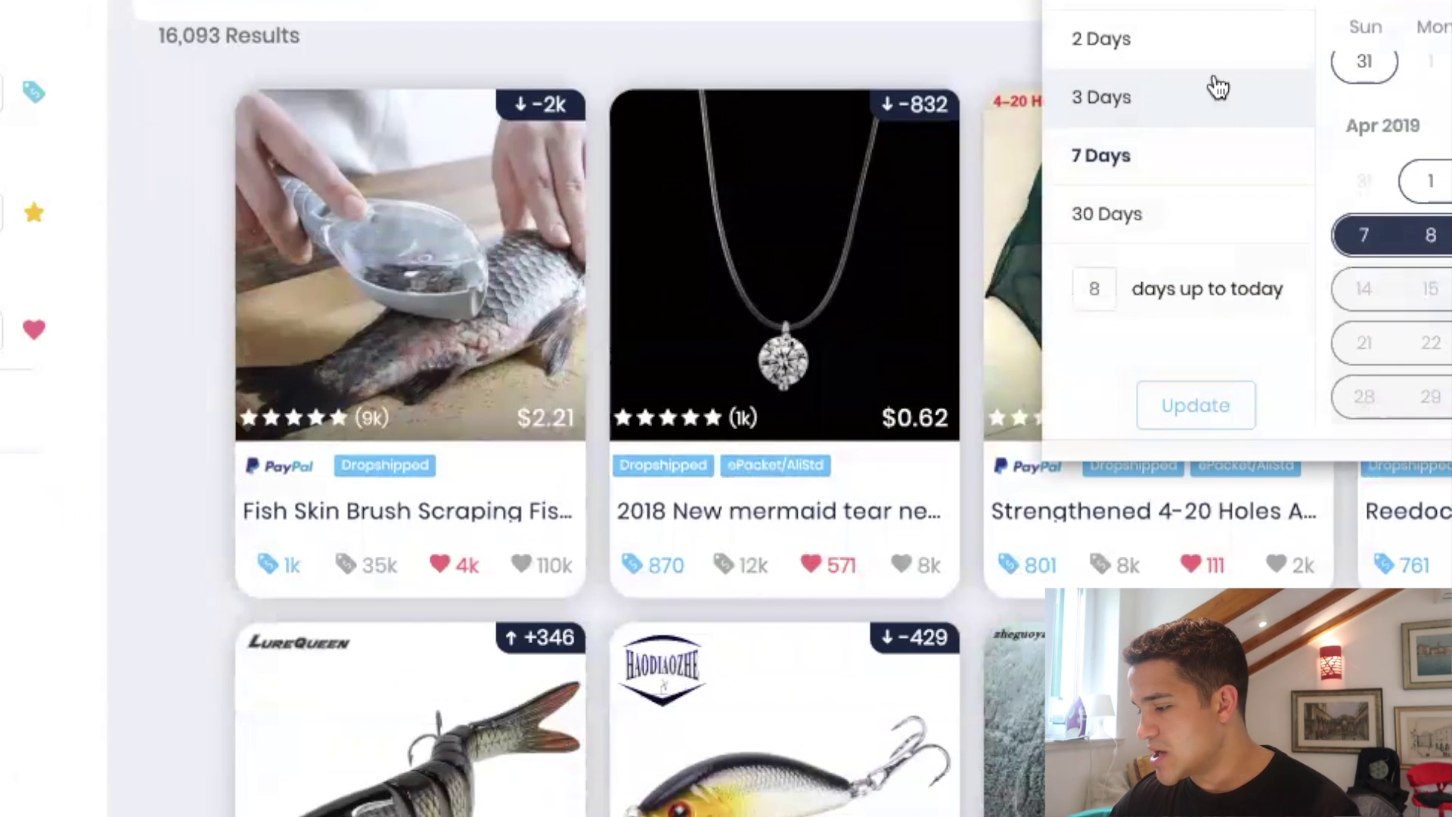
click(1207, 49)
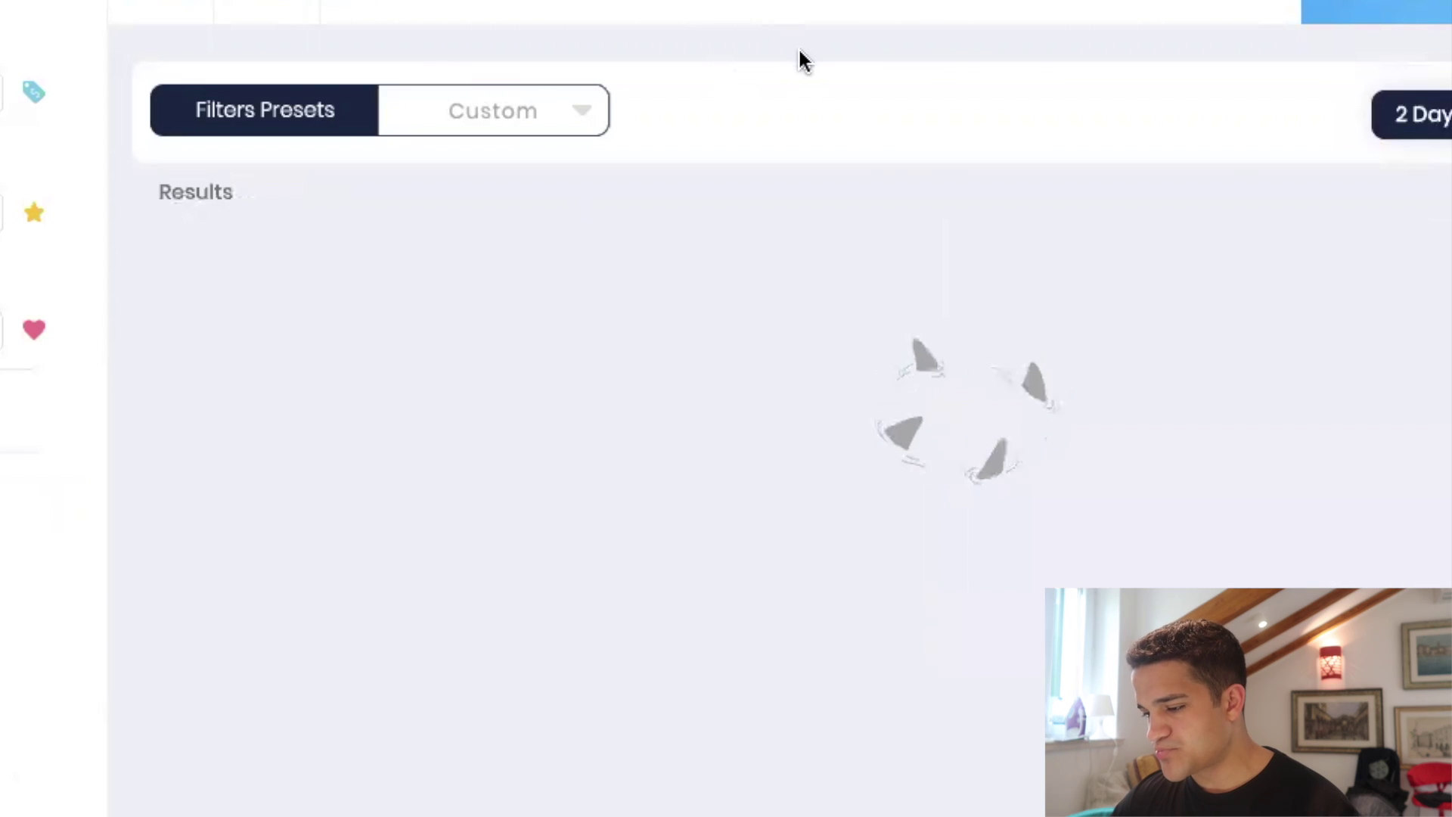
scroll(798, 47, down, 1)
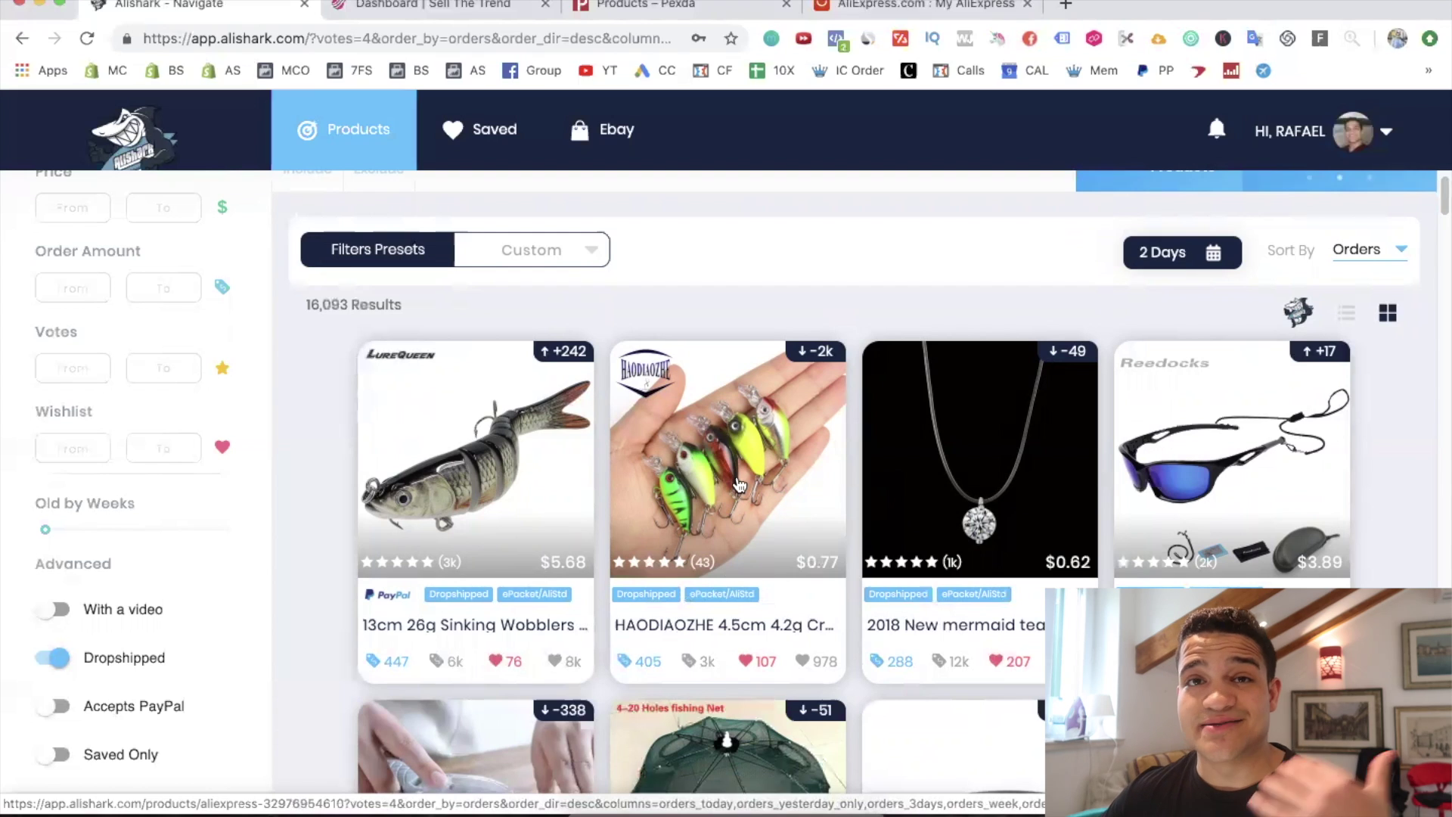
Open the HAODIAOZHE crankbait lure's details, showing 3,685 orders and 978 wishlist adds
click(738, 485)
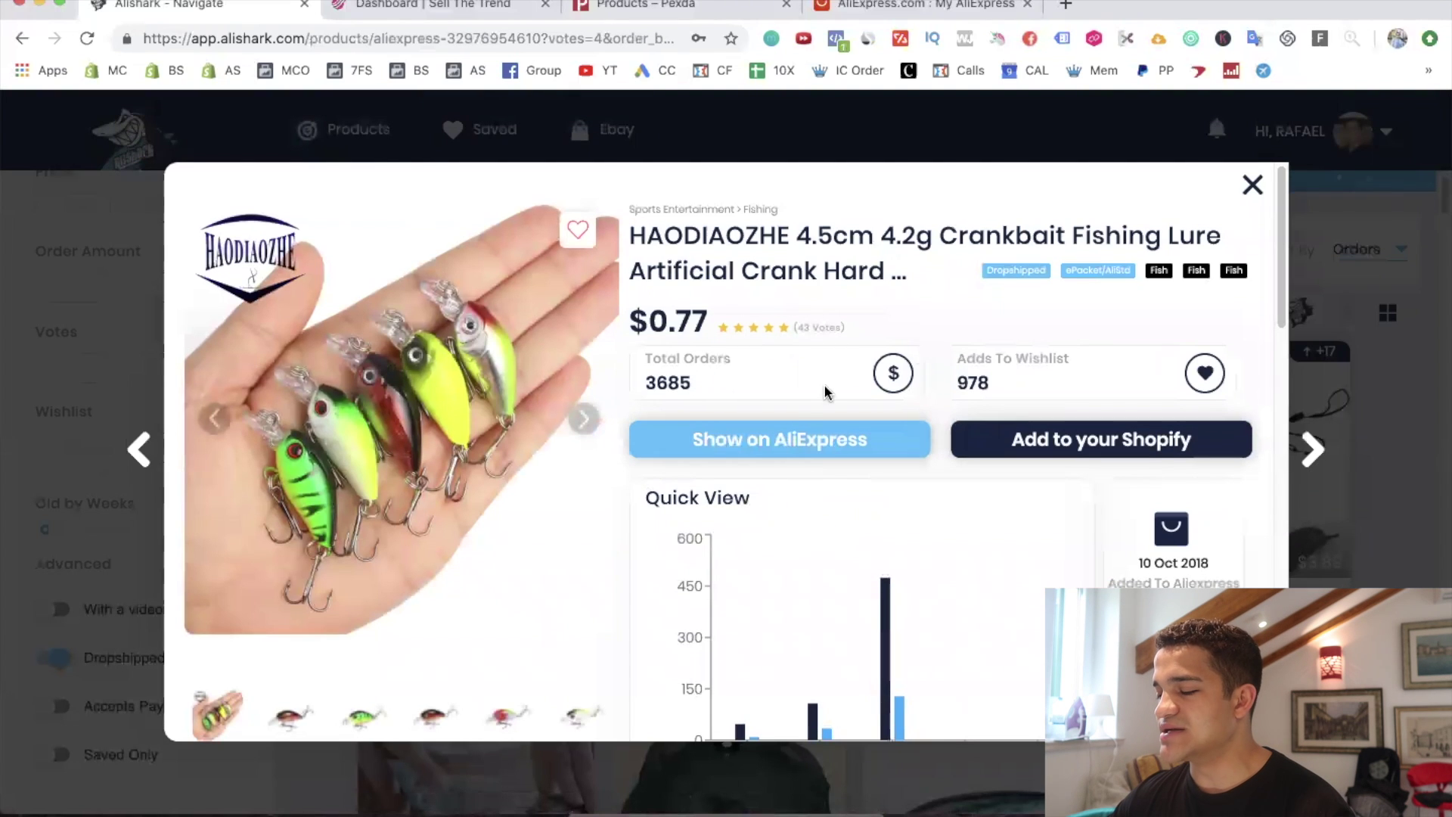
scroll(699, 365, down, 1)
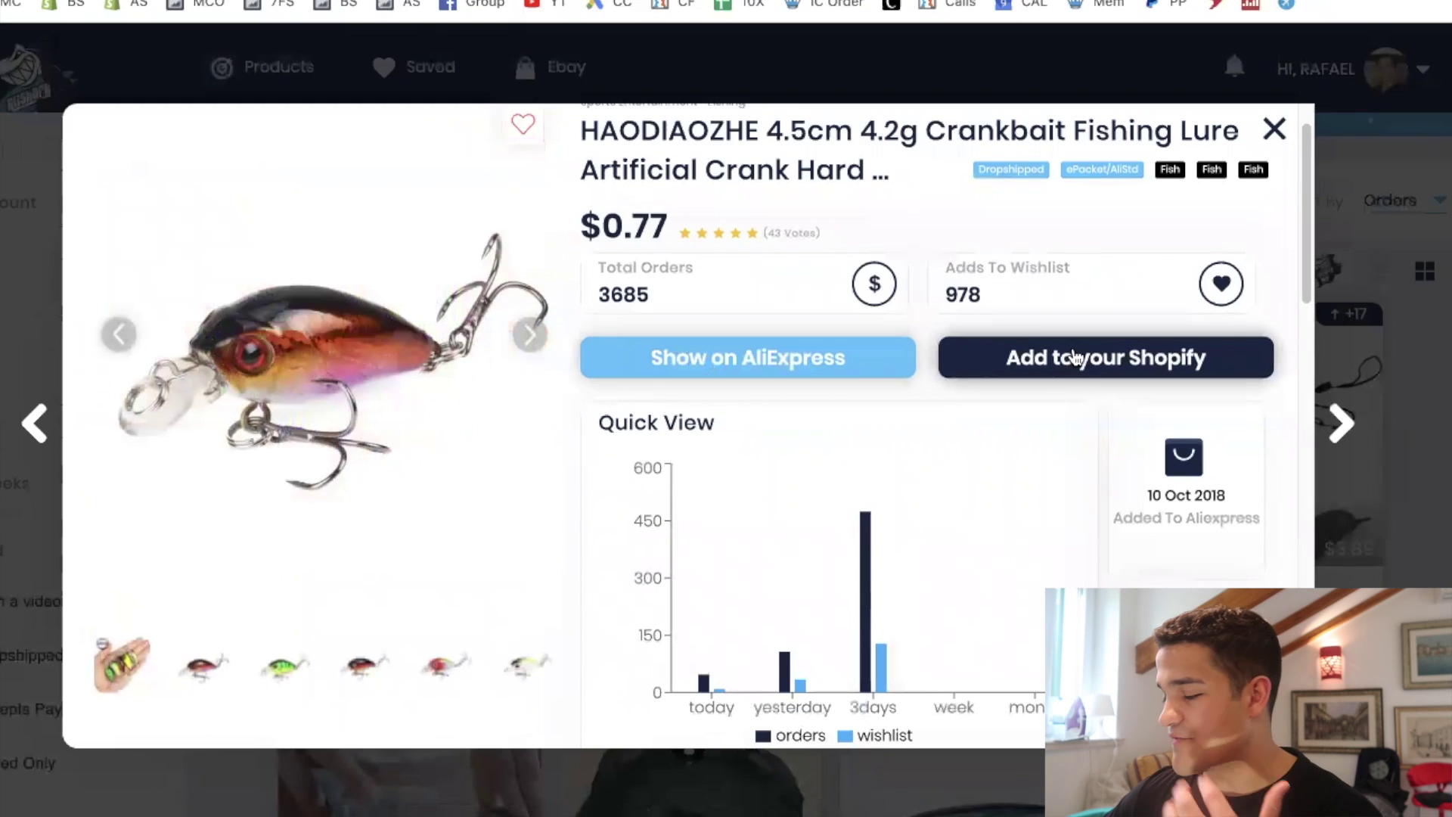
scroll(1073, 391, down, 5)
scroll(1052, 434, down, 2)
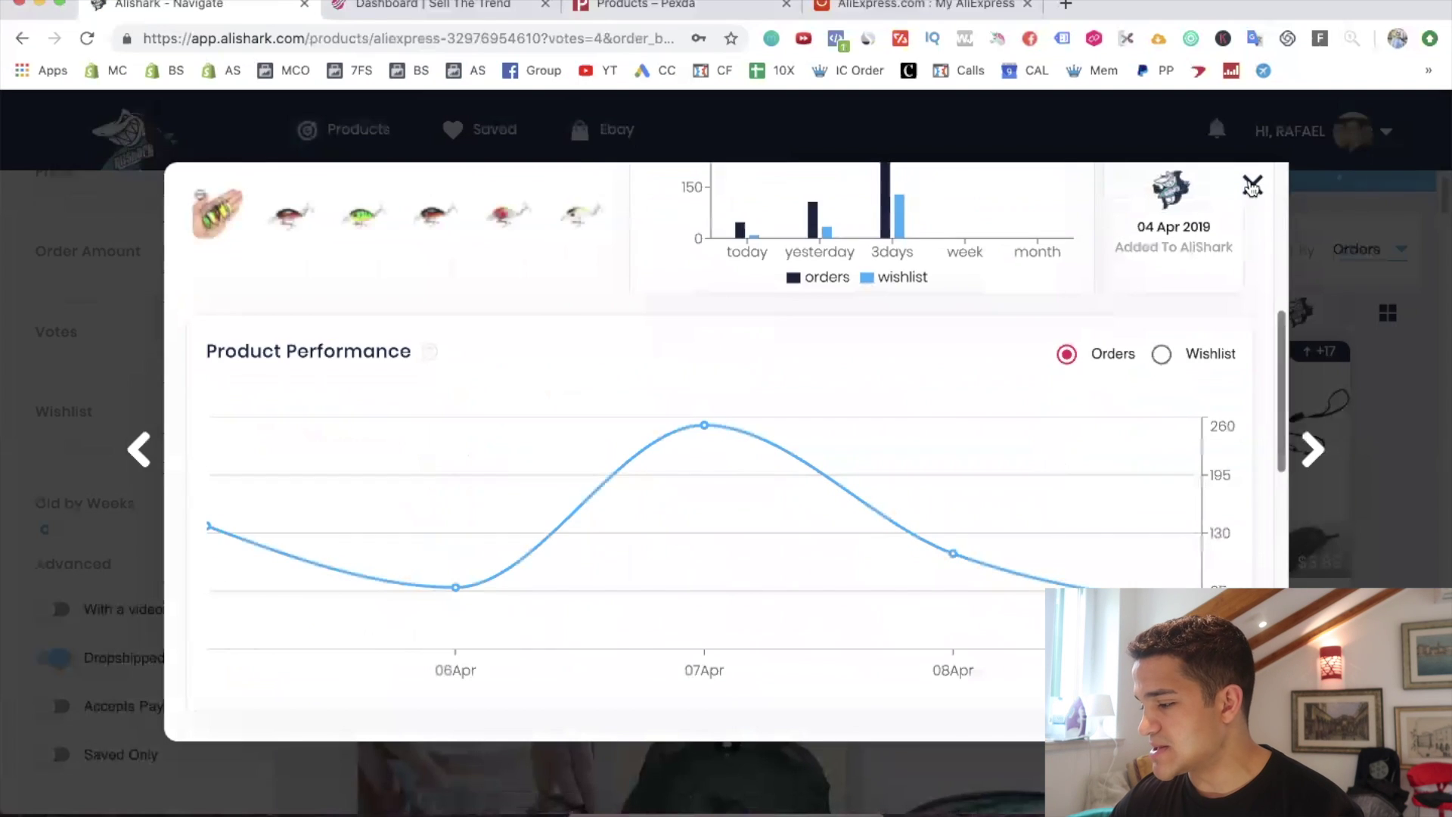
click(1275, 129)
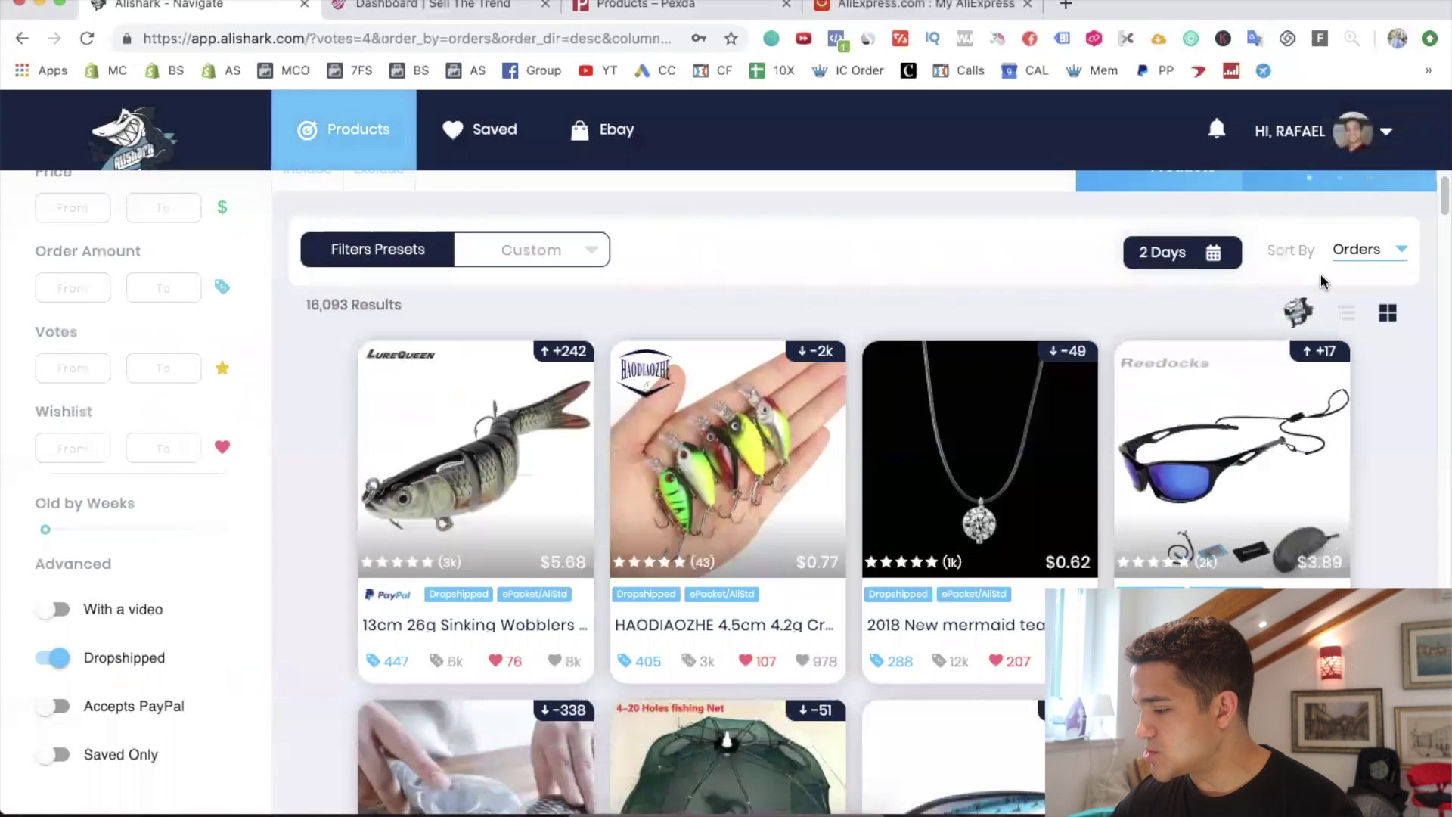
click(1183, 253)
click(942, 370)
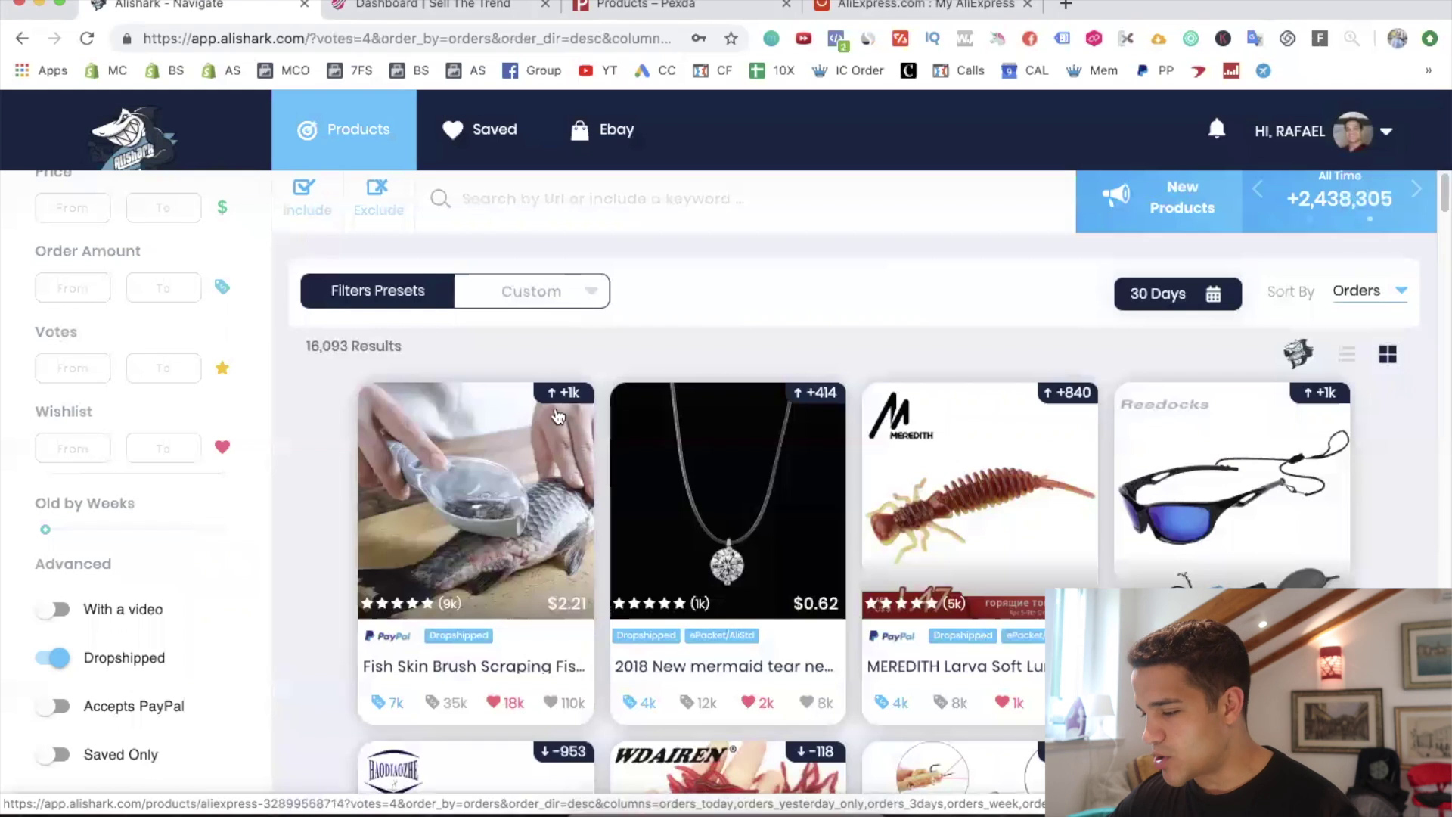
scroll(1209, 482, down, 3)
scroll(1208, 482, down, 3)
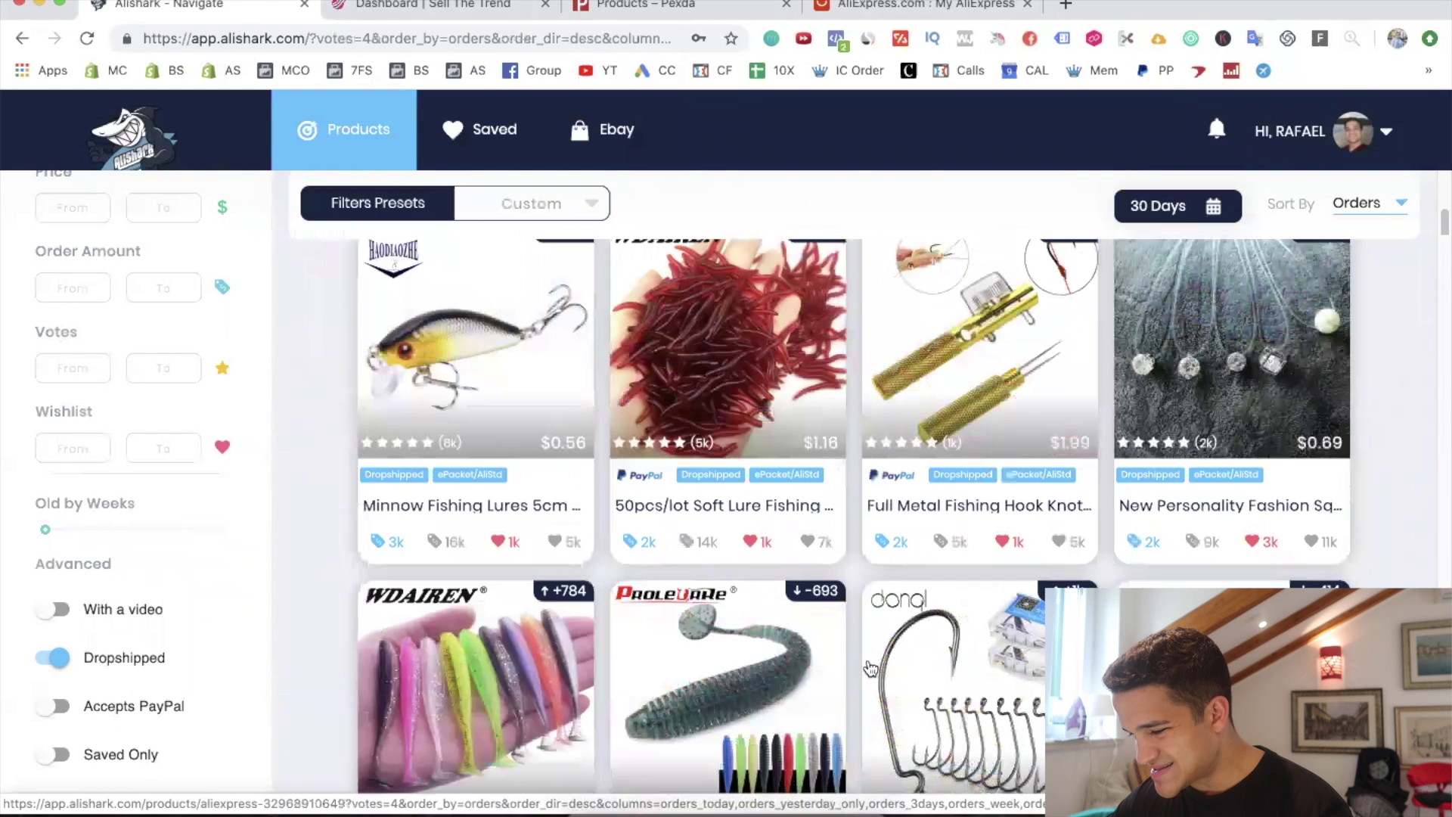
scroll(966, 500, up, 2)
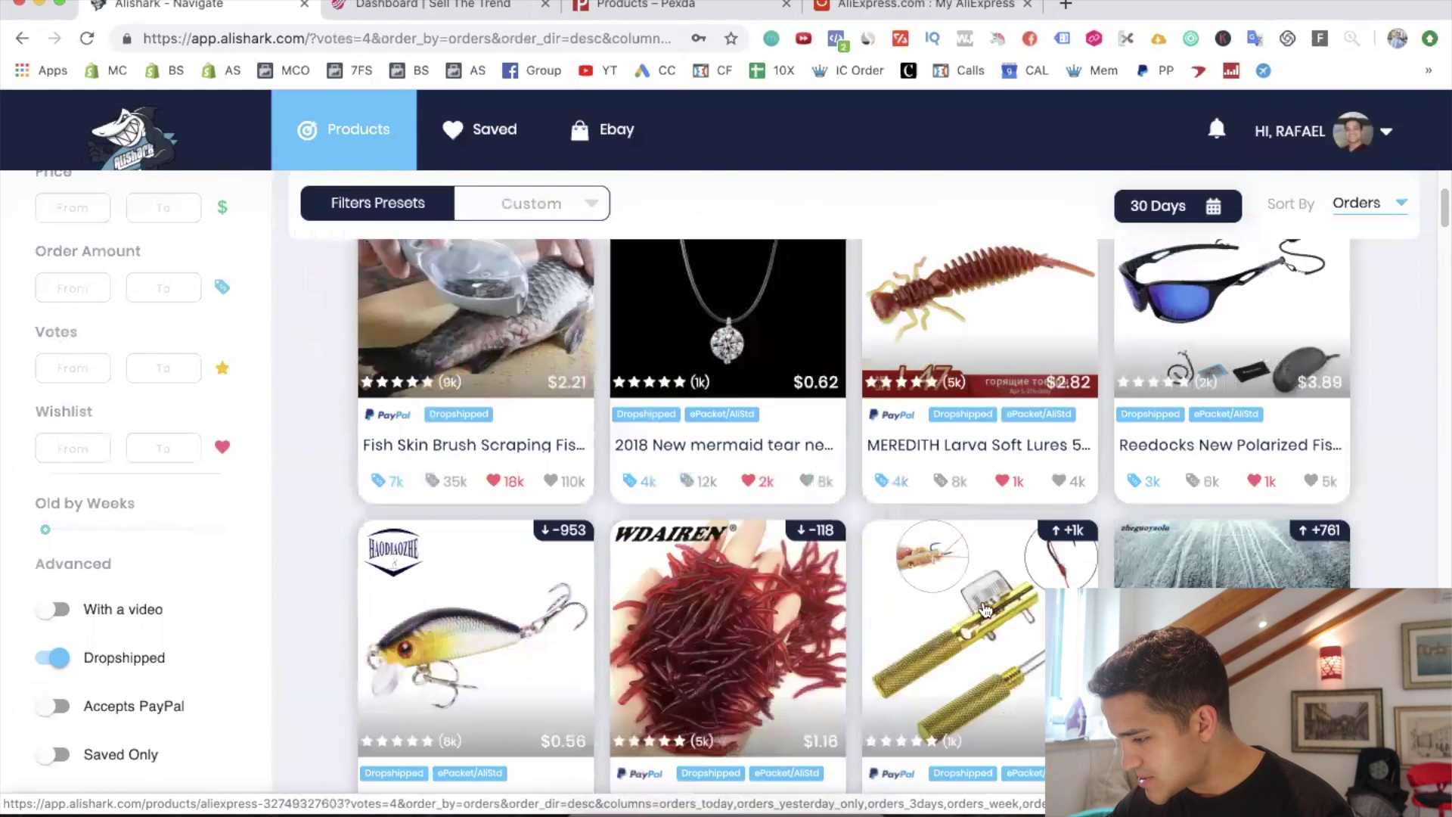
click(976, 568)
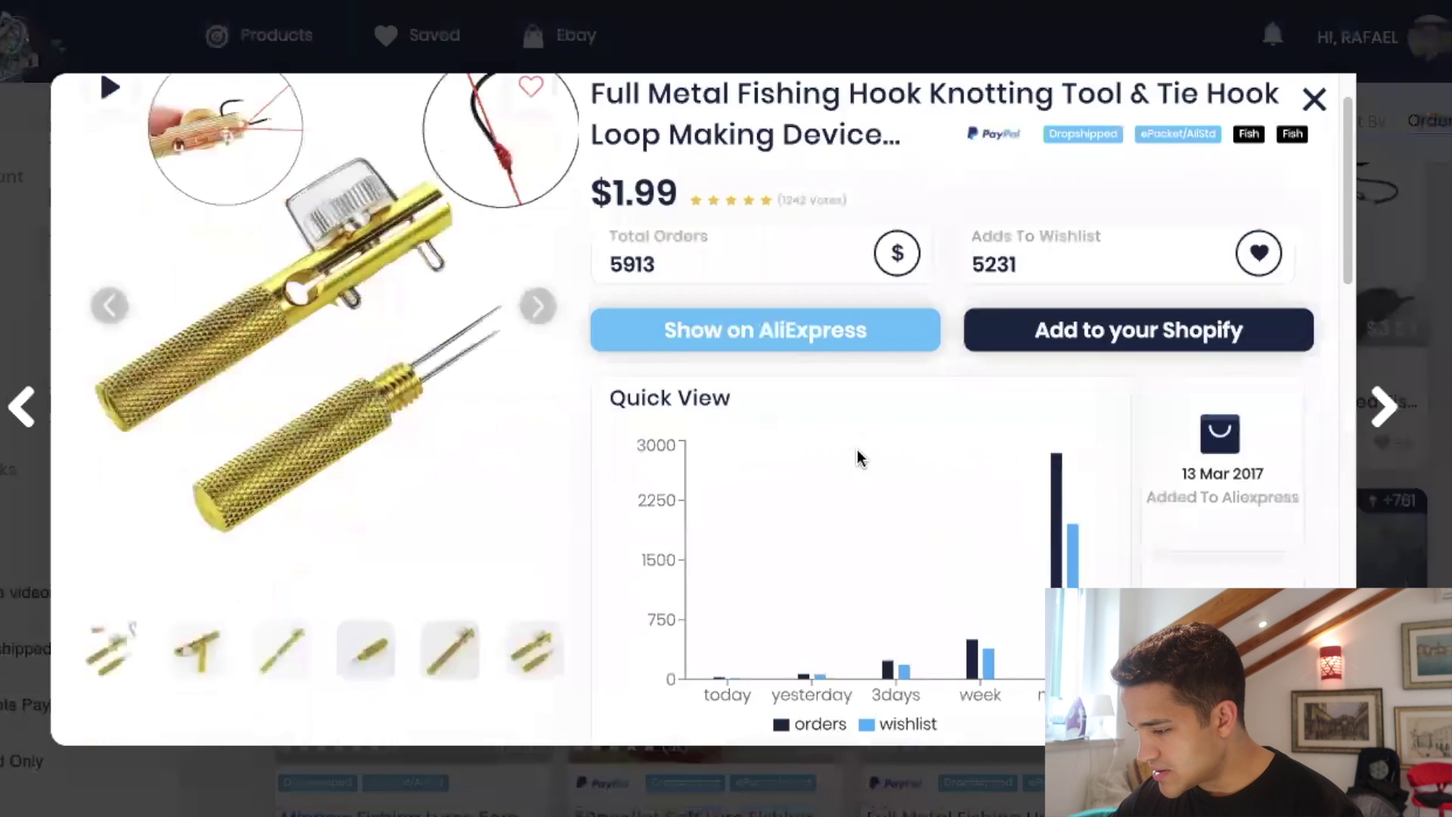
scroll(863, 454, down, 5)
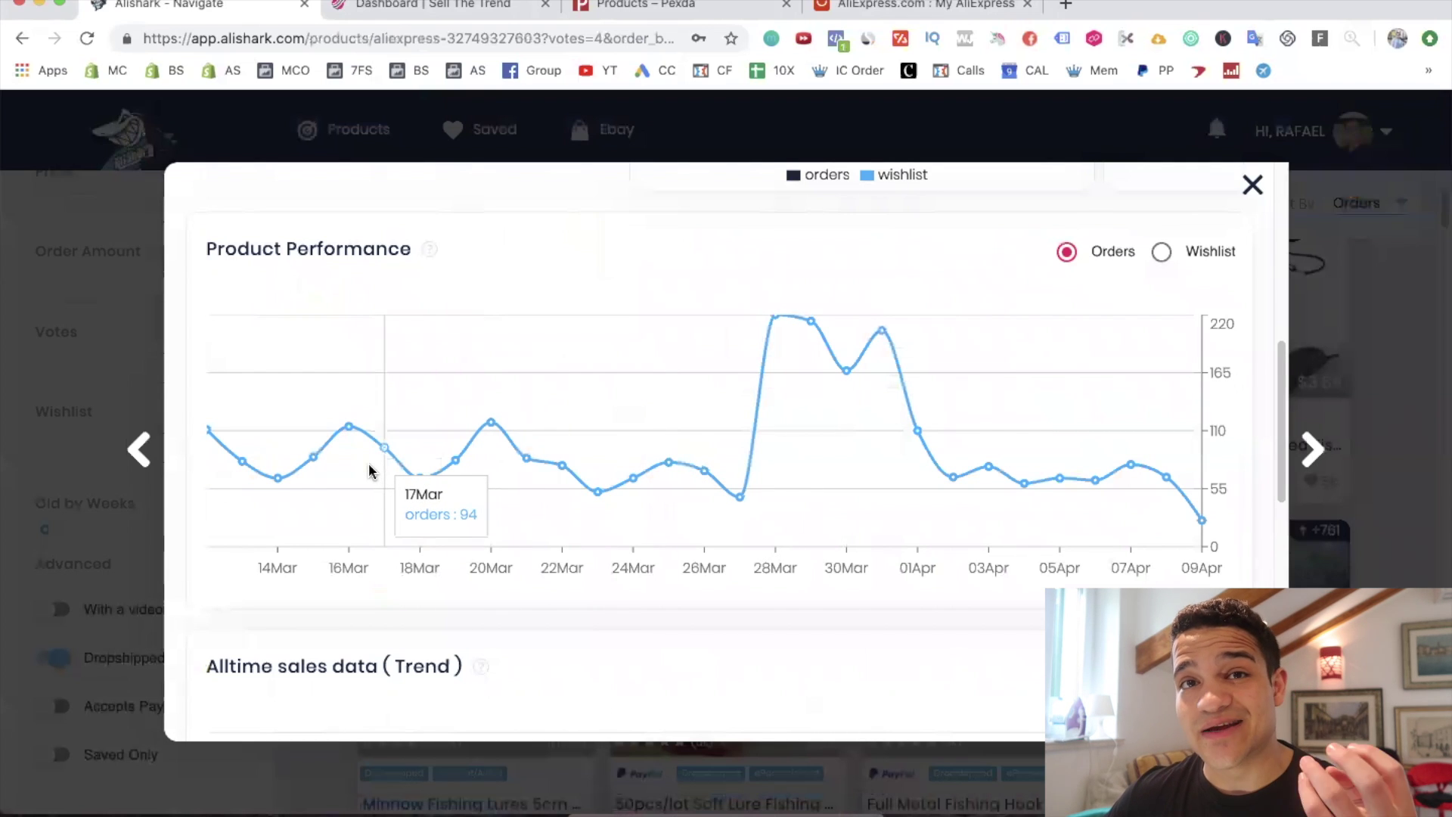
key(Escape)
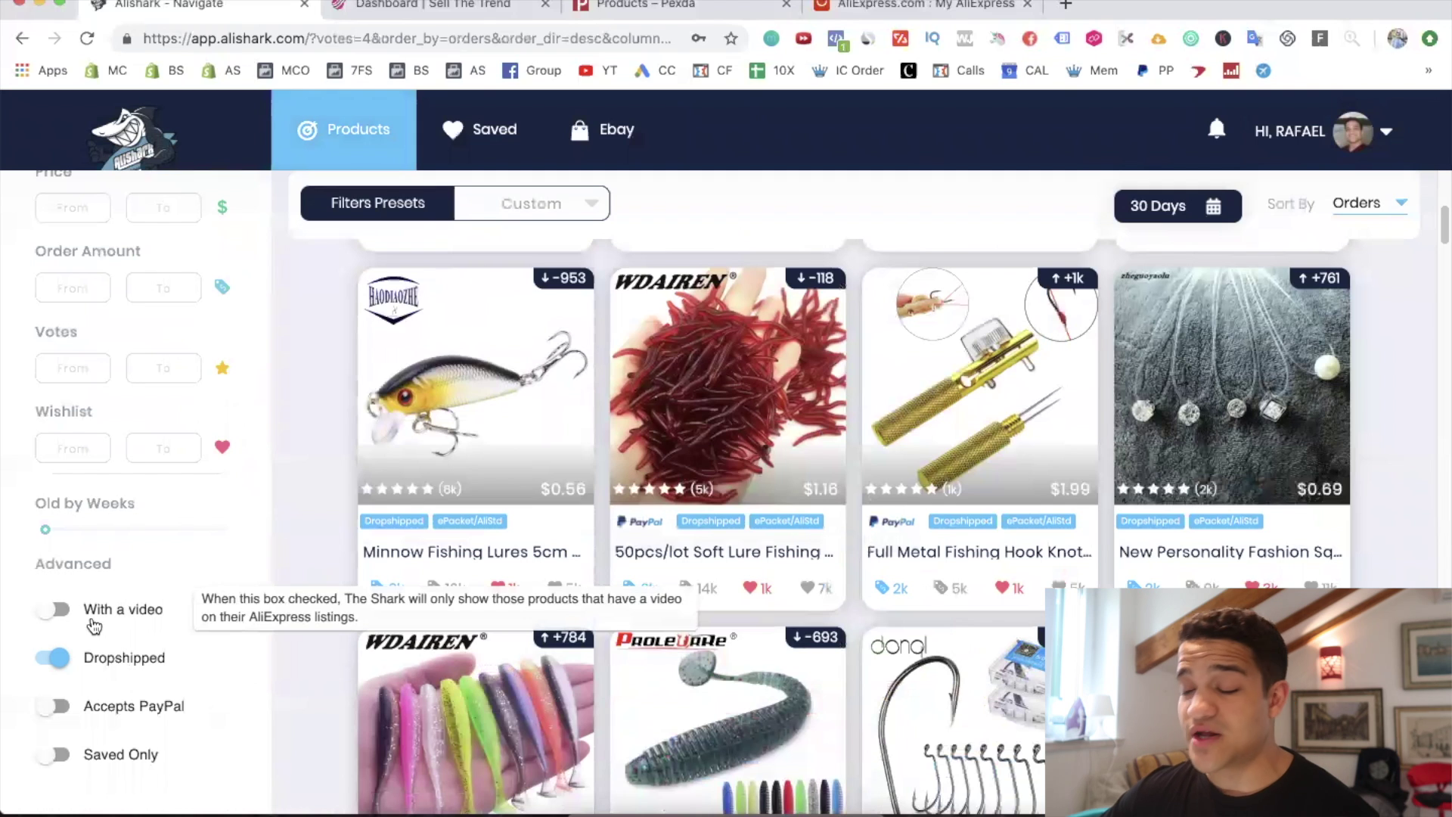
Set the range to 7 Days, sort by Growth, and open the OLEY polarized sunglasses' details
click(1215, 205)
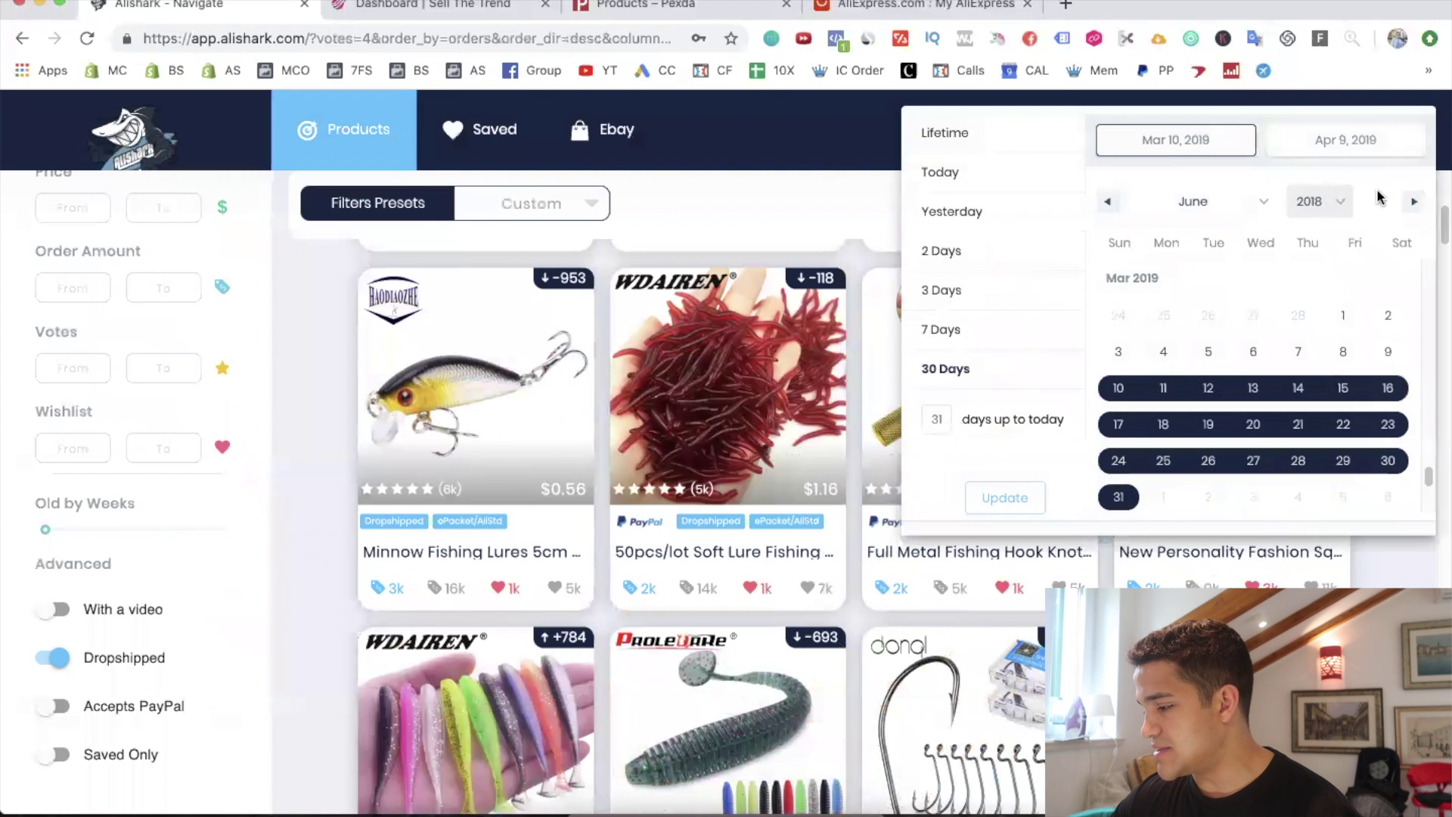
click(959, 328)
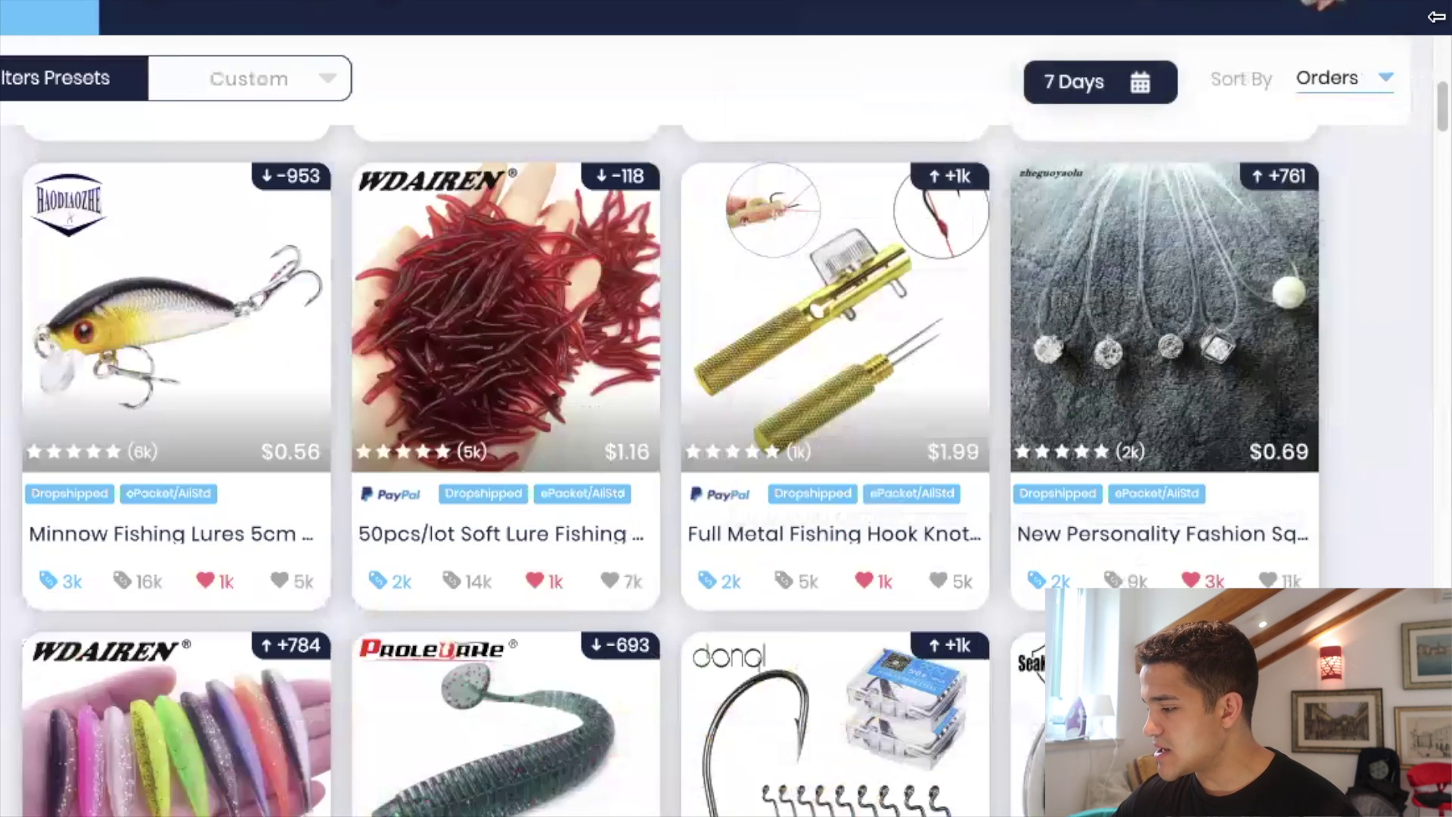
click(1354, 208)
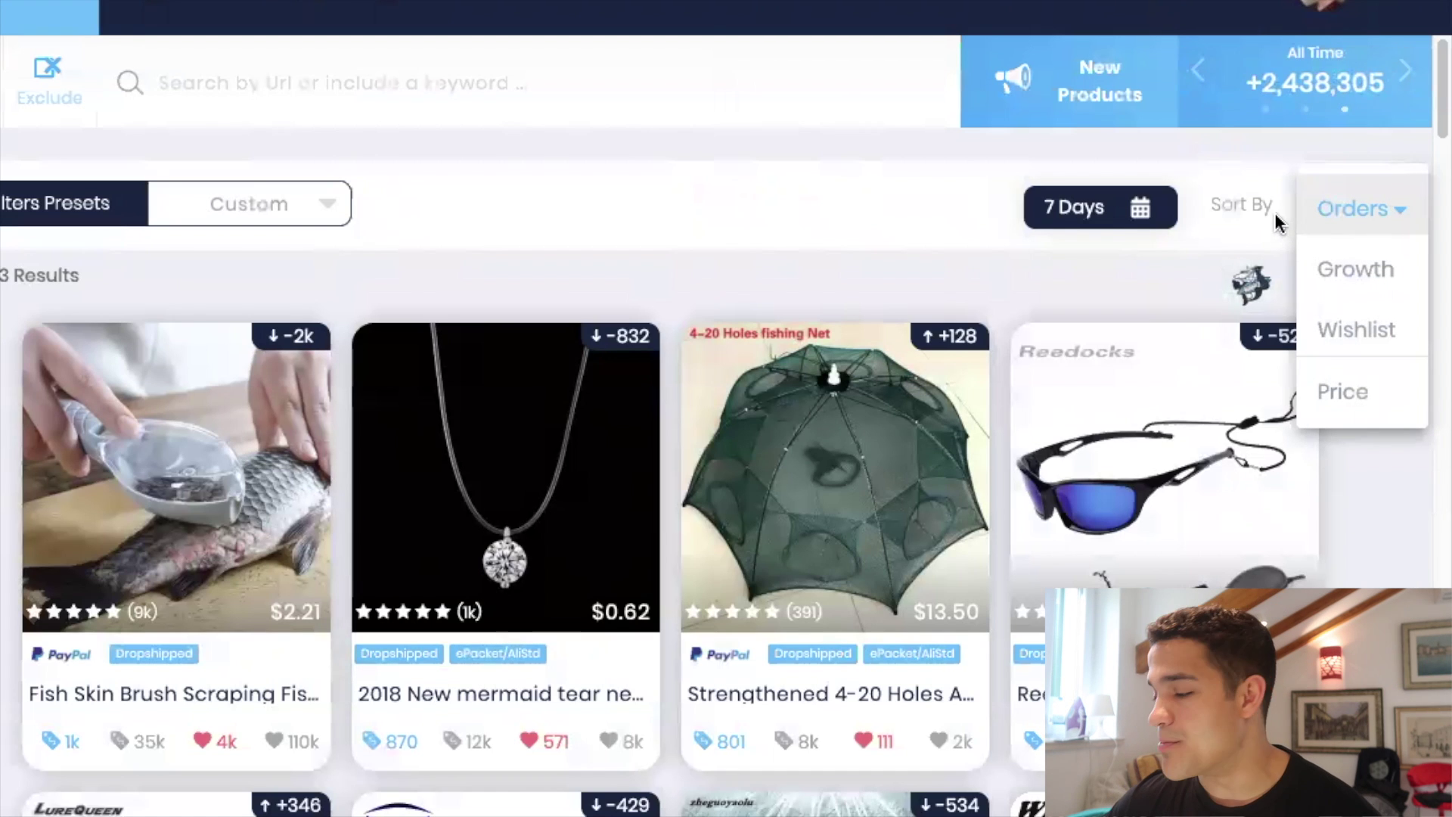
click(1339, 270)
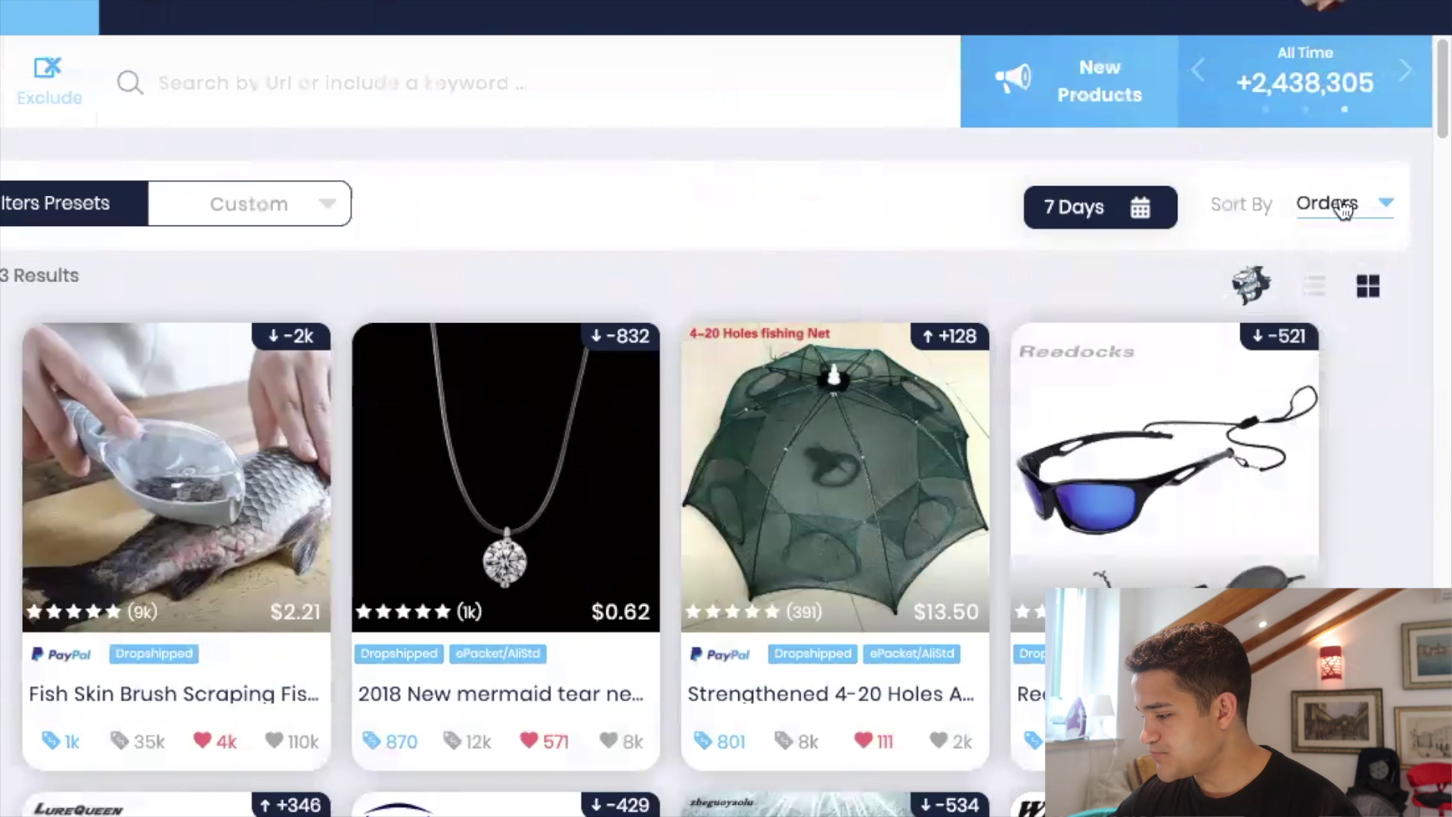
click(1345, 206)
click(1357, 268)
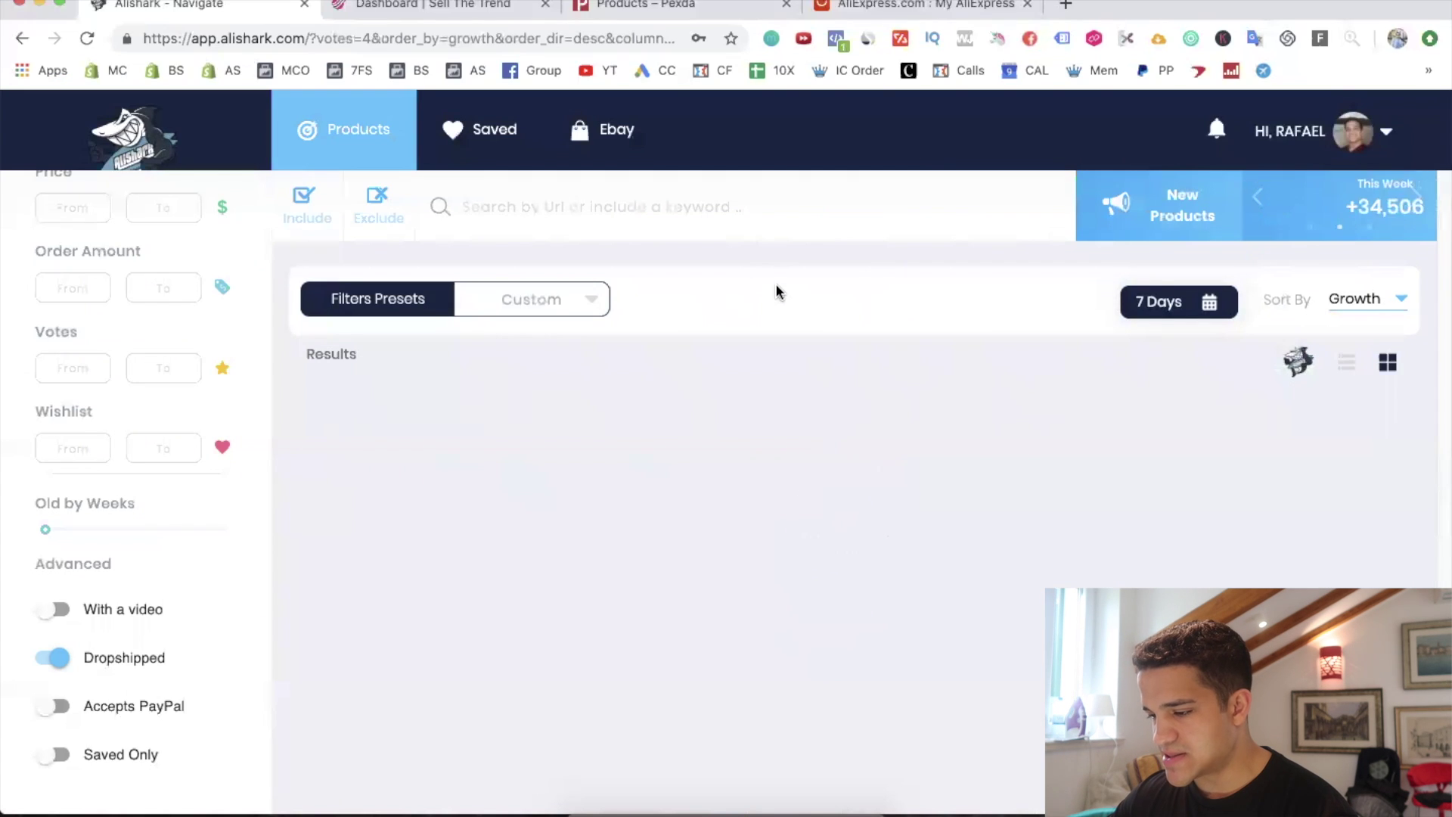
scroll(778, 293, down, 1)
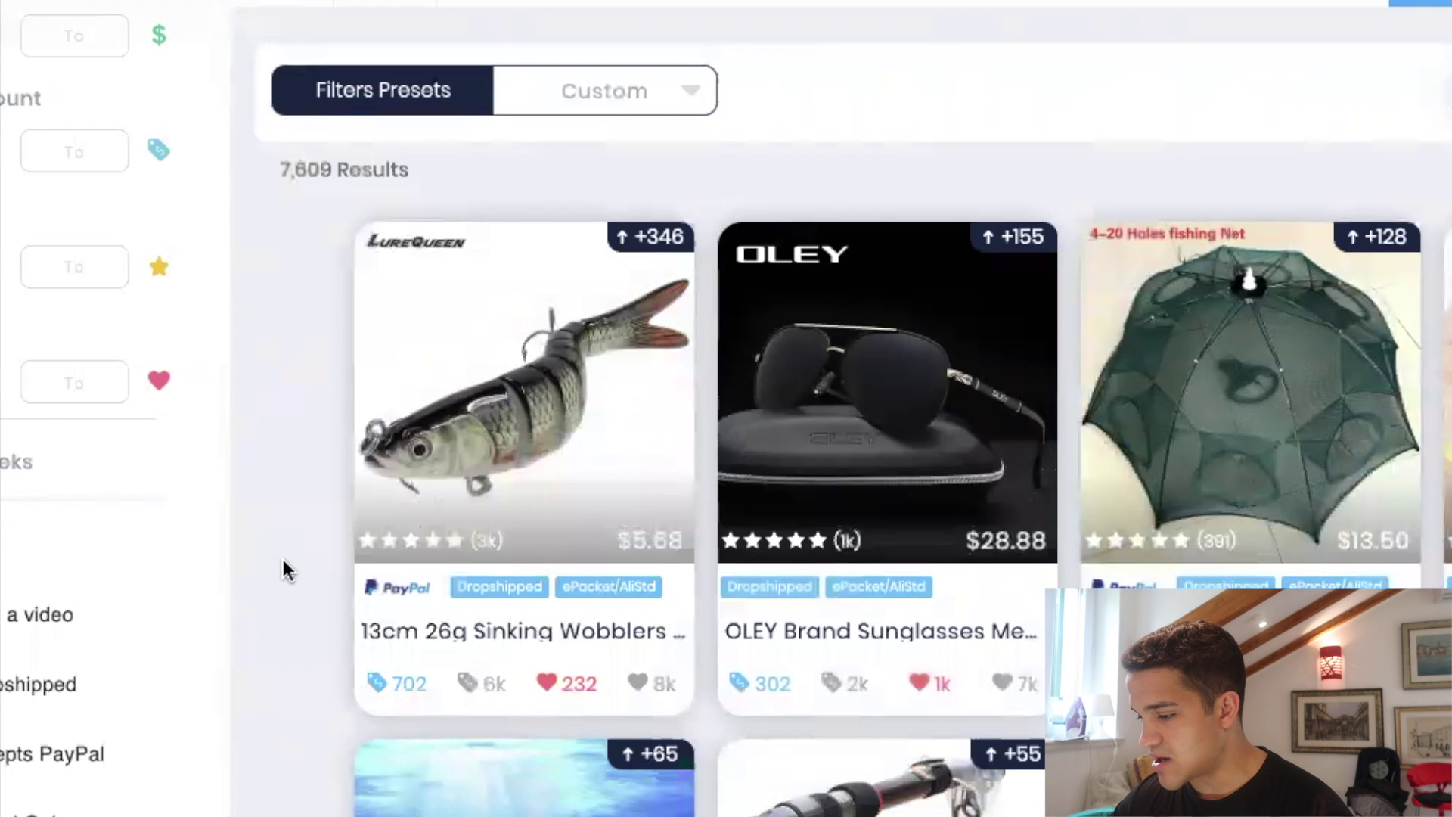
scroll(681, 568, down, 1)
click(914, 333)
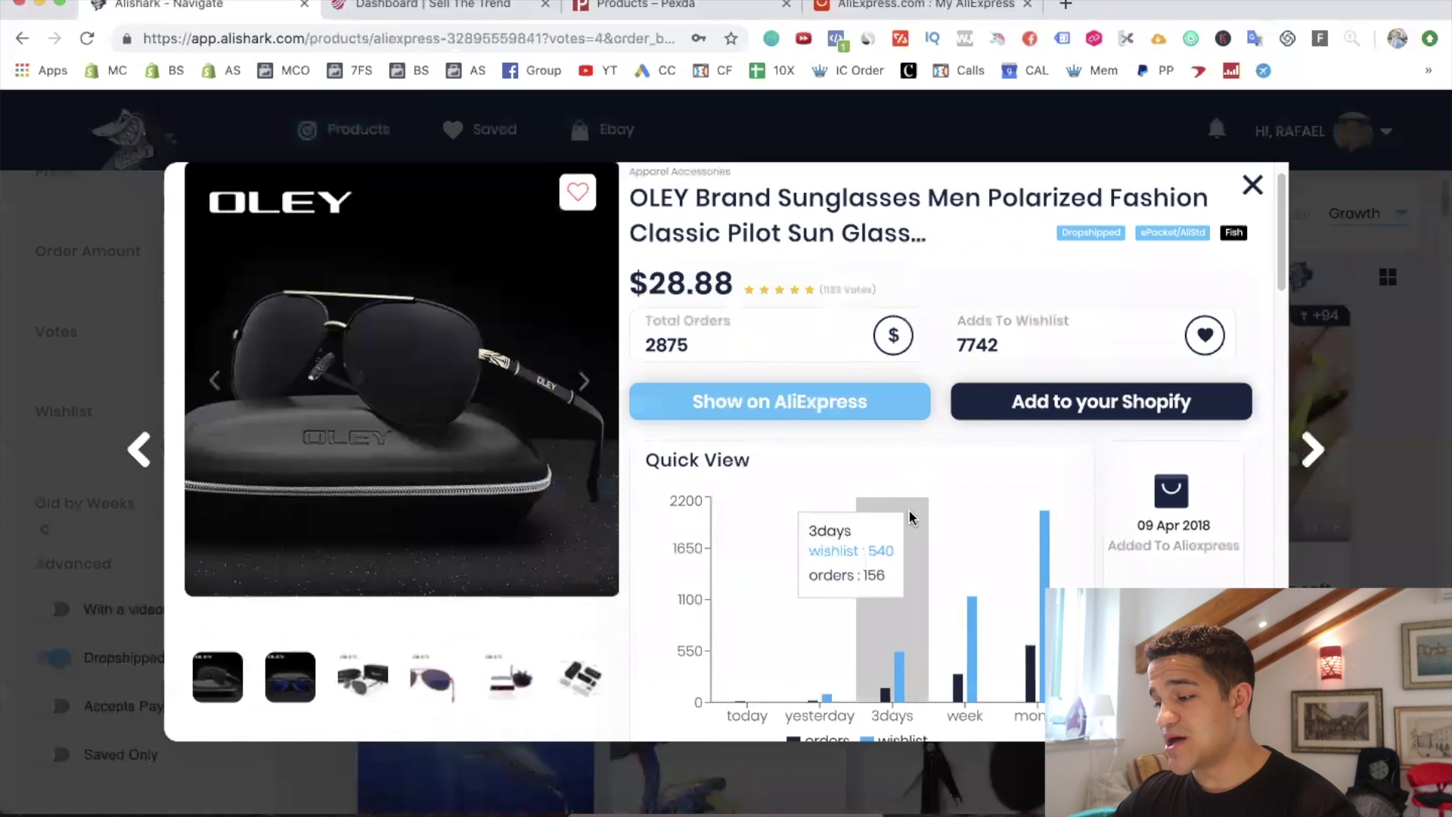
double_click(662, 386)
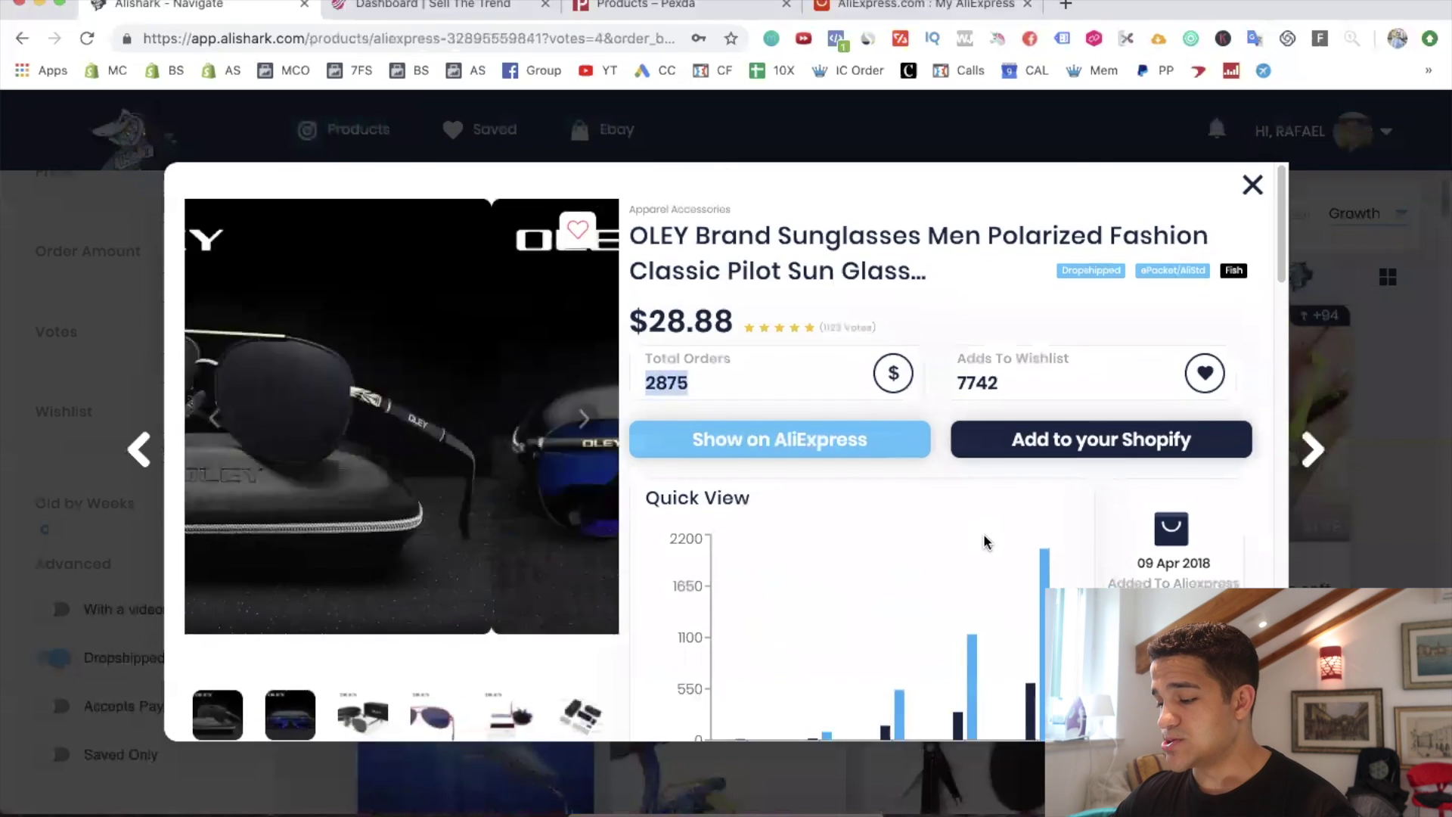
scroll(957, 545, down, 8)
scroll(761, 534, up, 3)
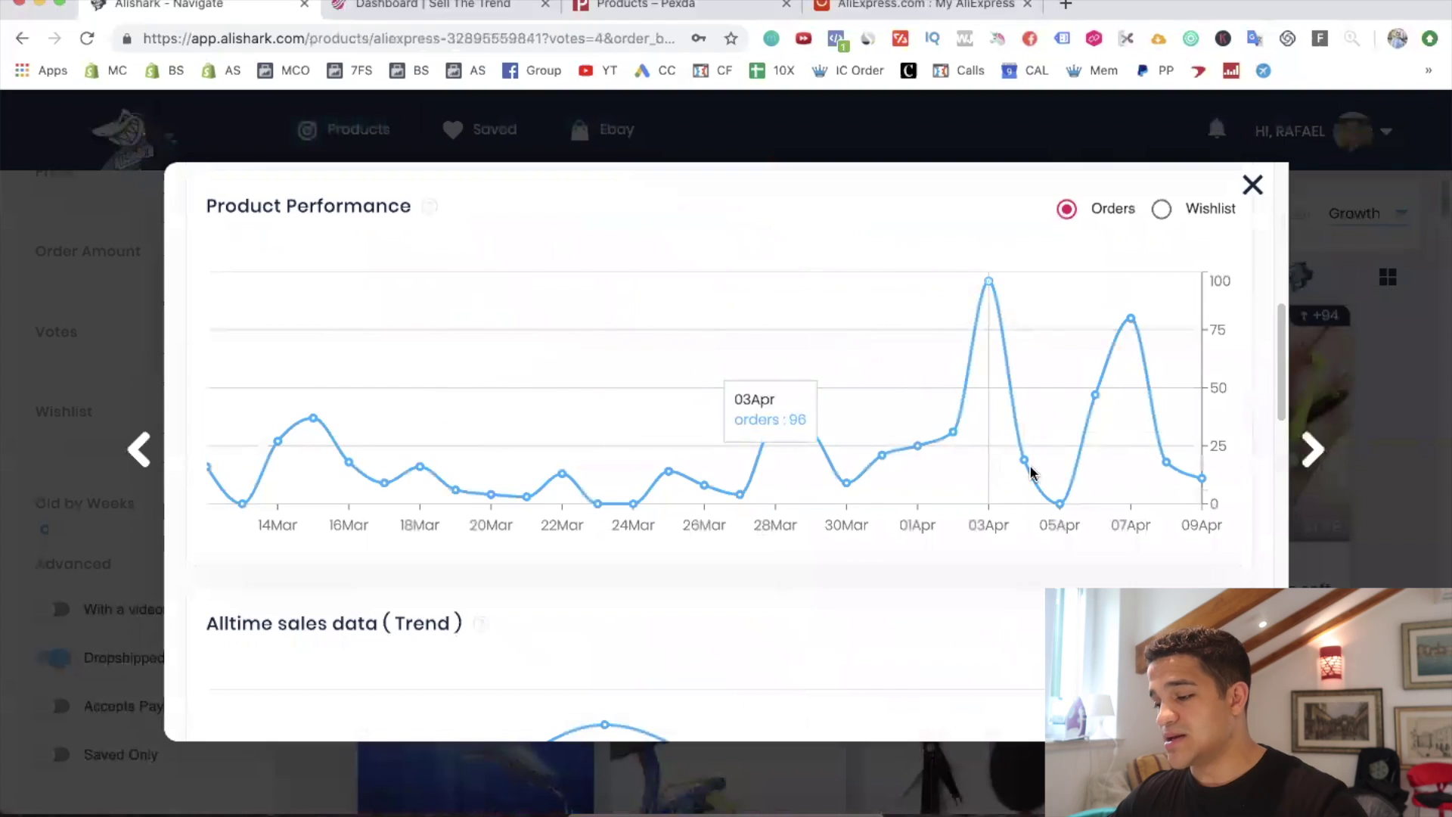
scroll(1091, 498, down, 5)
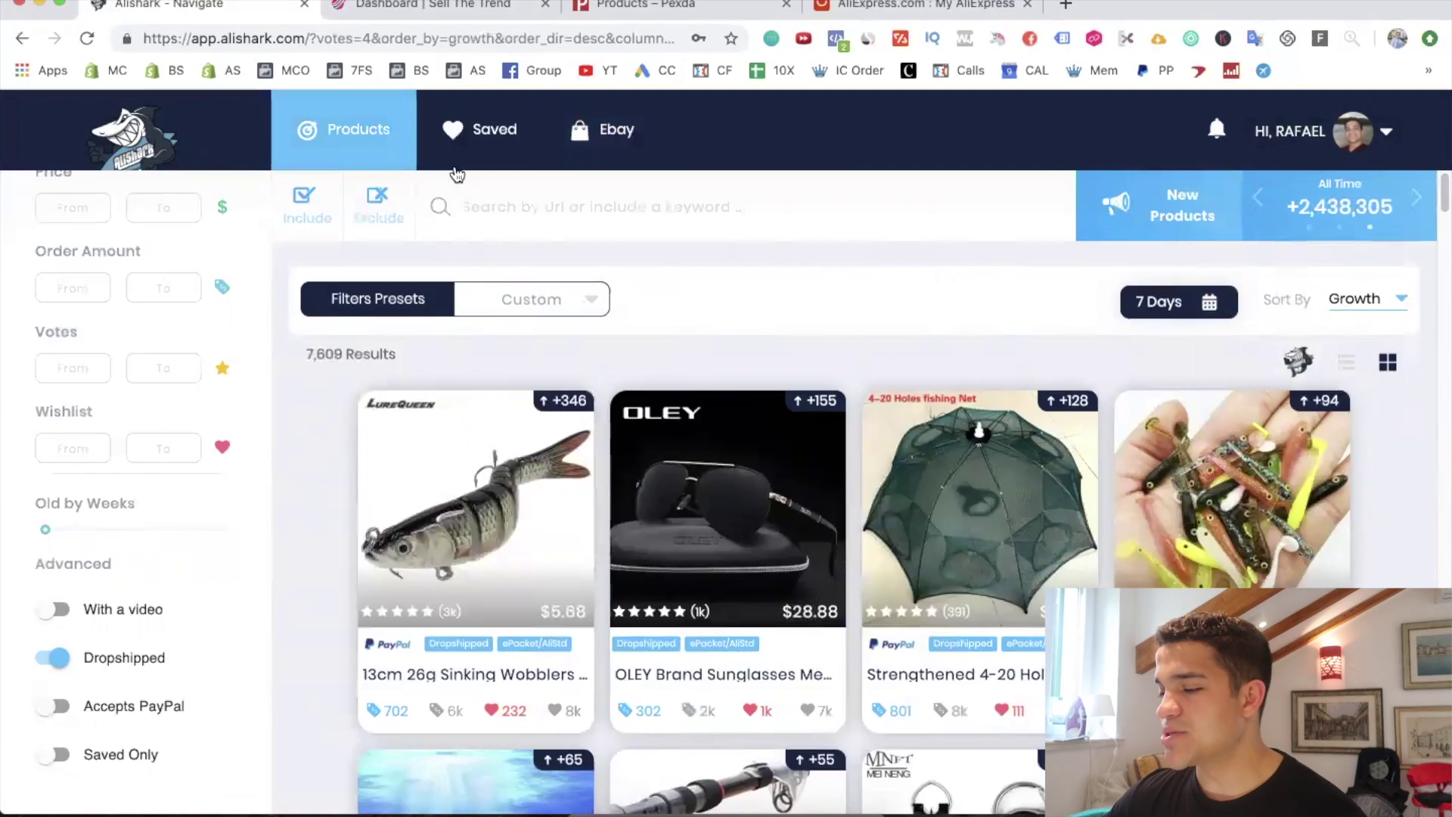
Go to Sell The Trend's NEXUS Trending Products and open the dog hair remover gloves report
click(447, 9)
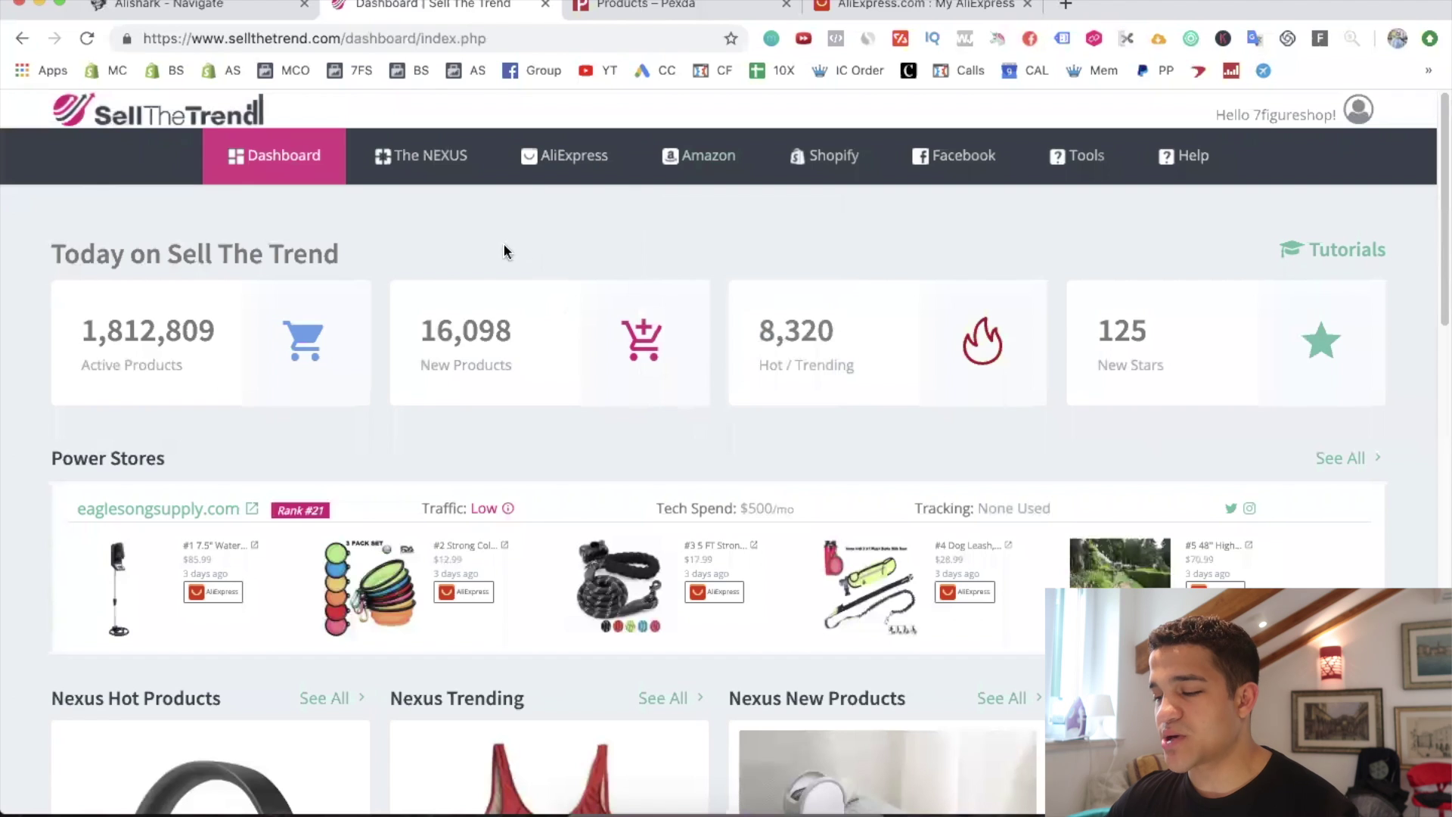
mouse_move(421, 156)
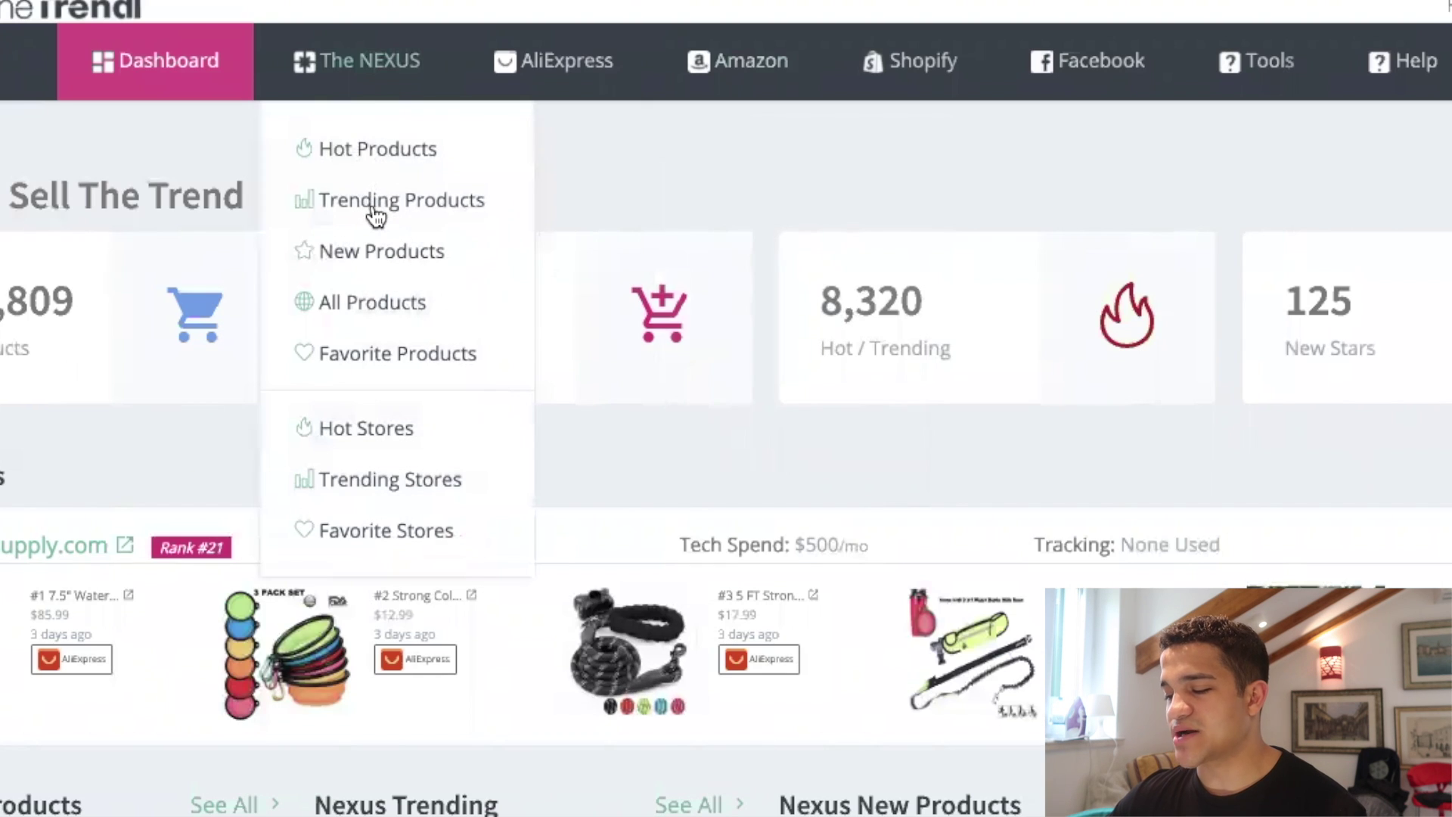
click(375, 214)
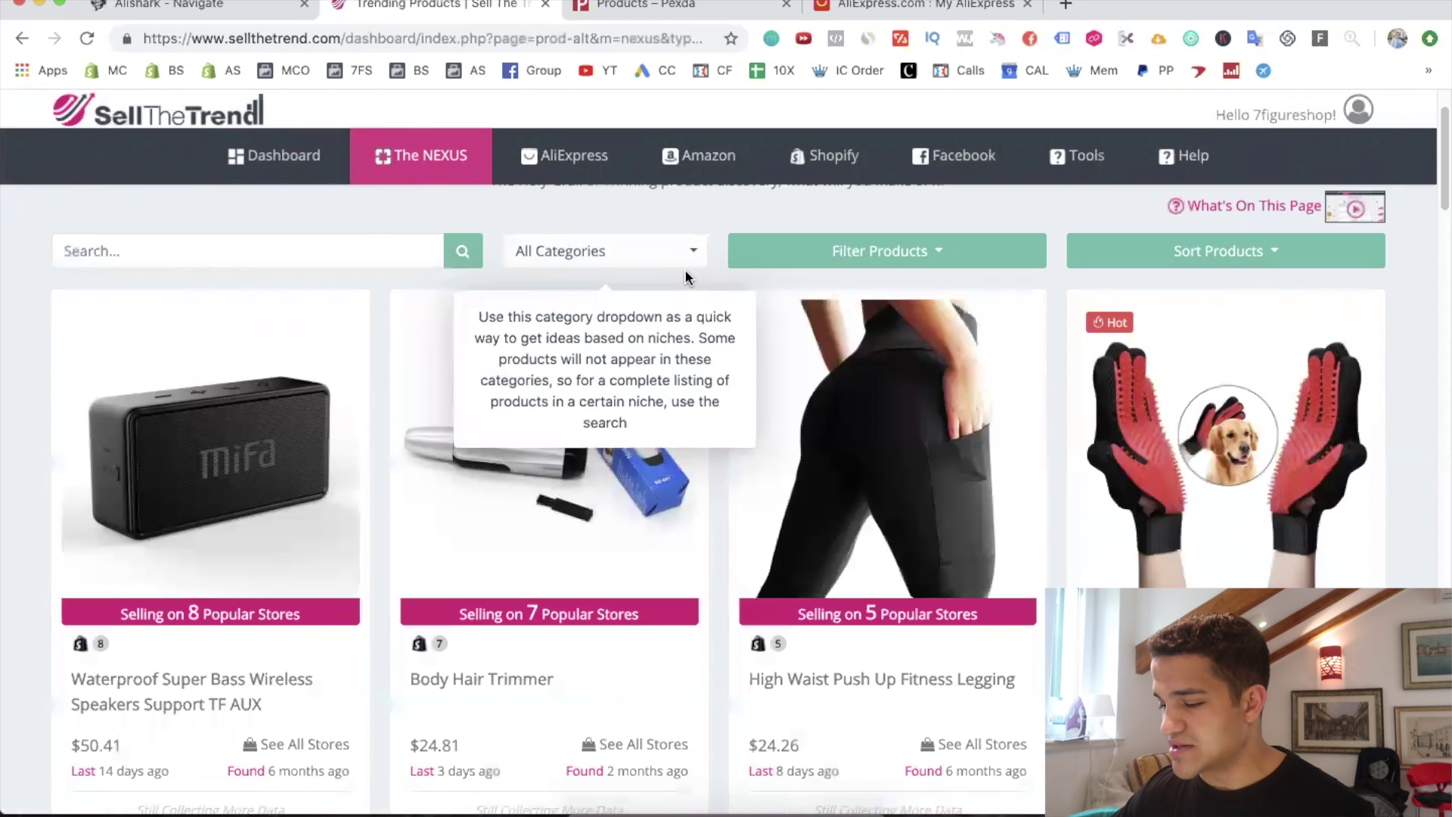
scroll(993, 594, down, 1)
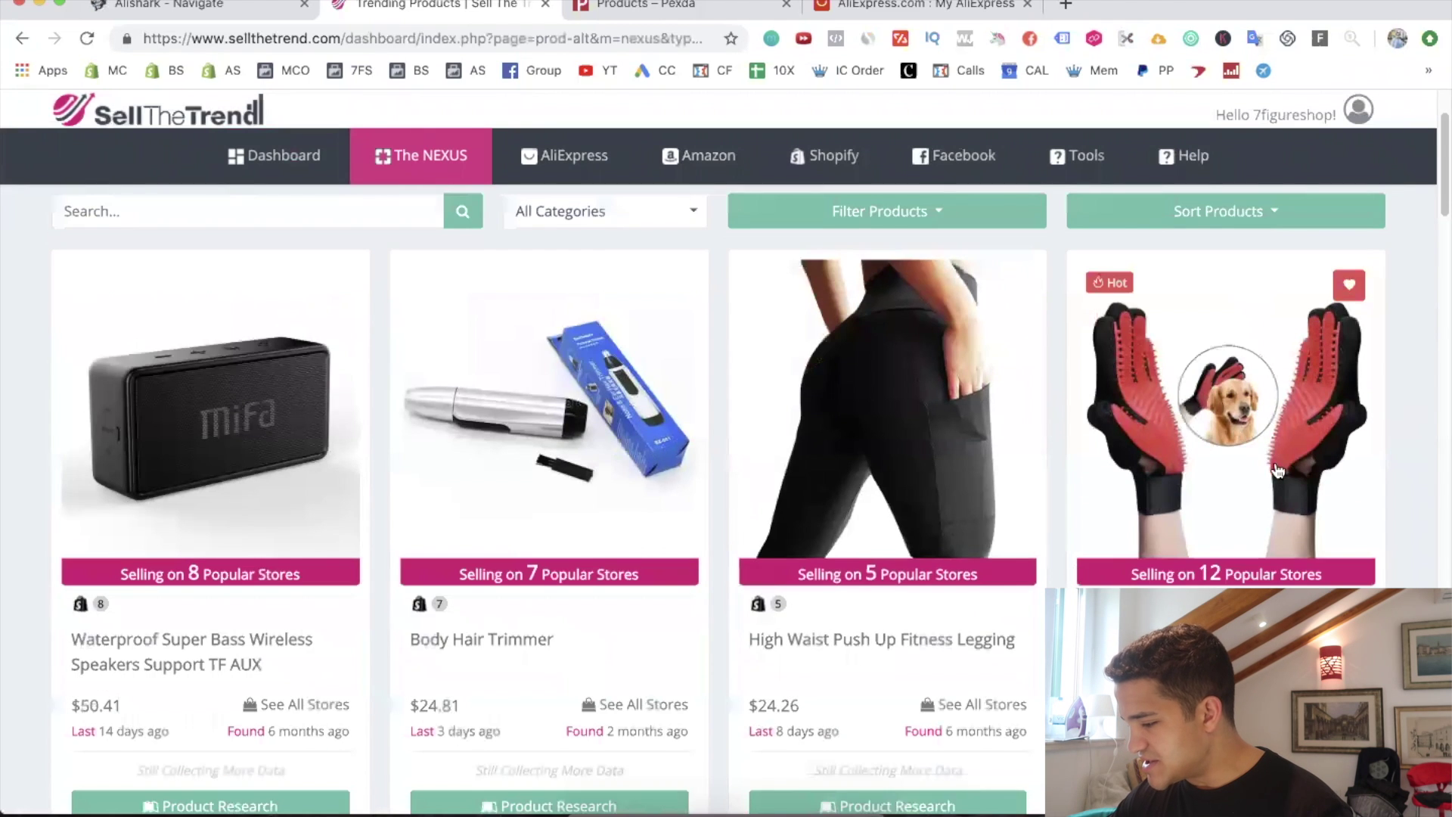
scroll(1278, 471, down, 2)
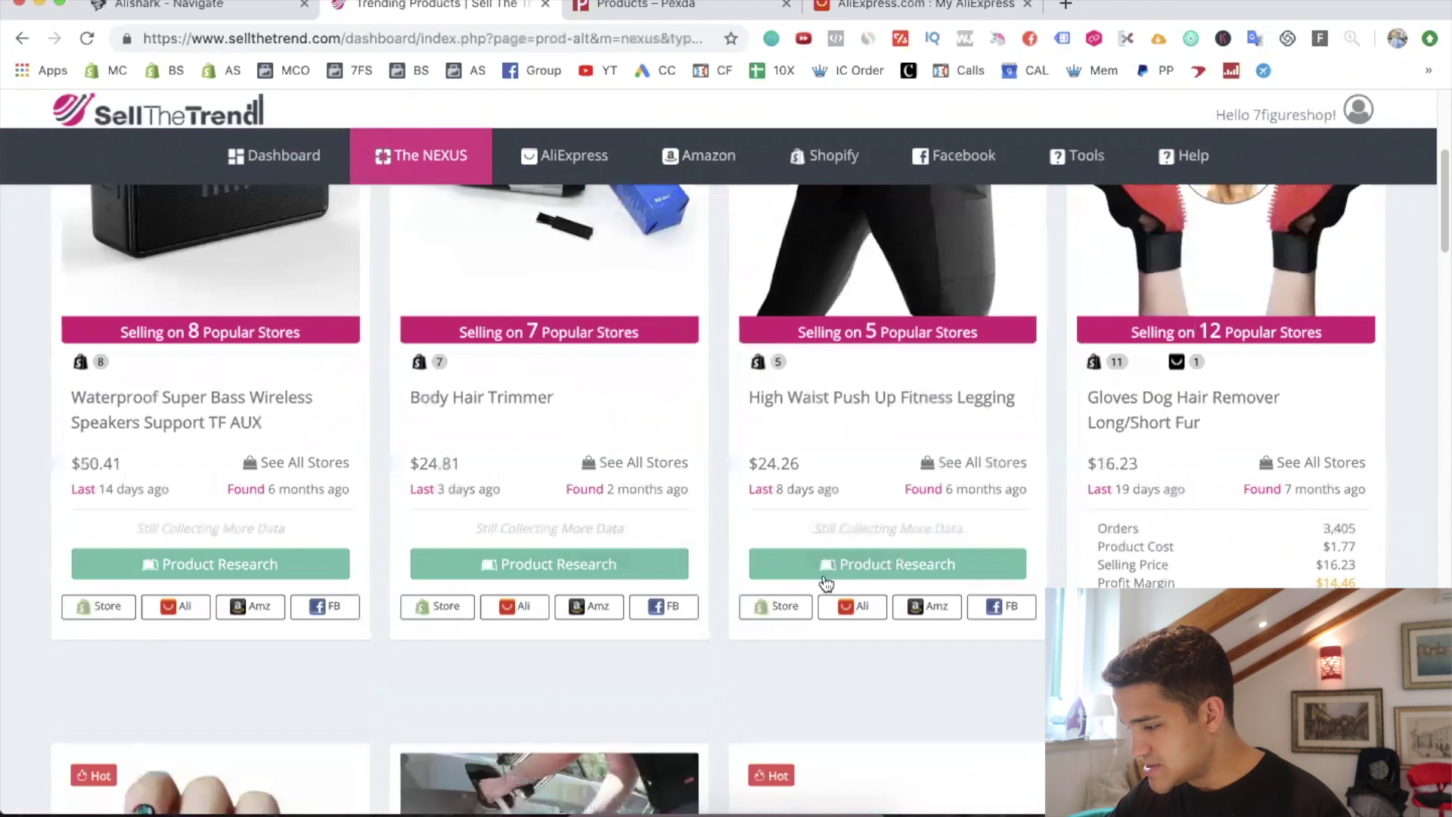
click(976, 669)
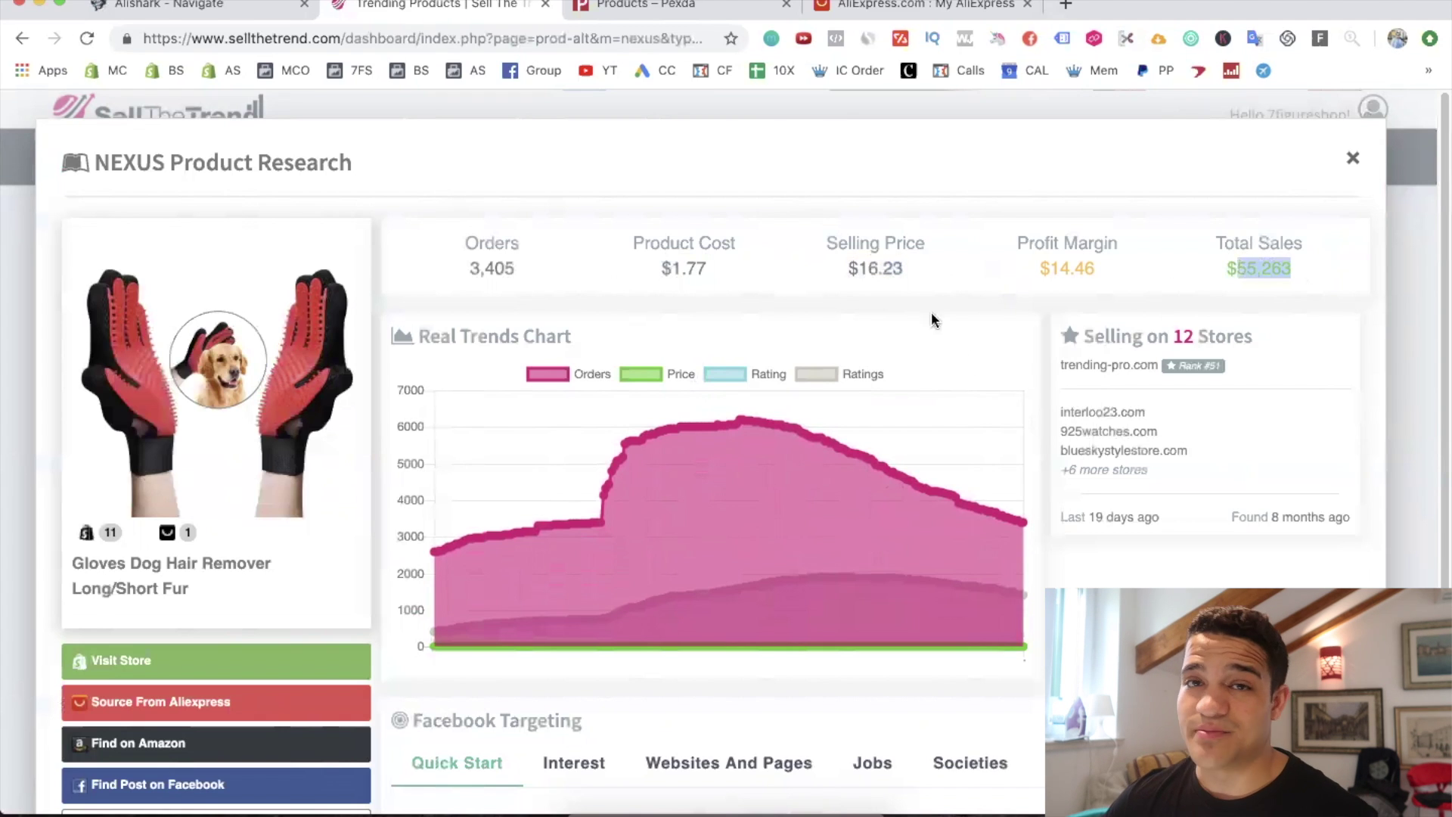
scroll(853, 406, down, 3)
scroll(468, 305, up, 3)
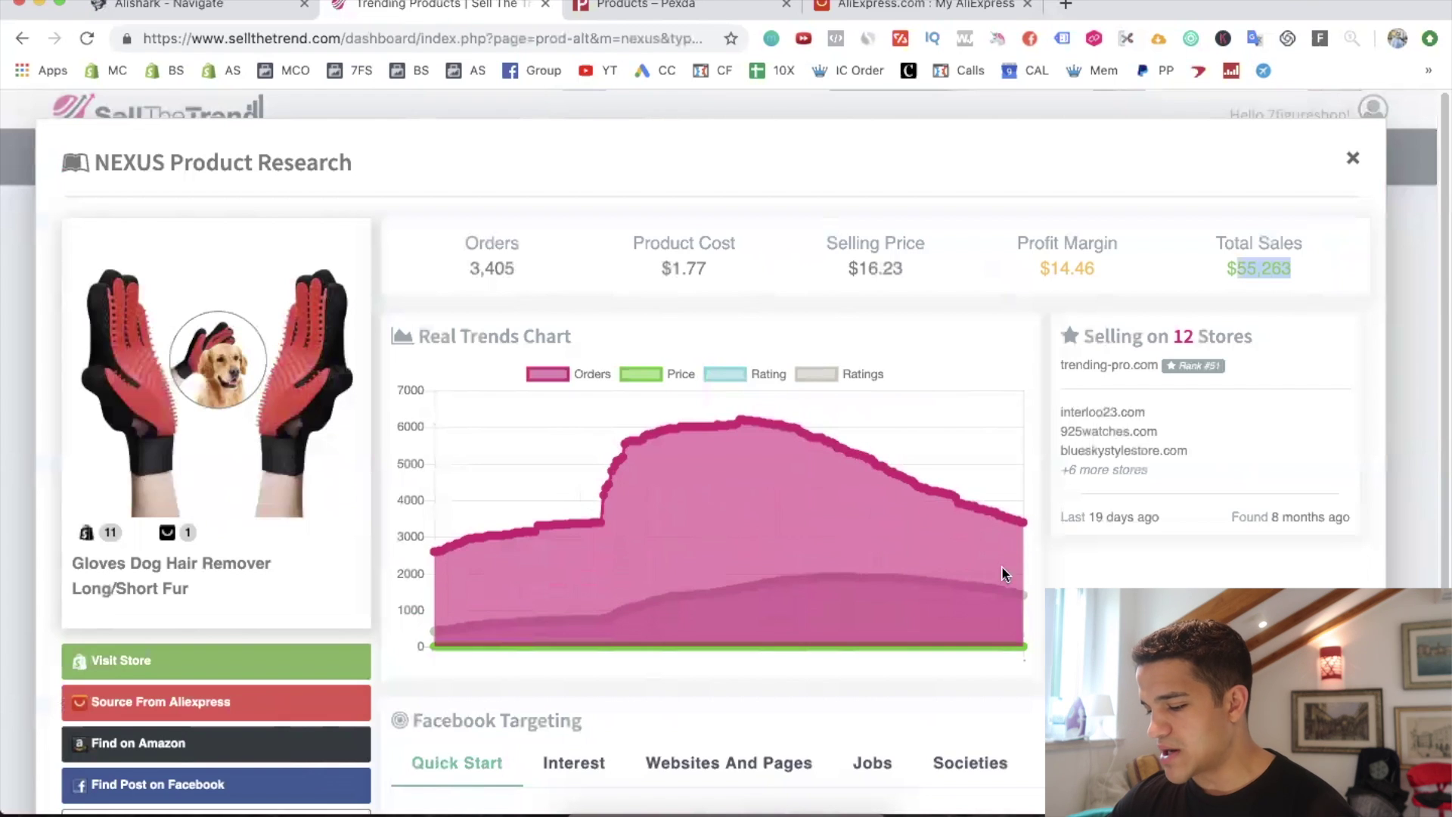
scroll(1003, 572, down, 3)
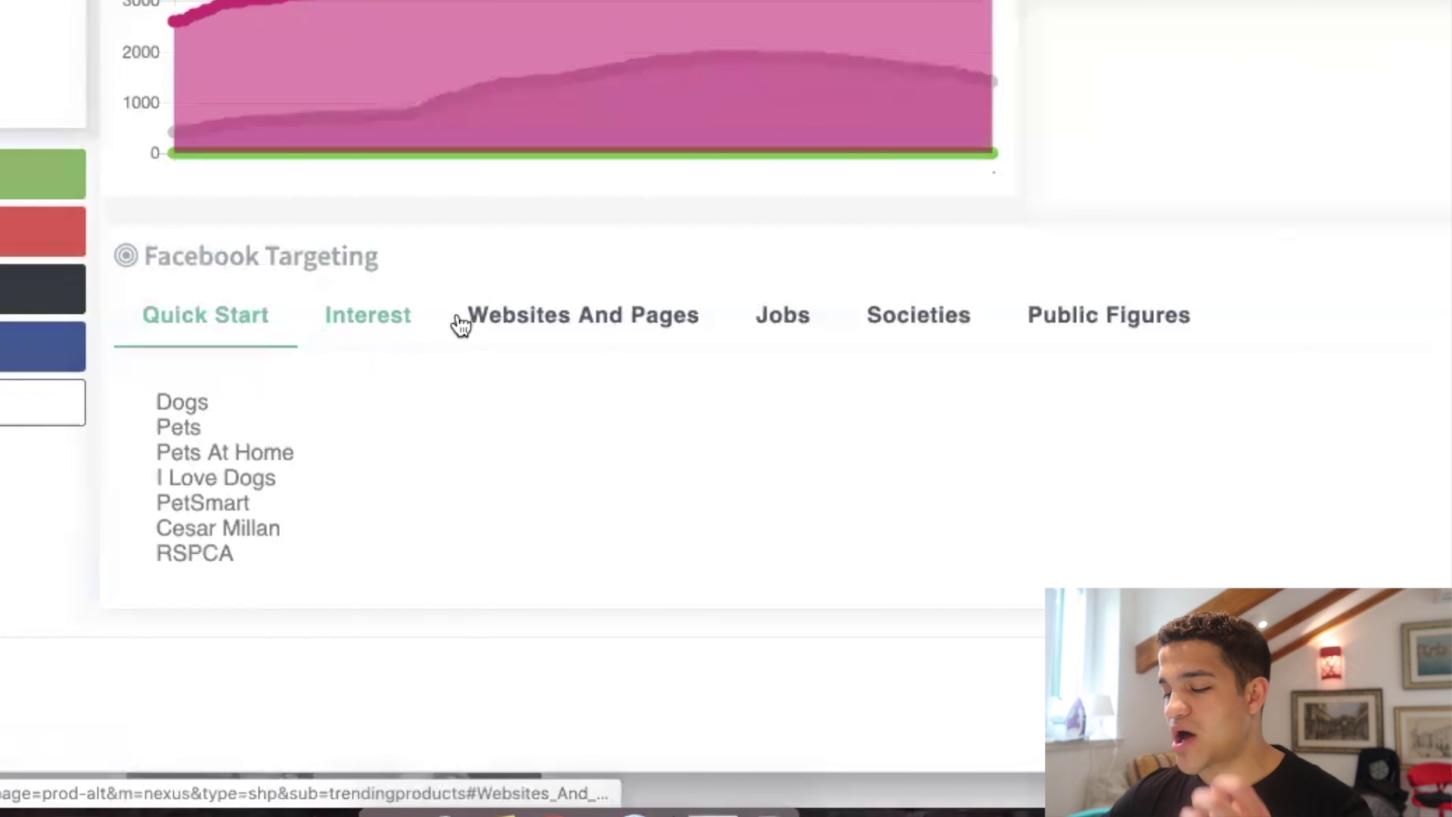
scroll(431, 315, up, 4)
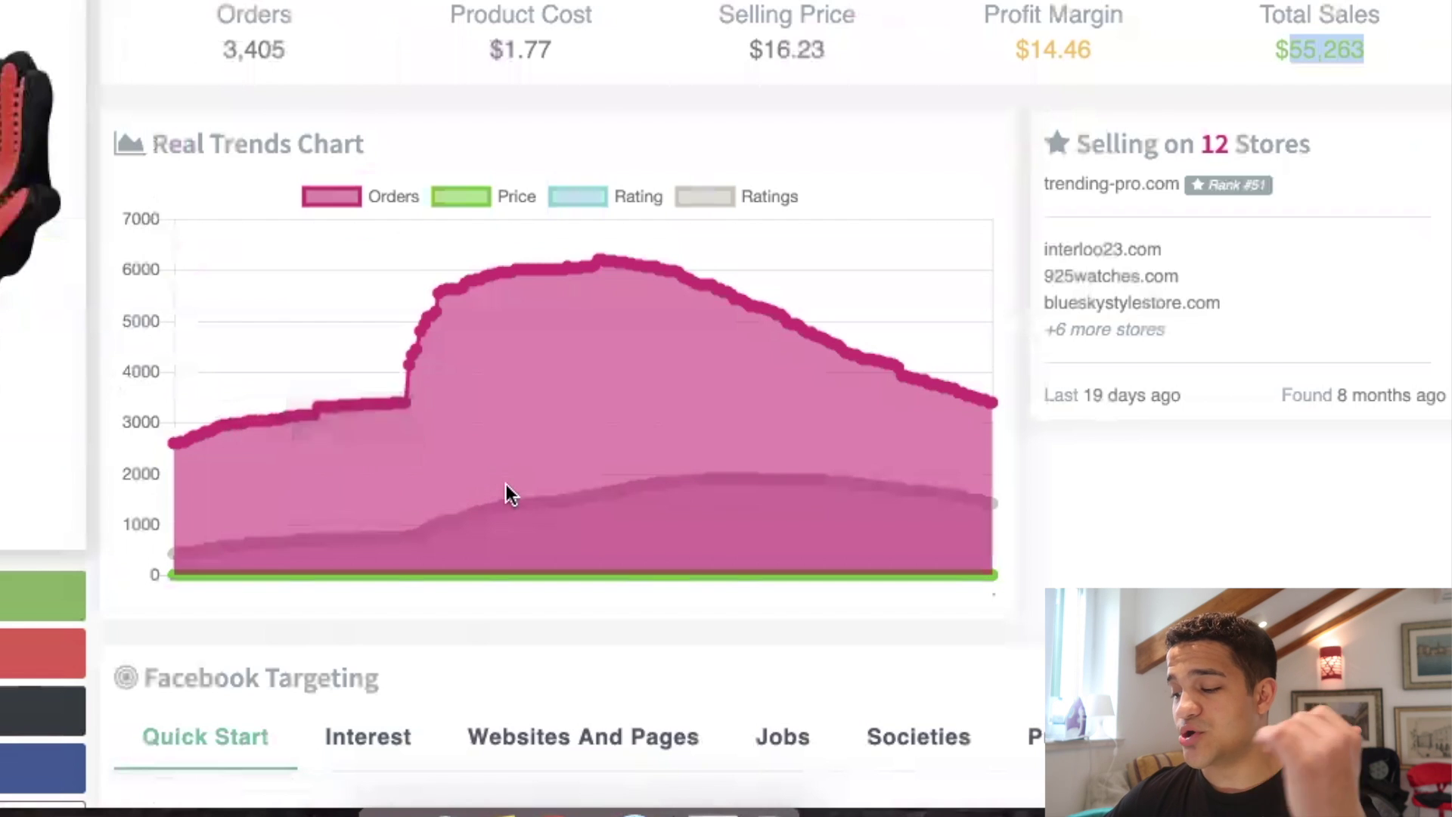
scroll(506, 485, down, 4)
Review the gloves' Facebook interest and website-and-page targeting suggestions
click(366, 310)
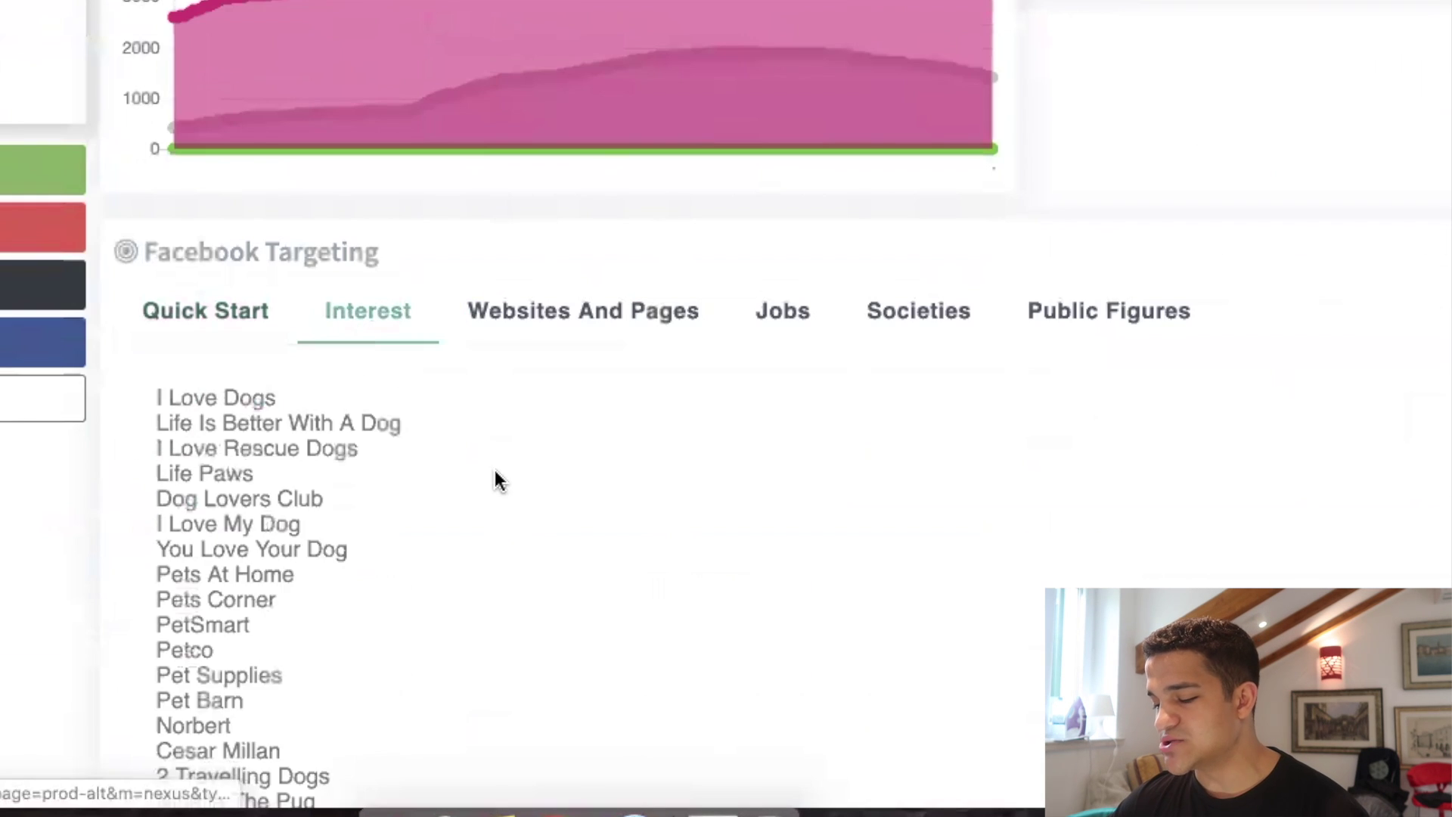
scroll(495, 469, down, 3)
mouse_move(383, 727)
mouse_down()
mouse_move(193, 264)
mouse_move(121, 167)
mouse_move(120, 97)
mouse_up()
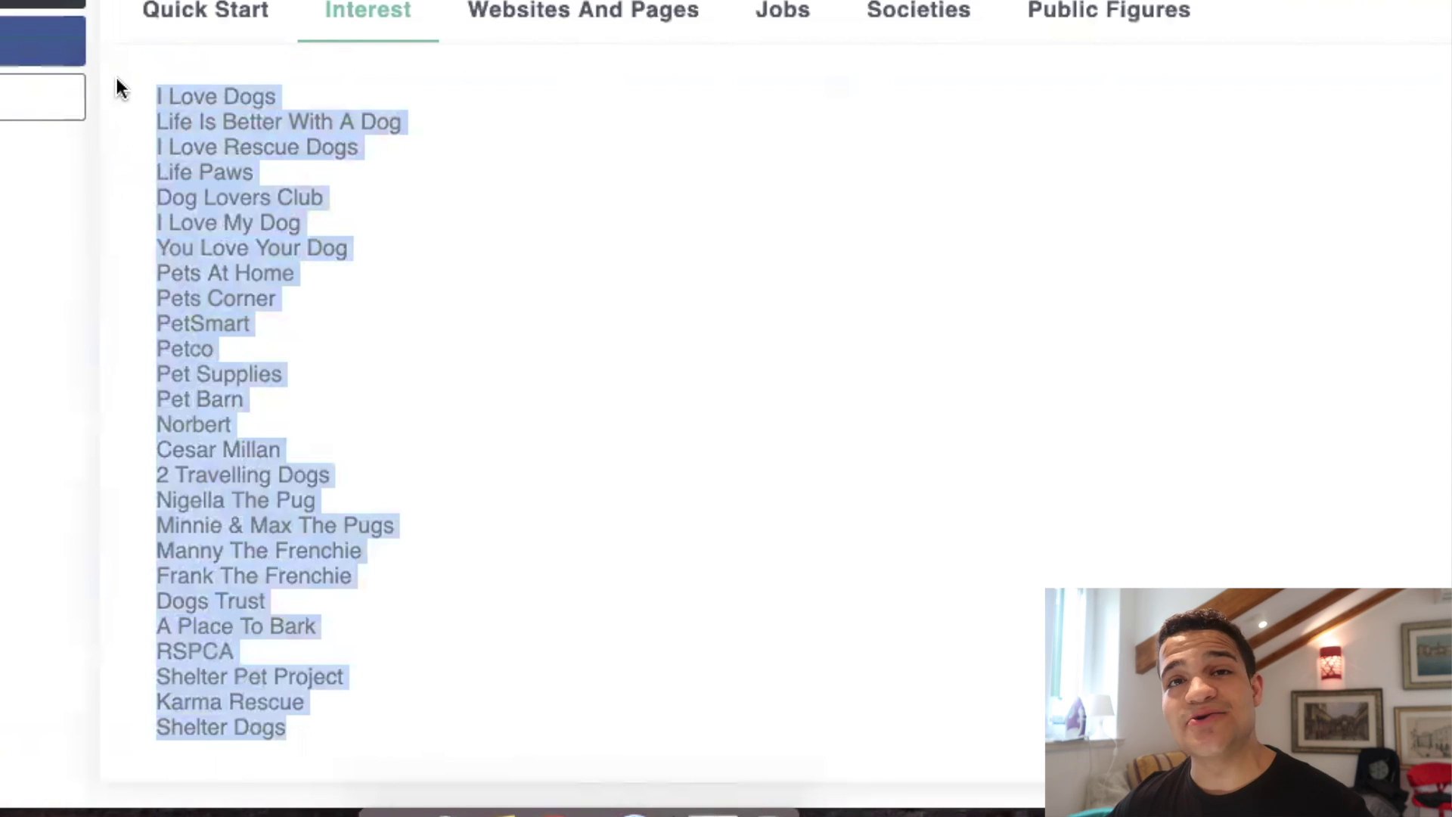
click(464, 286)
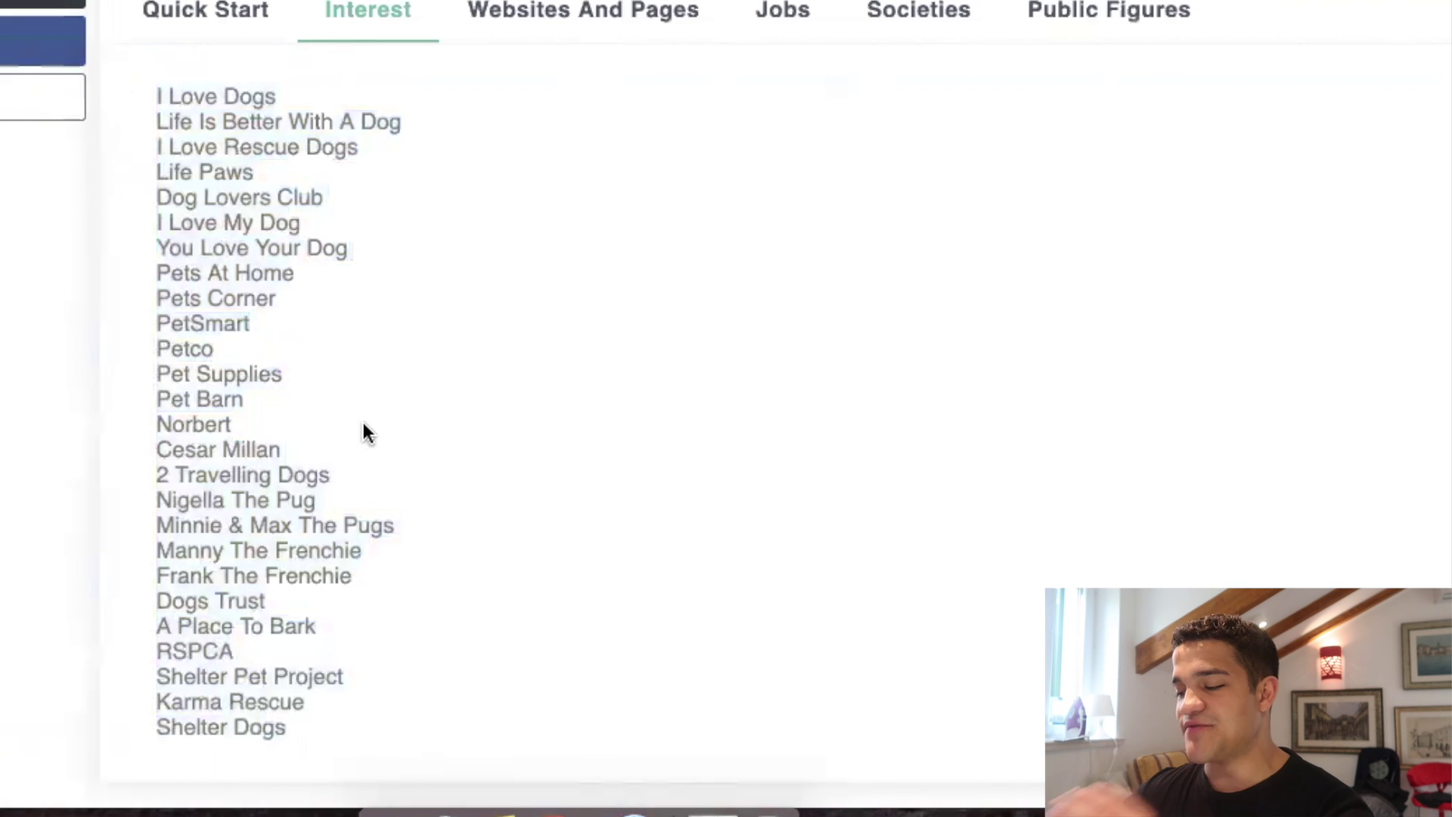
click(628, 9)
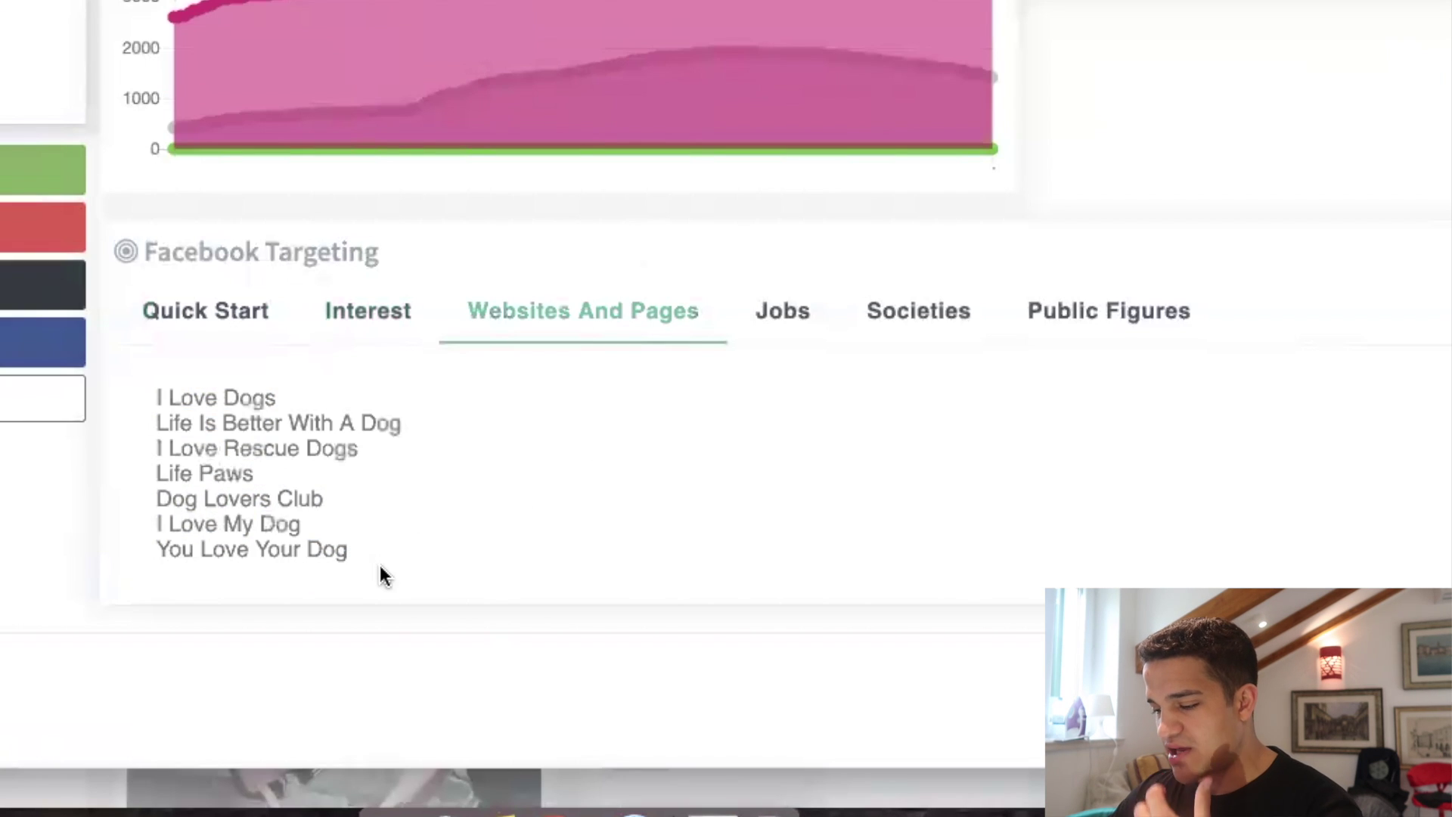
drag(386, 569, 138, 365)
Review the jobs, societies and public figures targeting suggestions
click(783, 311)
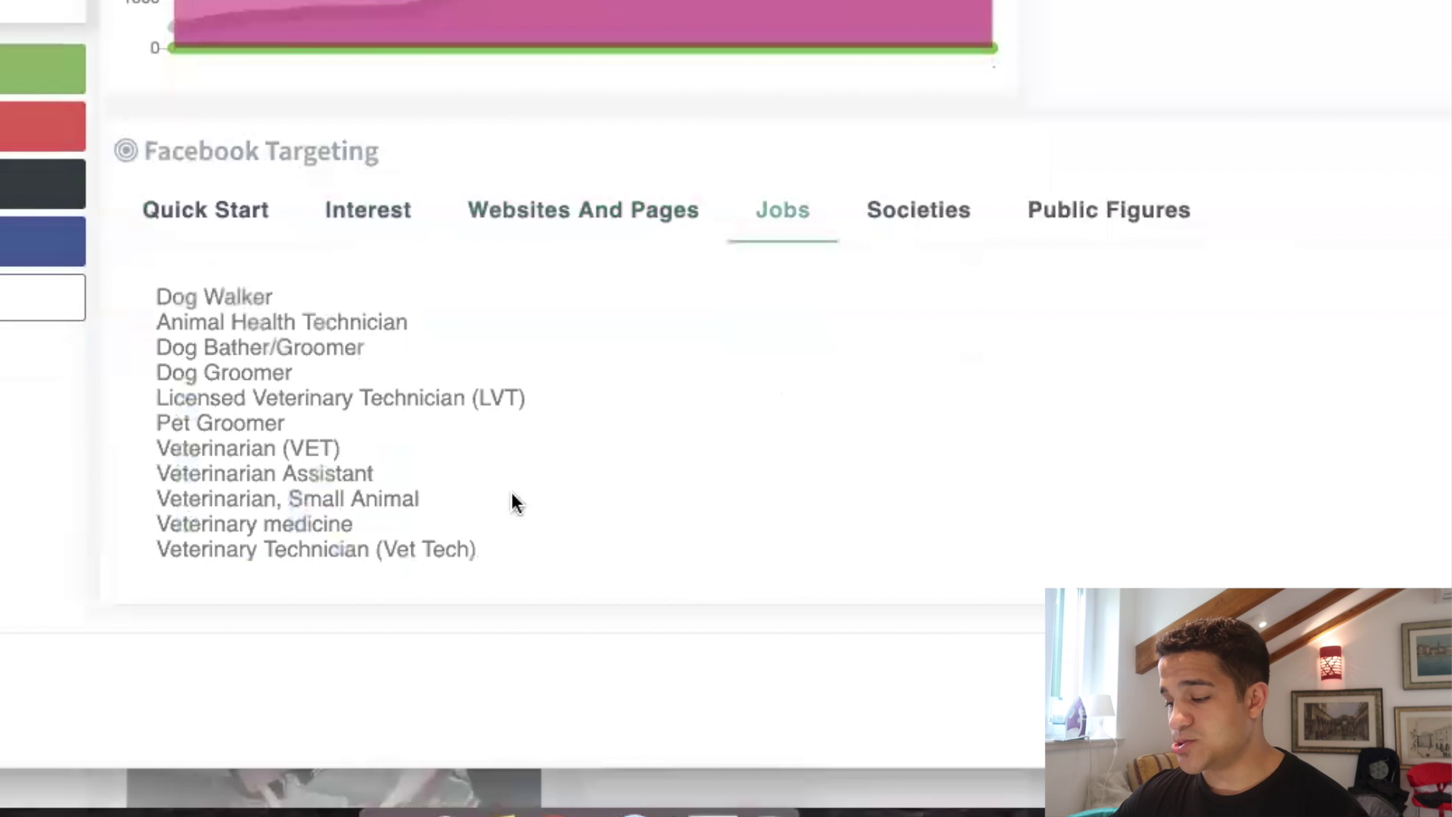
drag(583, 565, 147, 288)
click(919, 210)
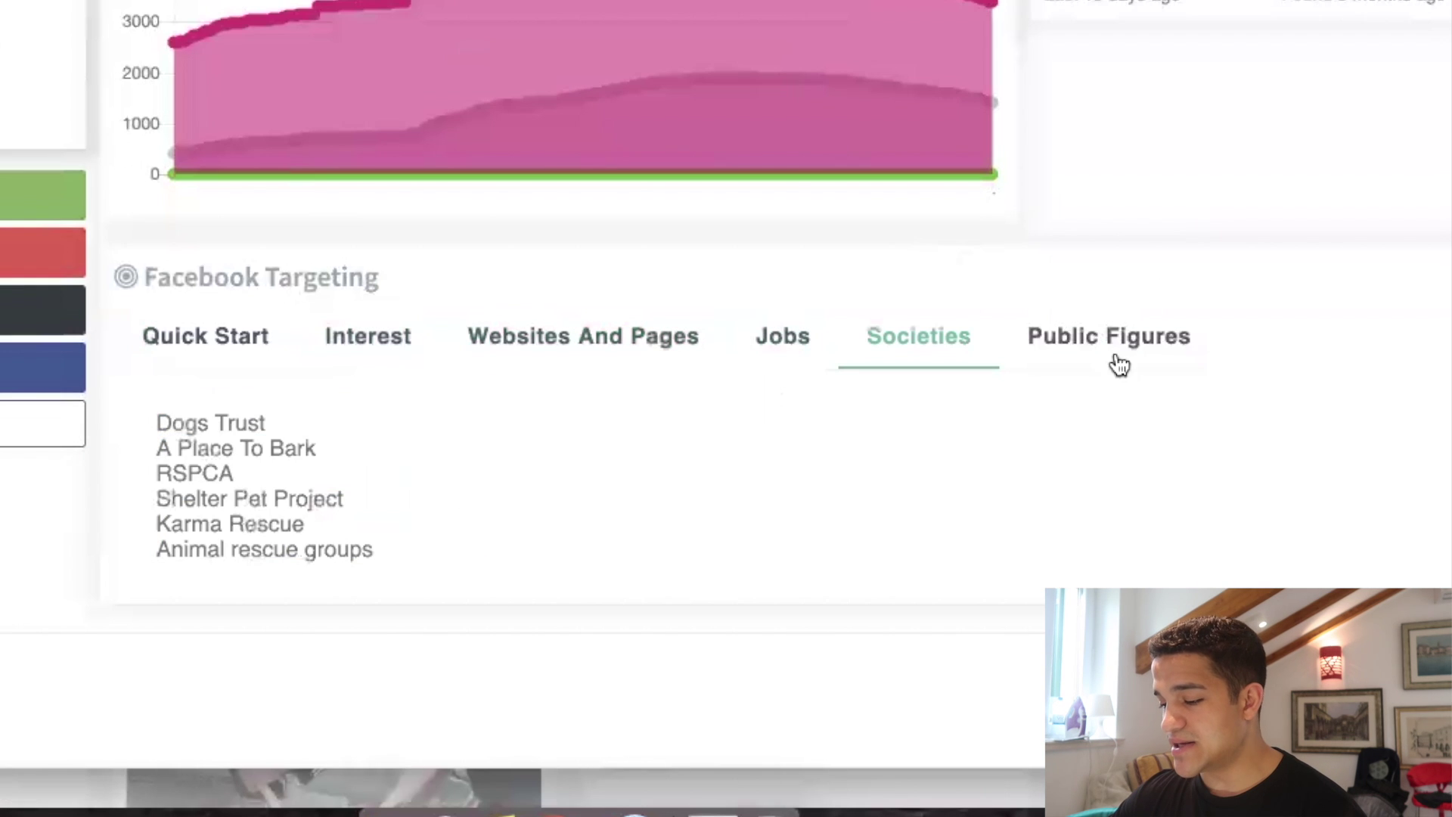
click(1132, 338)
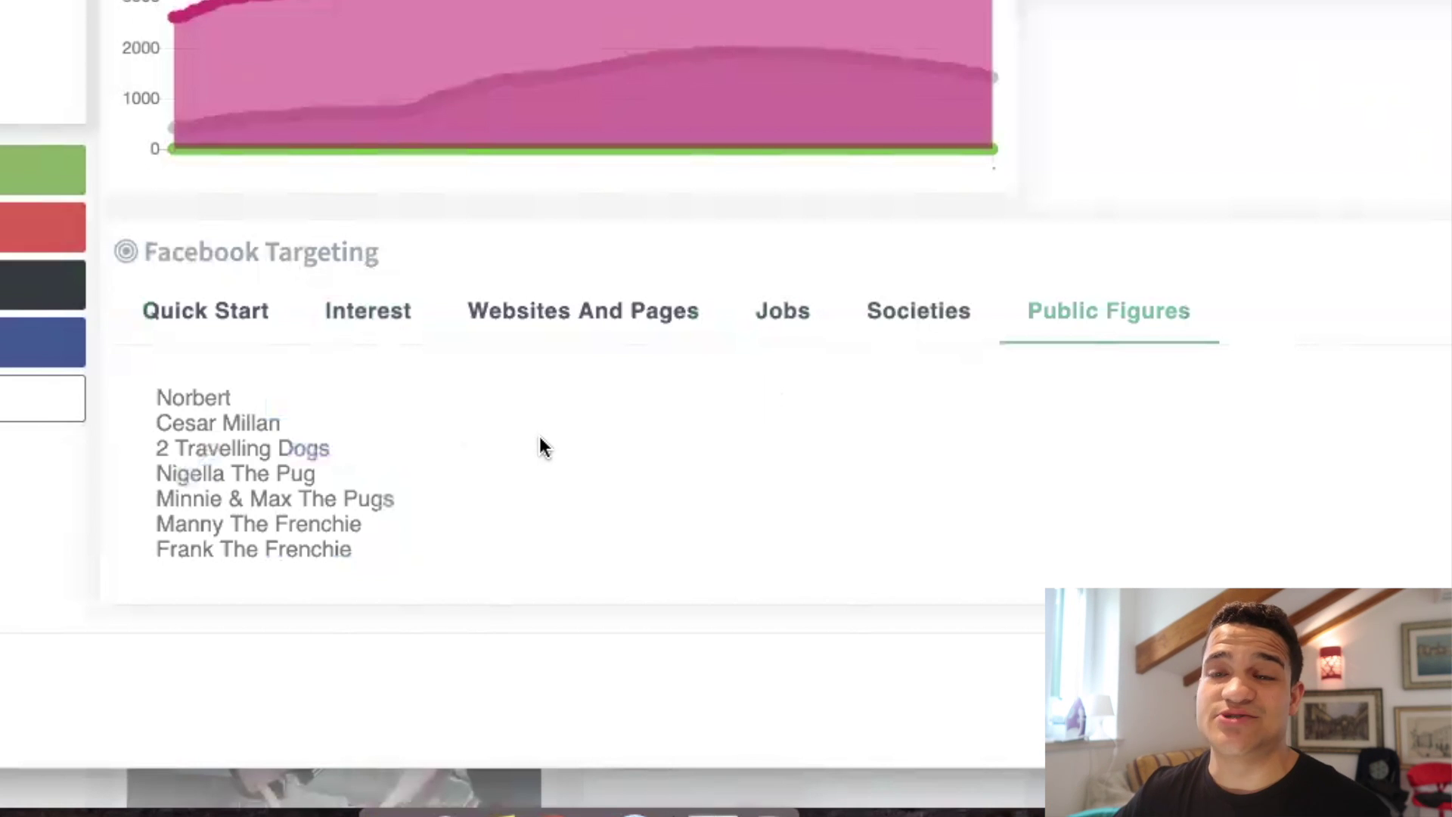
Go back to the Quick Start targeting suggestions
click(238, 324)
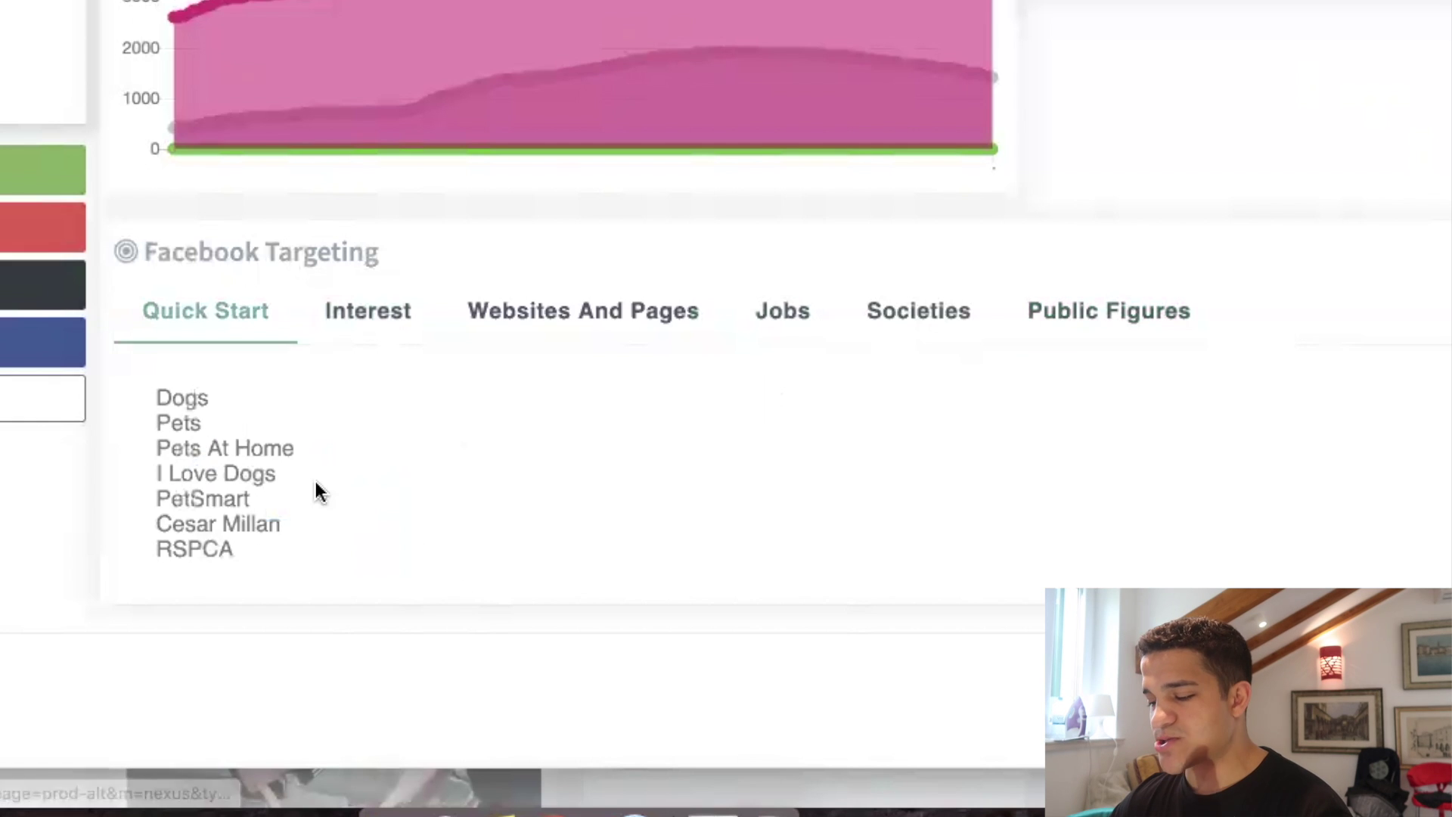
drag(120, 372, 278, 596)
click(279, 596)
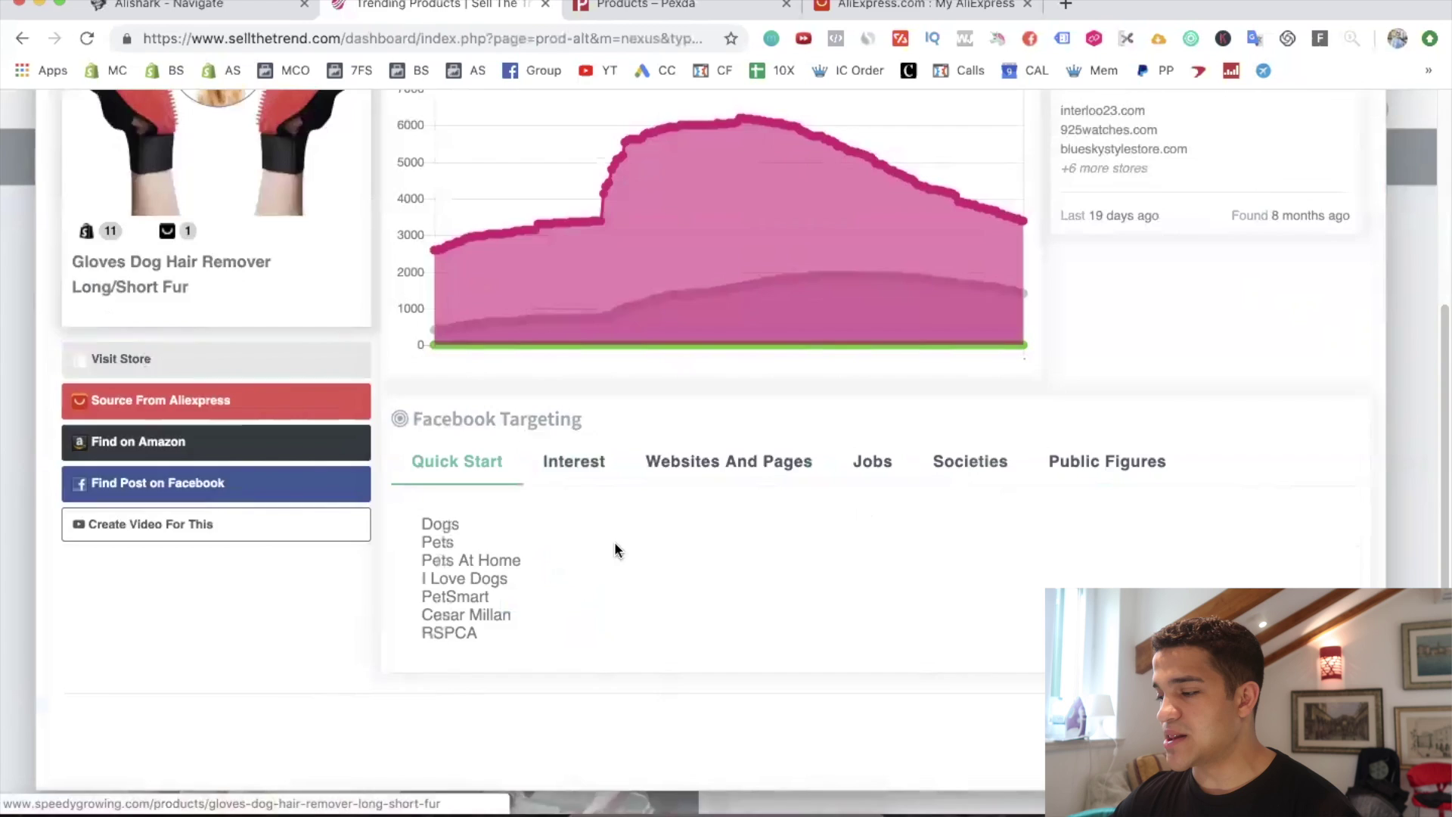
scroll(613, 541, up, 3)
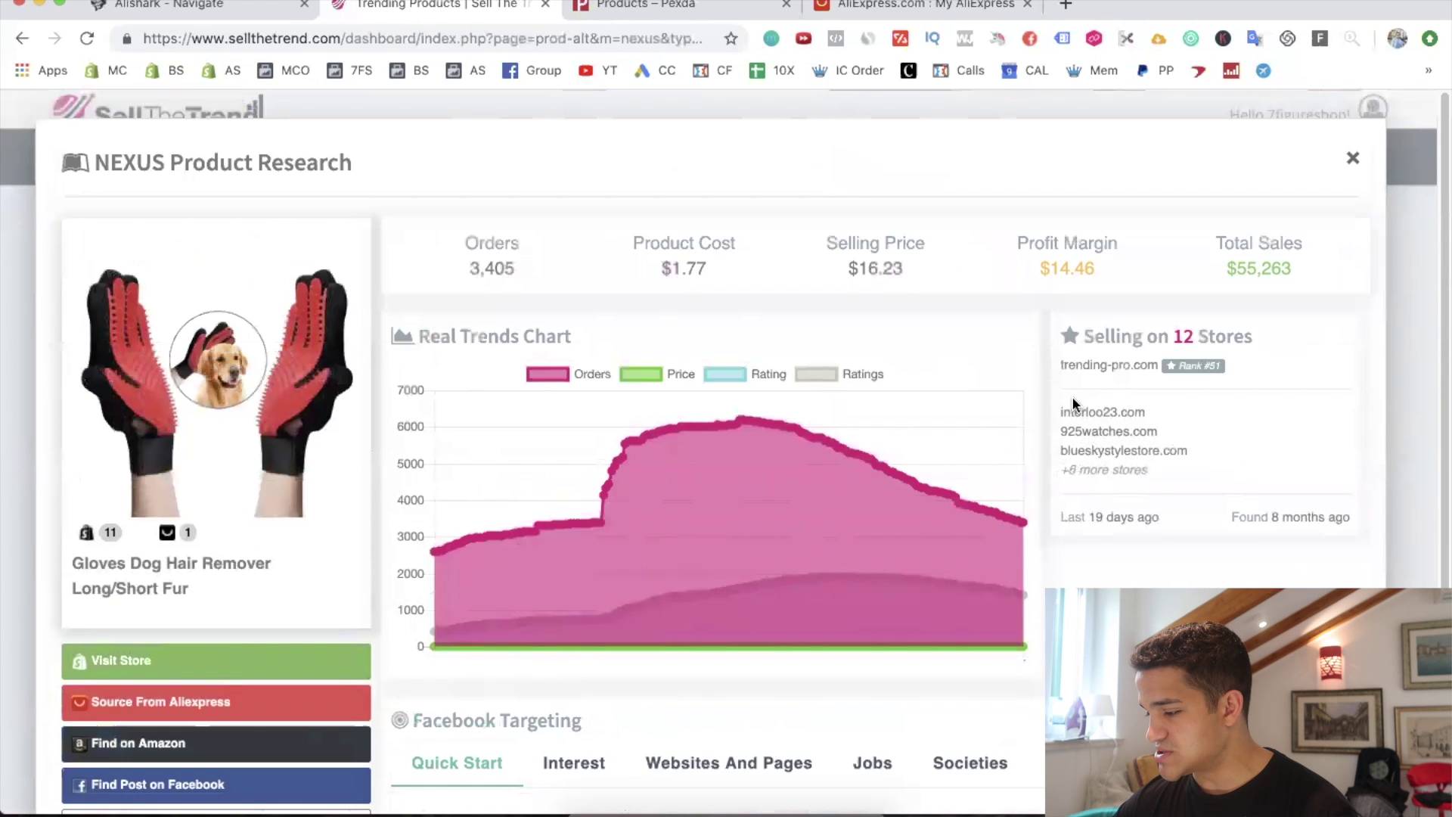
Open the interloo23.com store link in a new tab, then return to Sell The Trend
right_click(1096, 448)
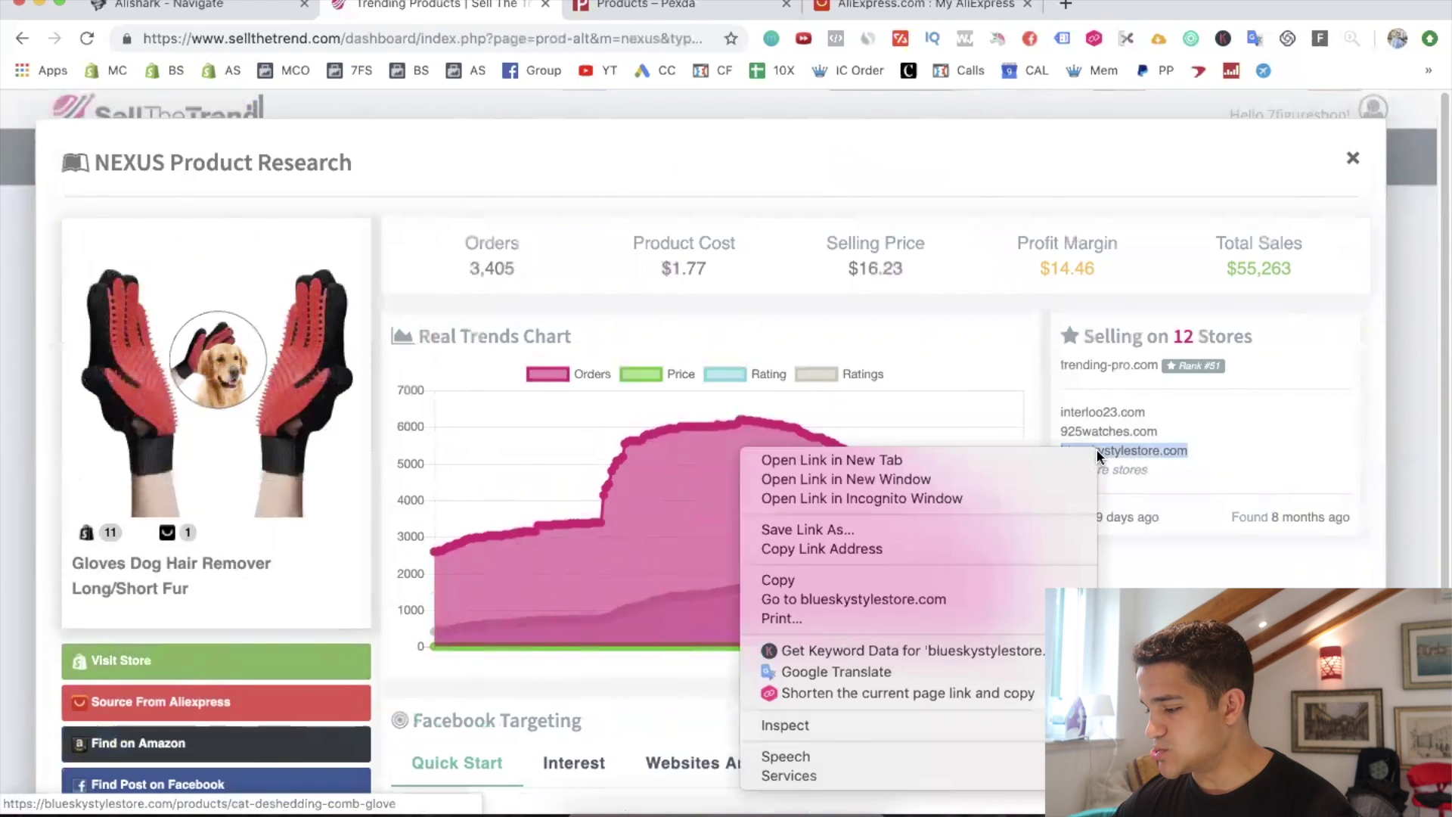
scroll(1007, 727, down, 3)
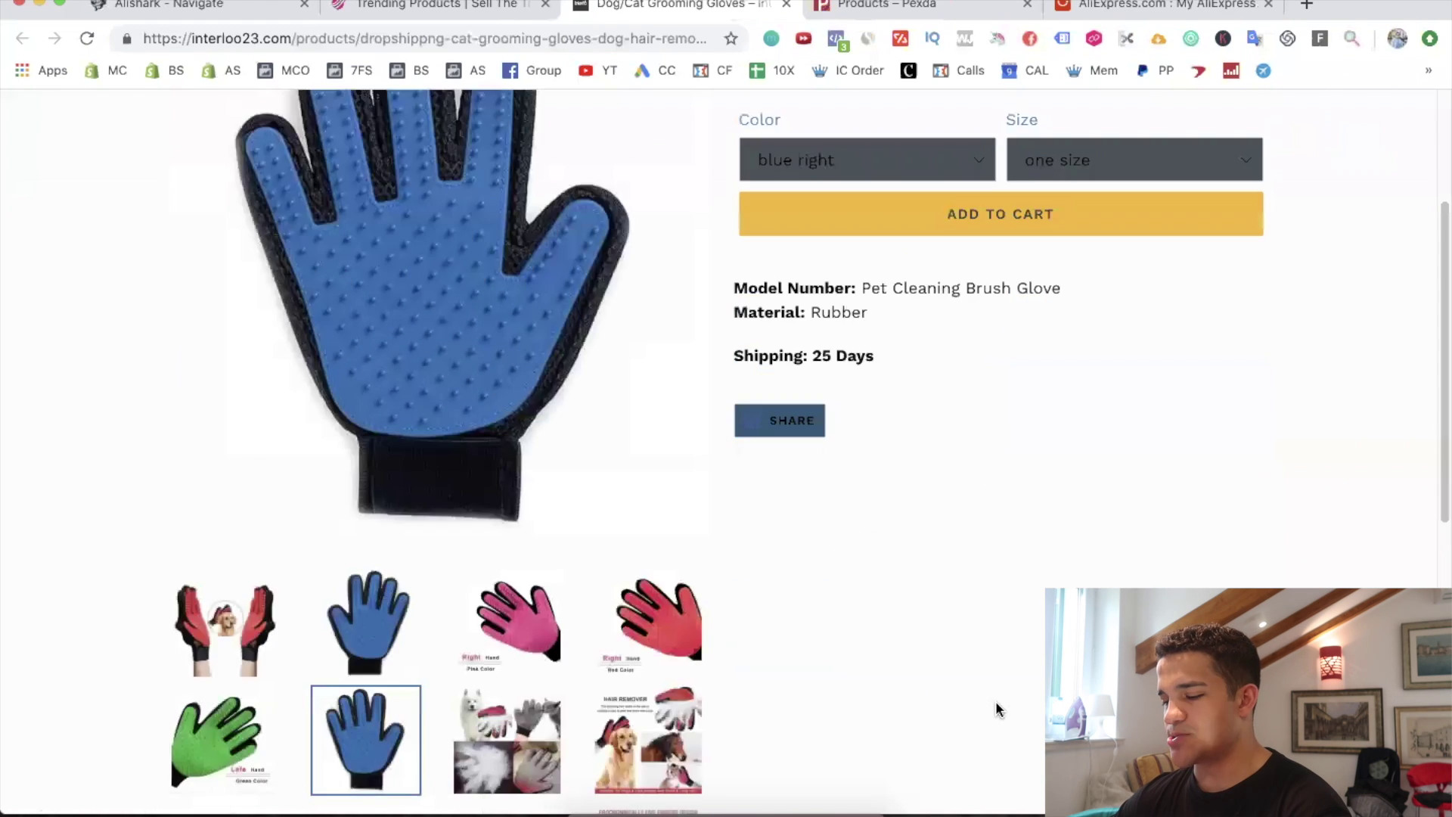
scroll(1008, 727, up, 3)
click(437, 5)
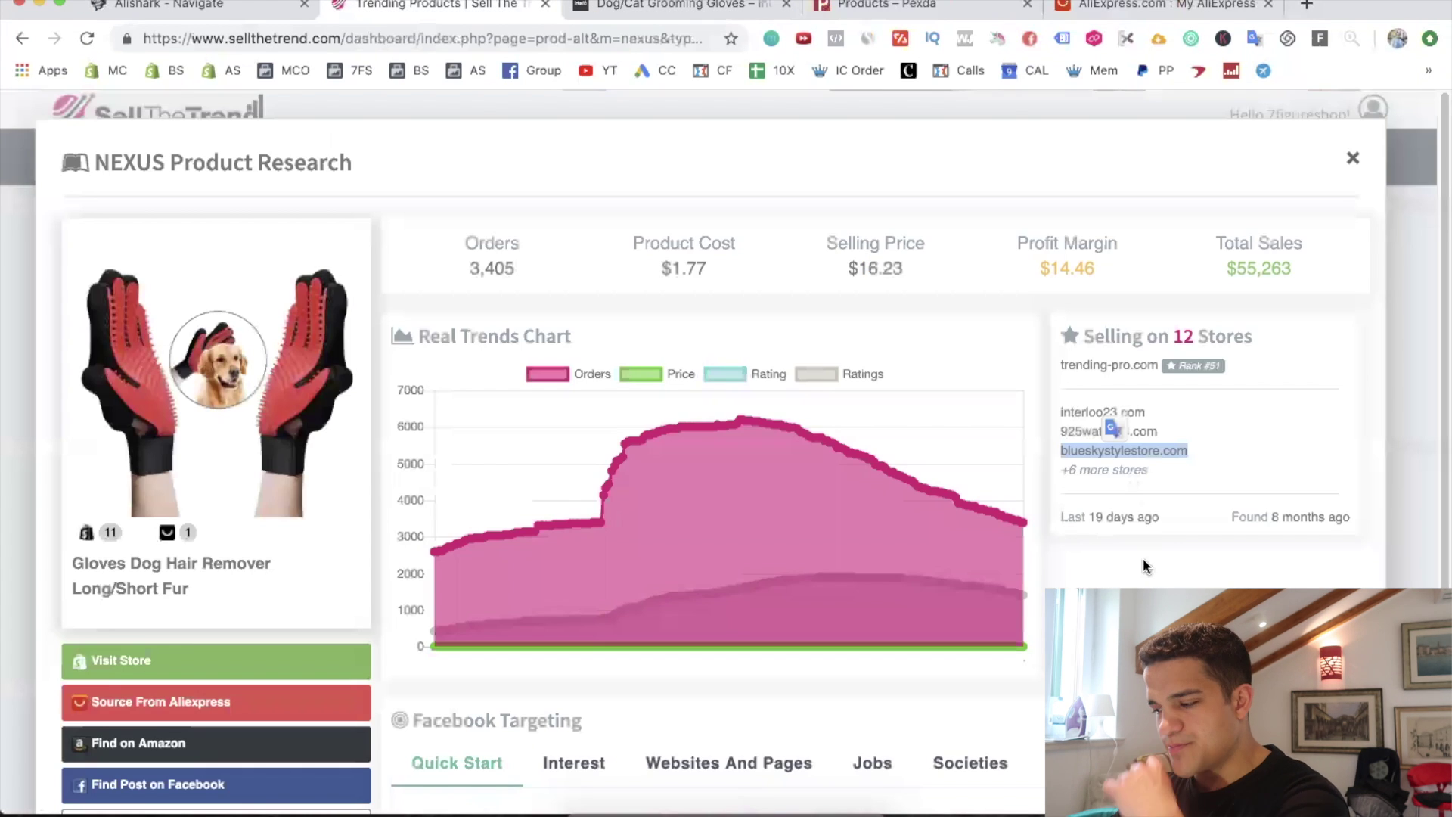
click(1116, 584)
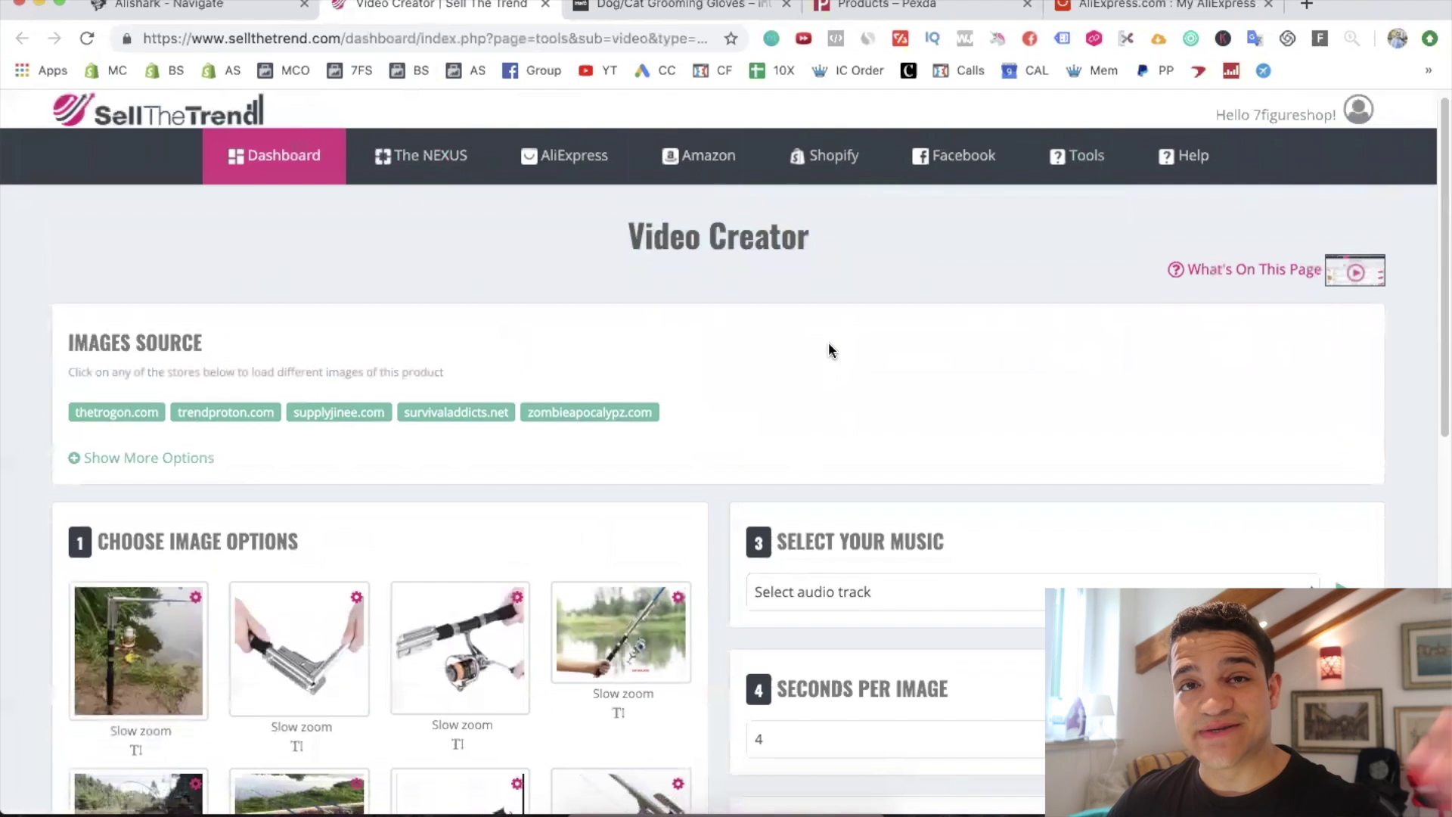
scroll(682, 364, down, 1)
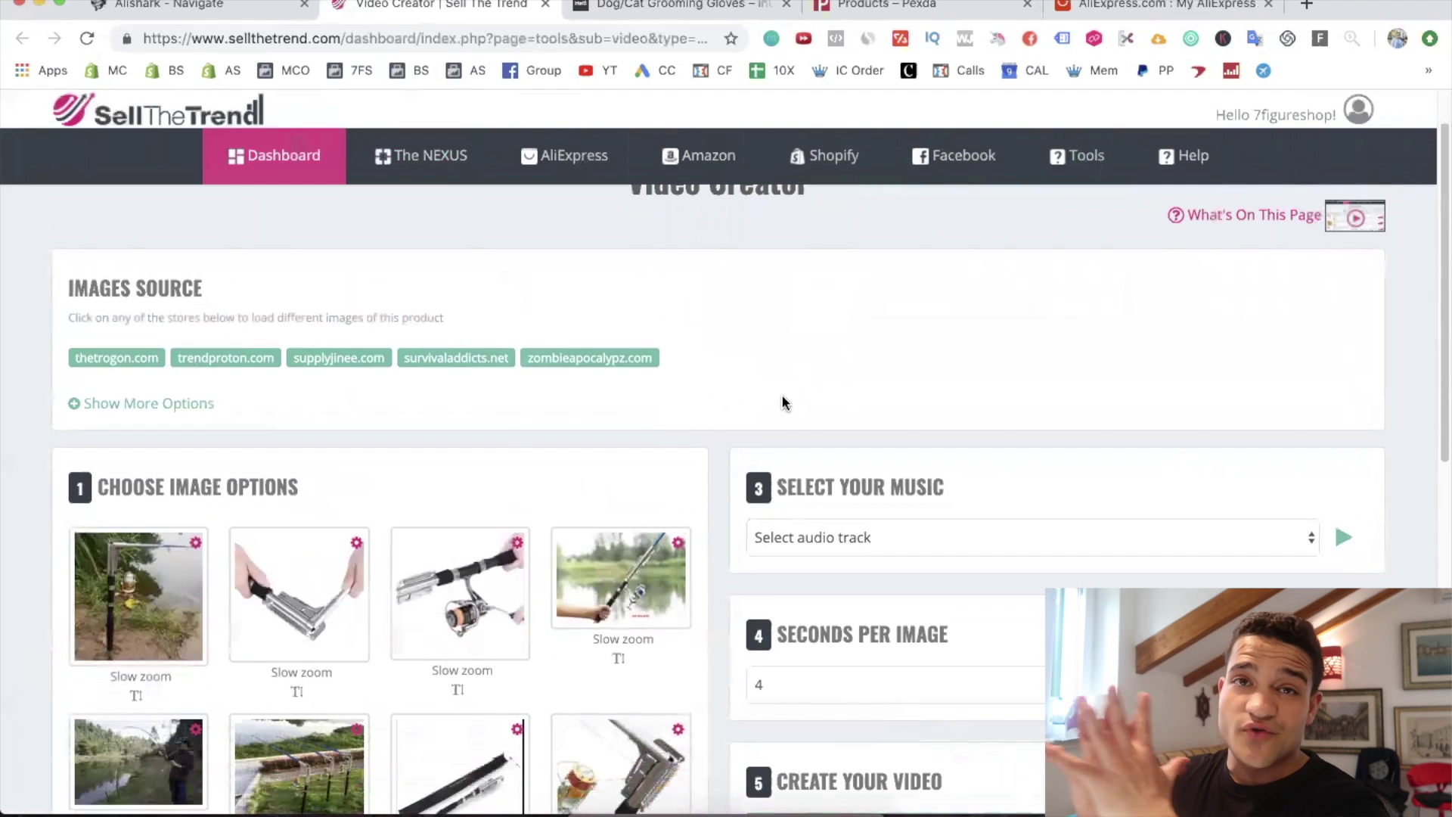
scroll(781, 402, down, 3)
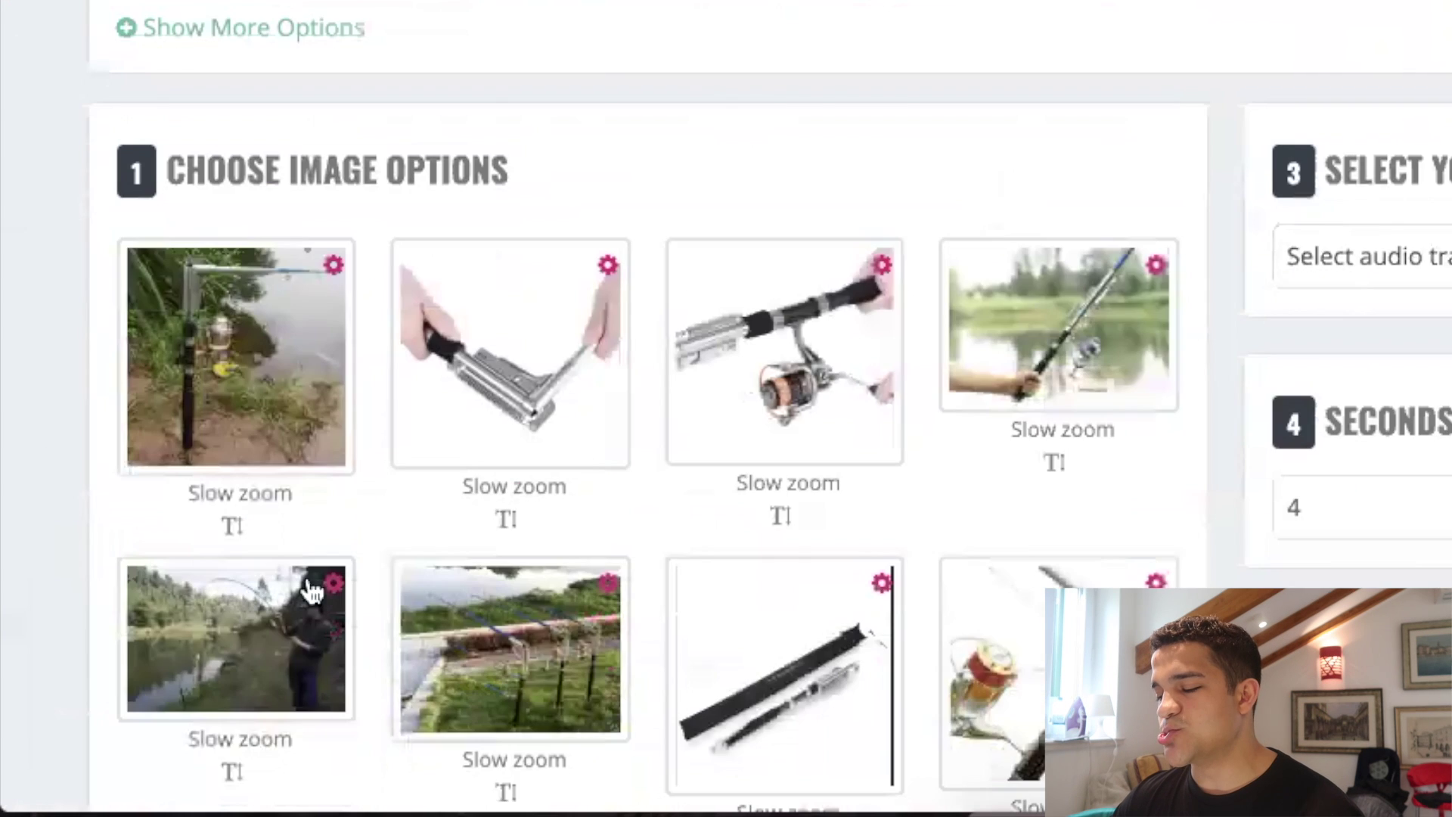
scroll(618, 479, down, 4)
scroll(619, 479, down, 4)
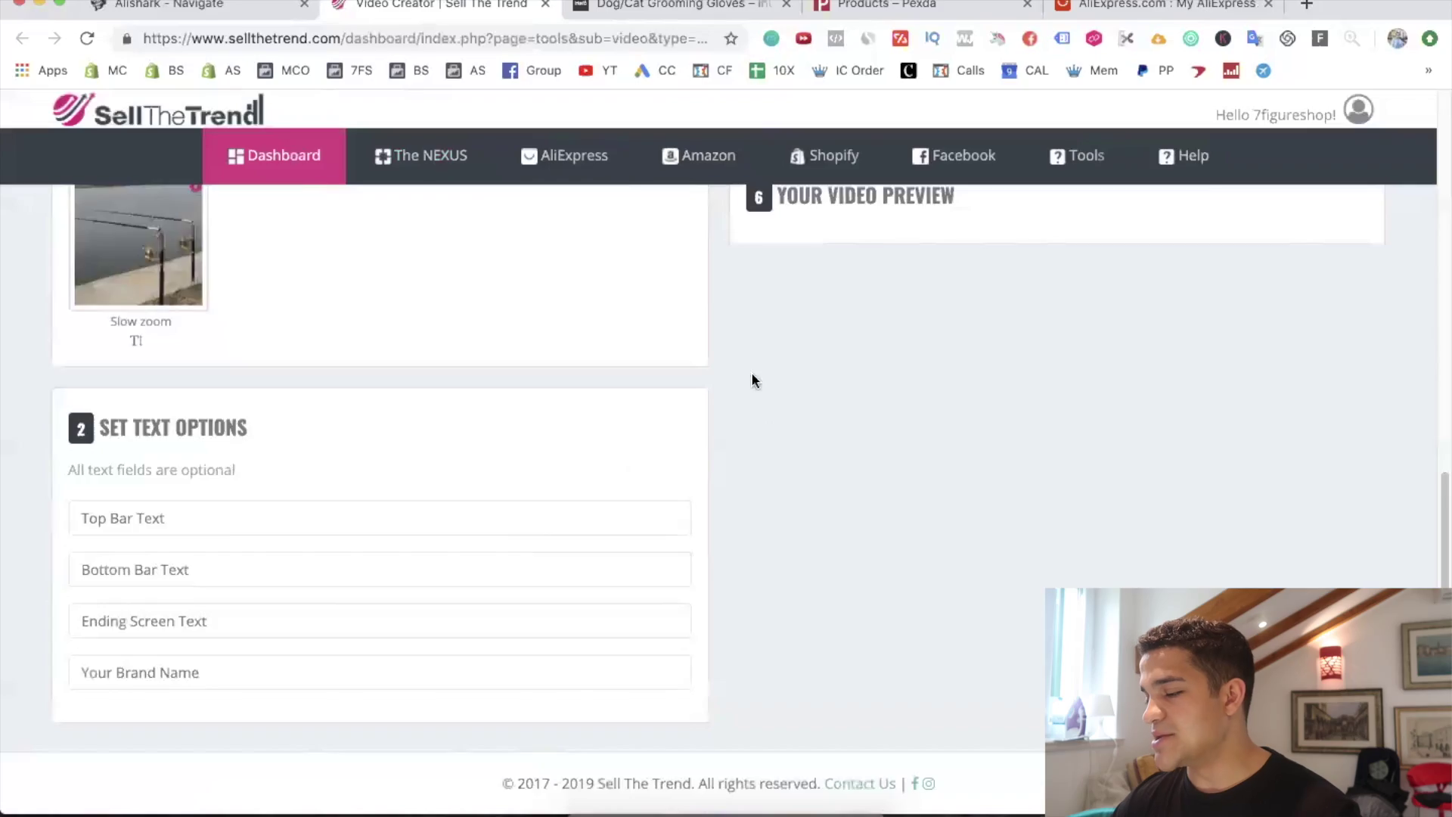
scroll(752, 380, up, 5)
Check the Video Creator's audio track list without choosing a track
click(857, 479)
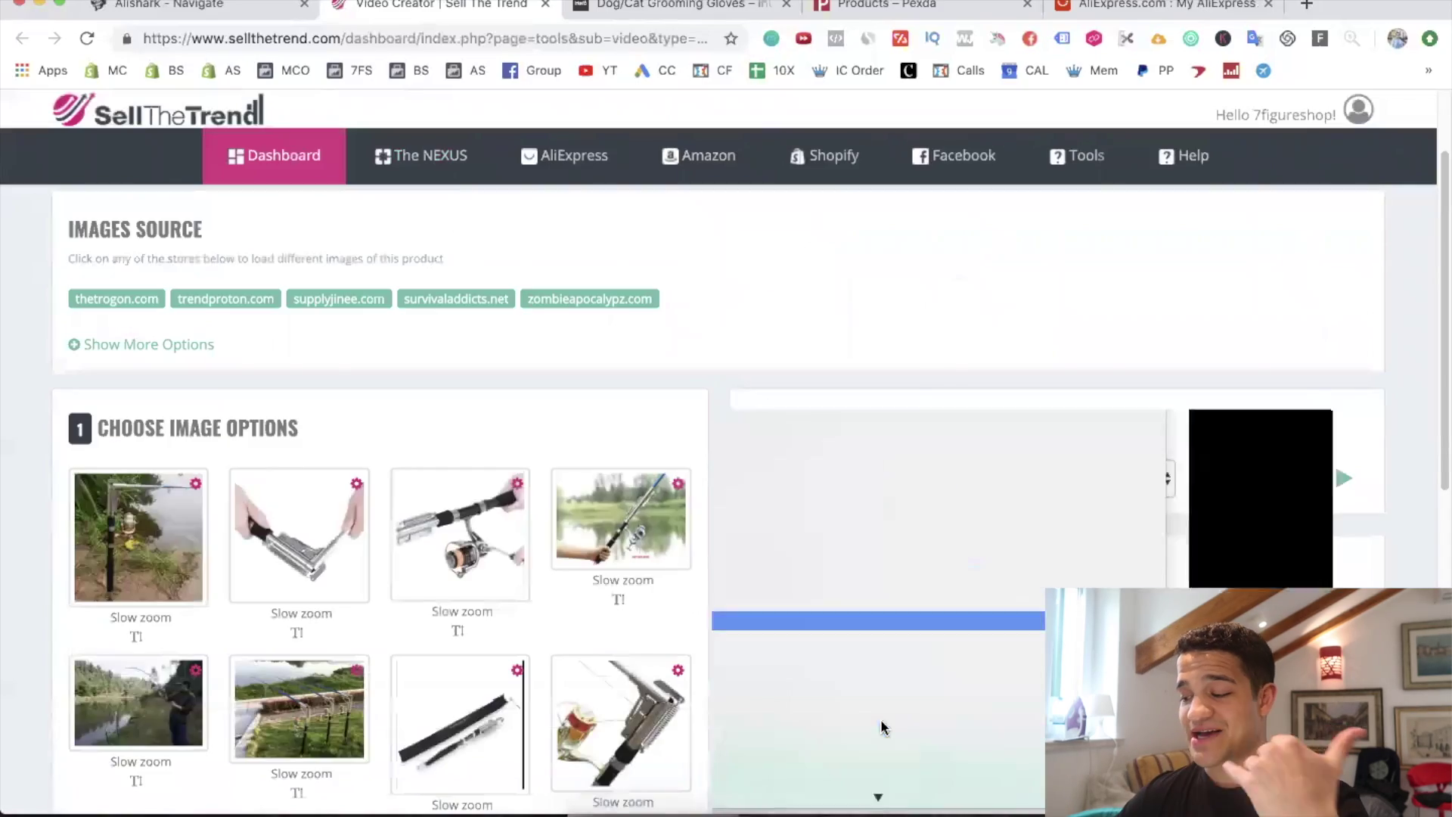
click(722, 294)
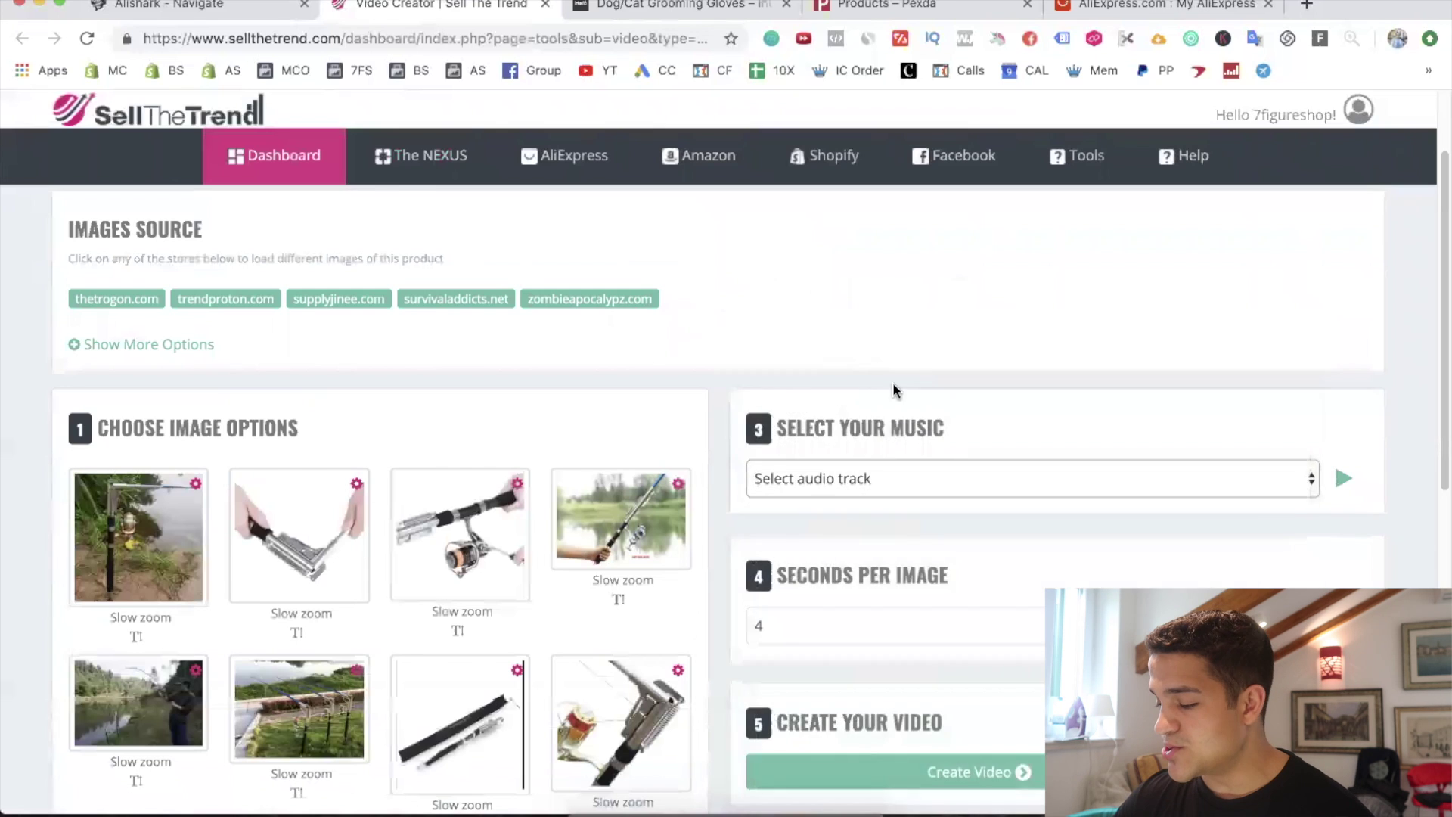
scroll(894, 383, down, 5)
scroll(879, 332, up, 1)
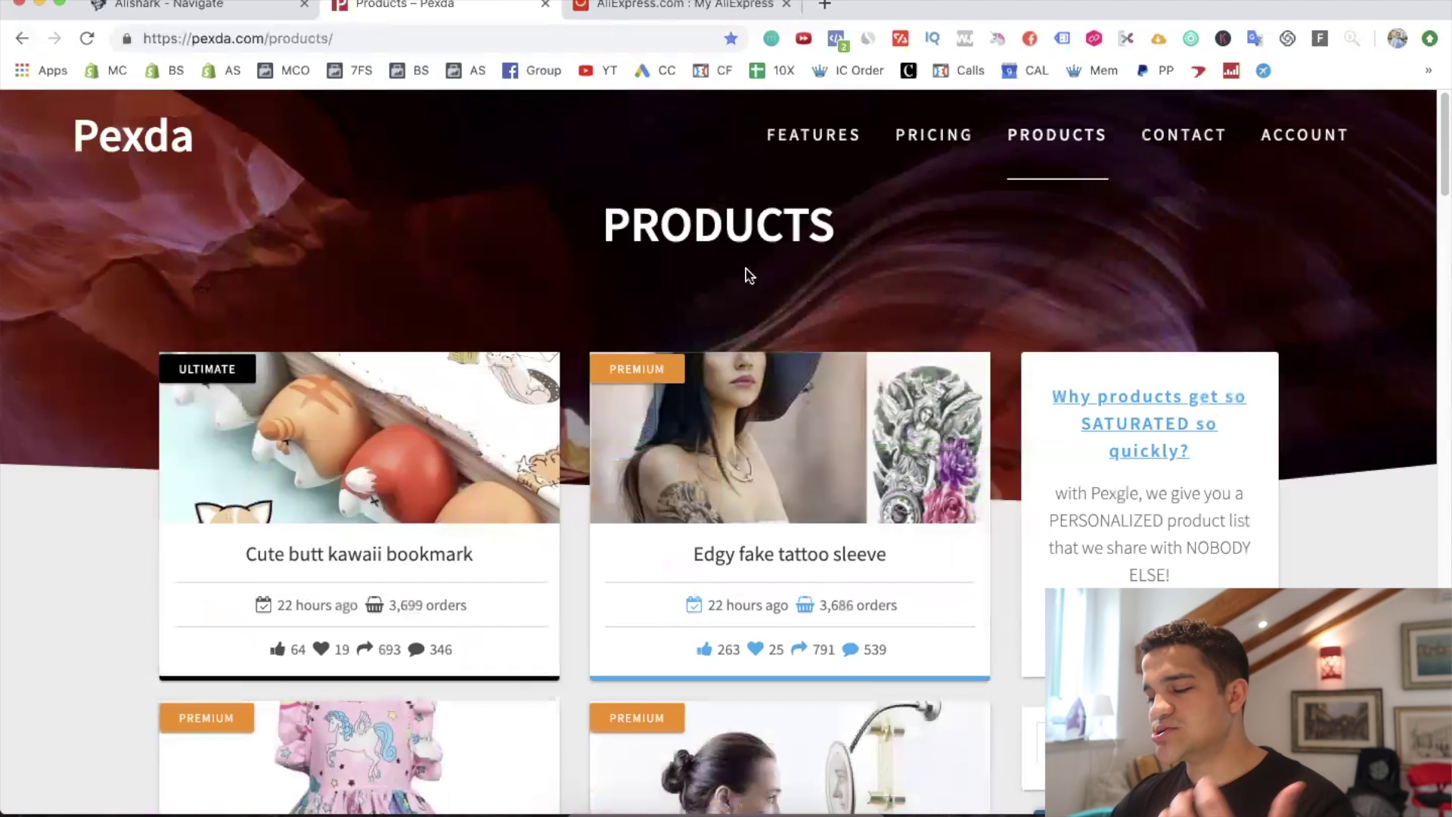
scroll(745, 269, down, 3)
scroll(625, 318, down, 10)
scroll(586, 344, down, 3)
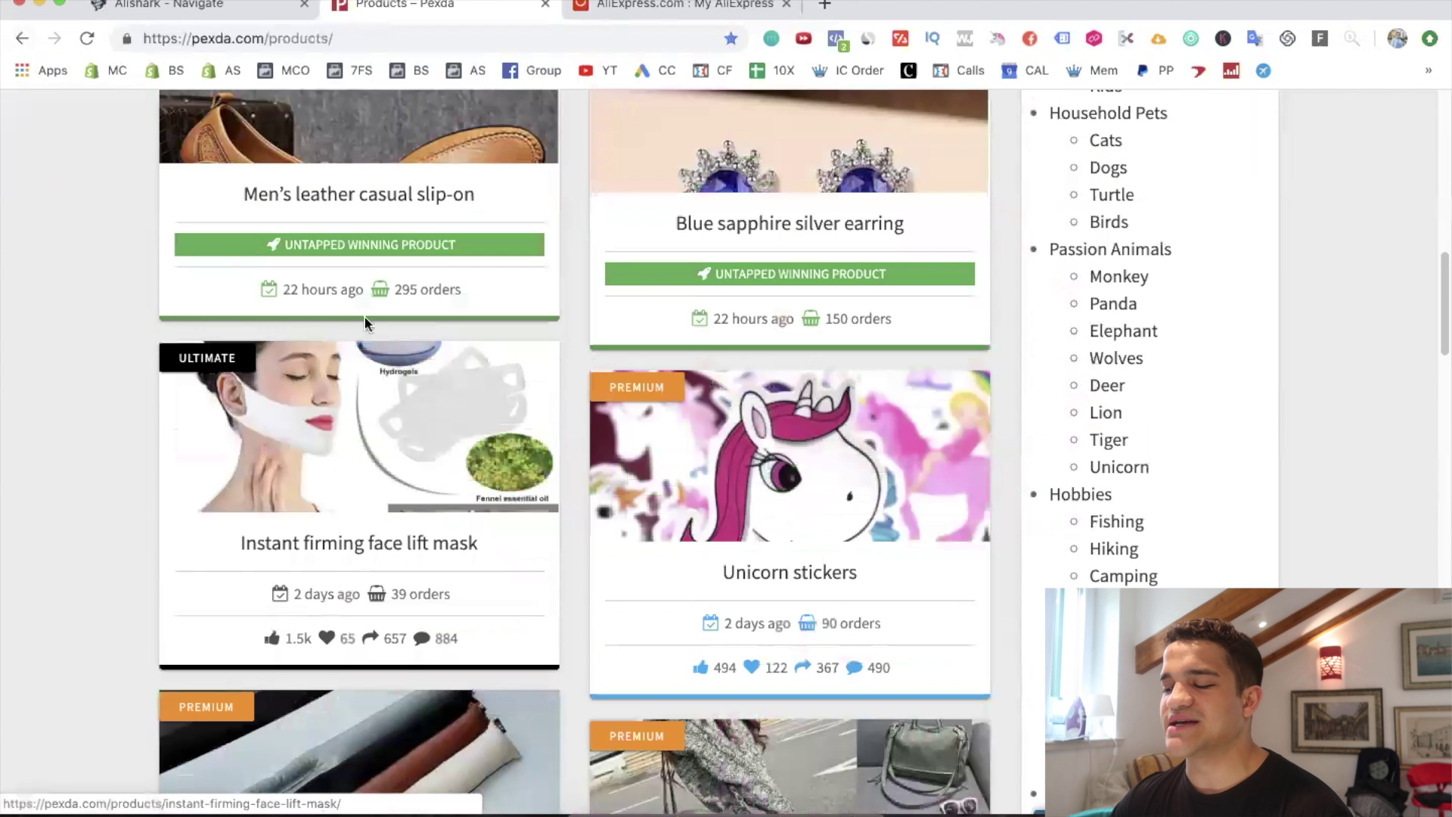
scroll(1099, 296, down, 6)
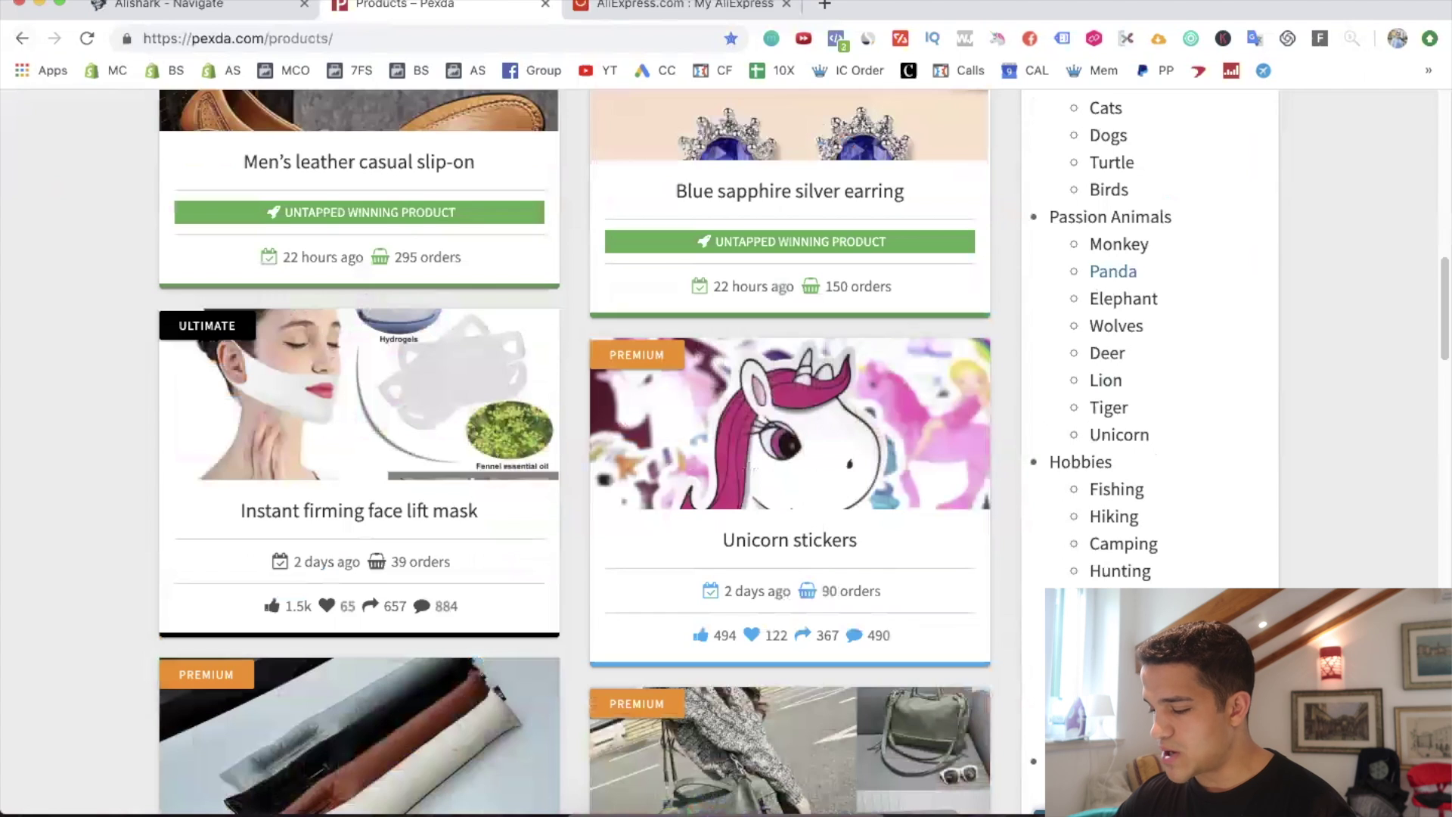
scroll(1078, 479, down, 1)
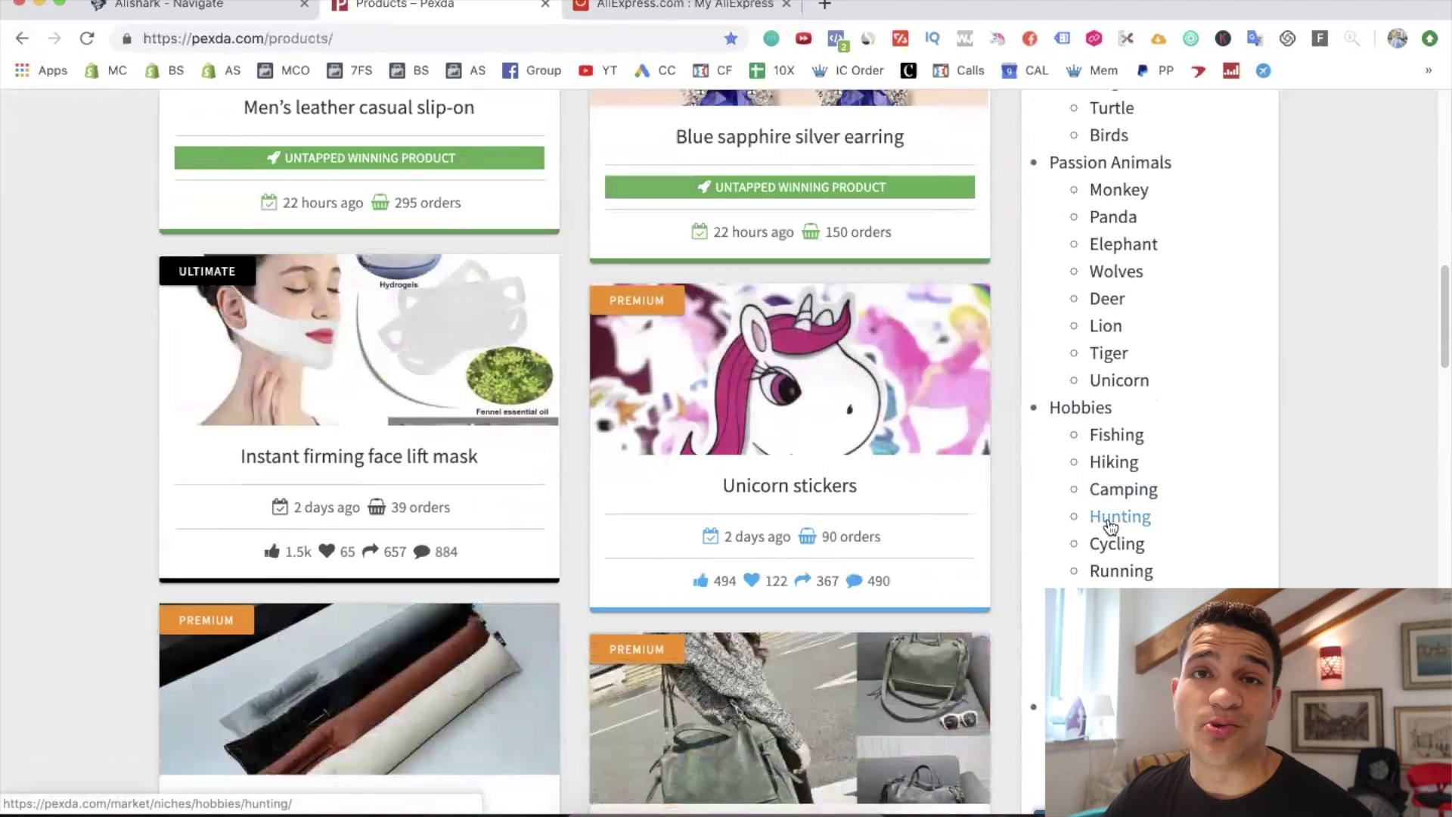
Open the Instant firming face lift mask product page, priced $19.95 with $13.91 margin
click(389, 334)
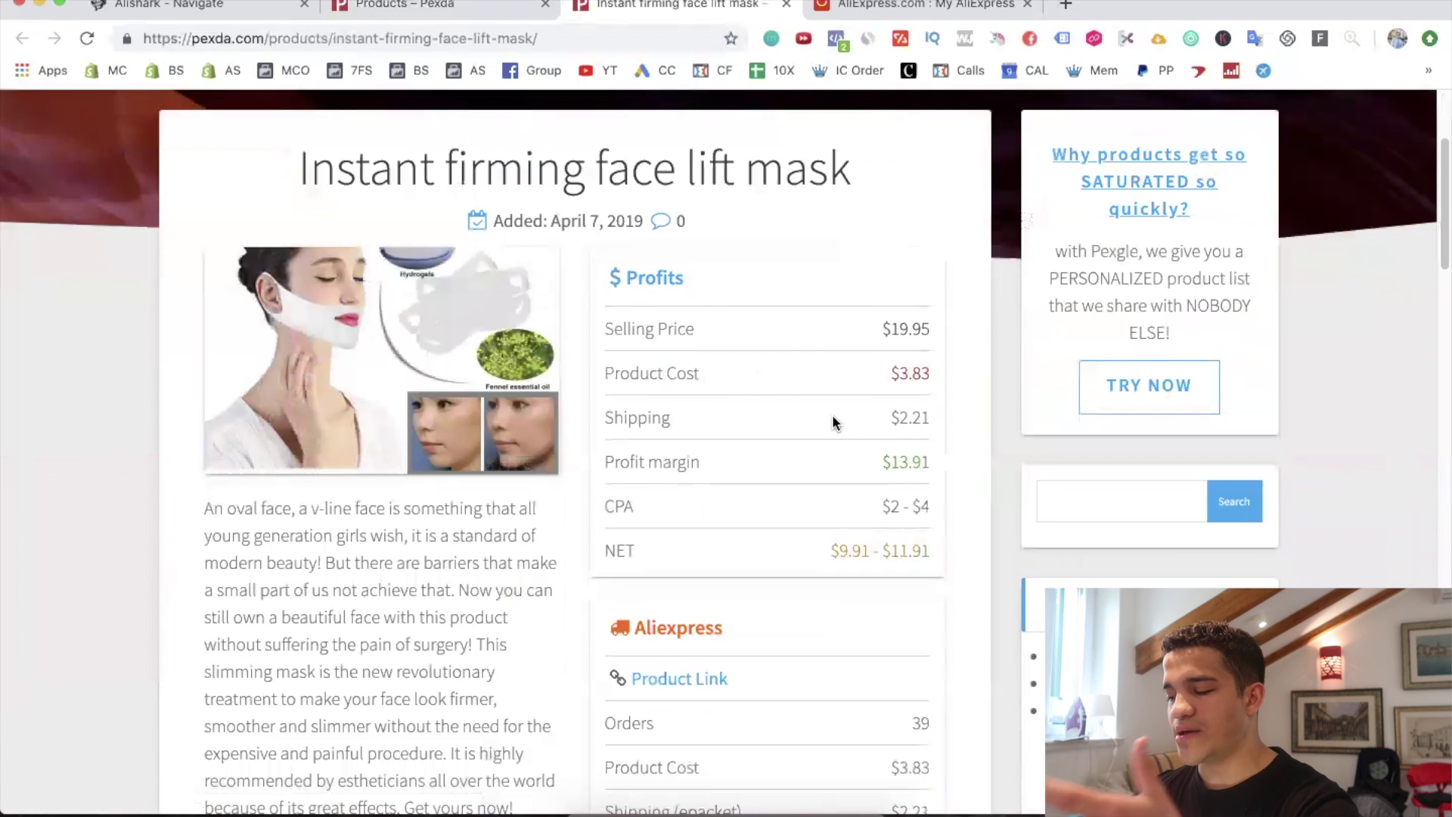
scroll(834, 417, down, 1)
scroll(833, 423, down, 1)
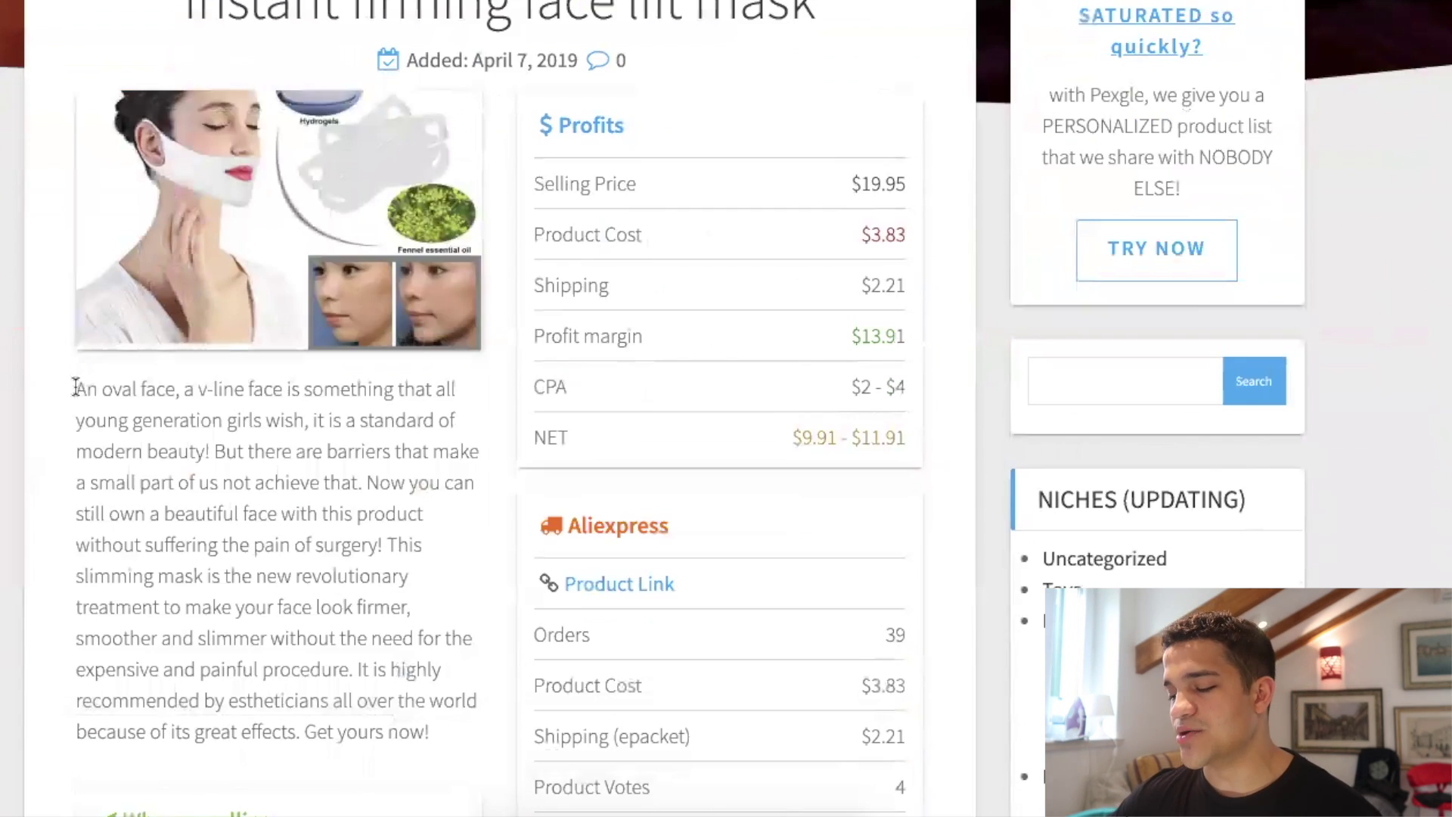
drag(75, 389, 466, 712)
click(442, 600)
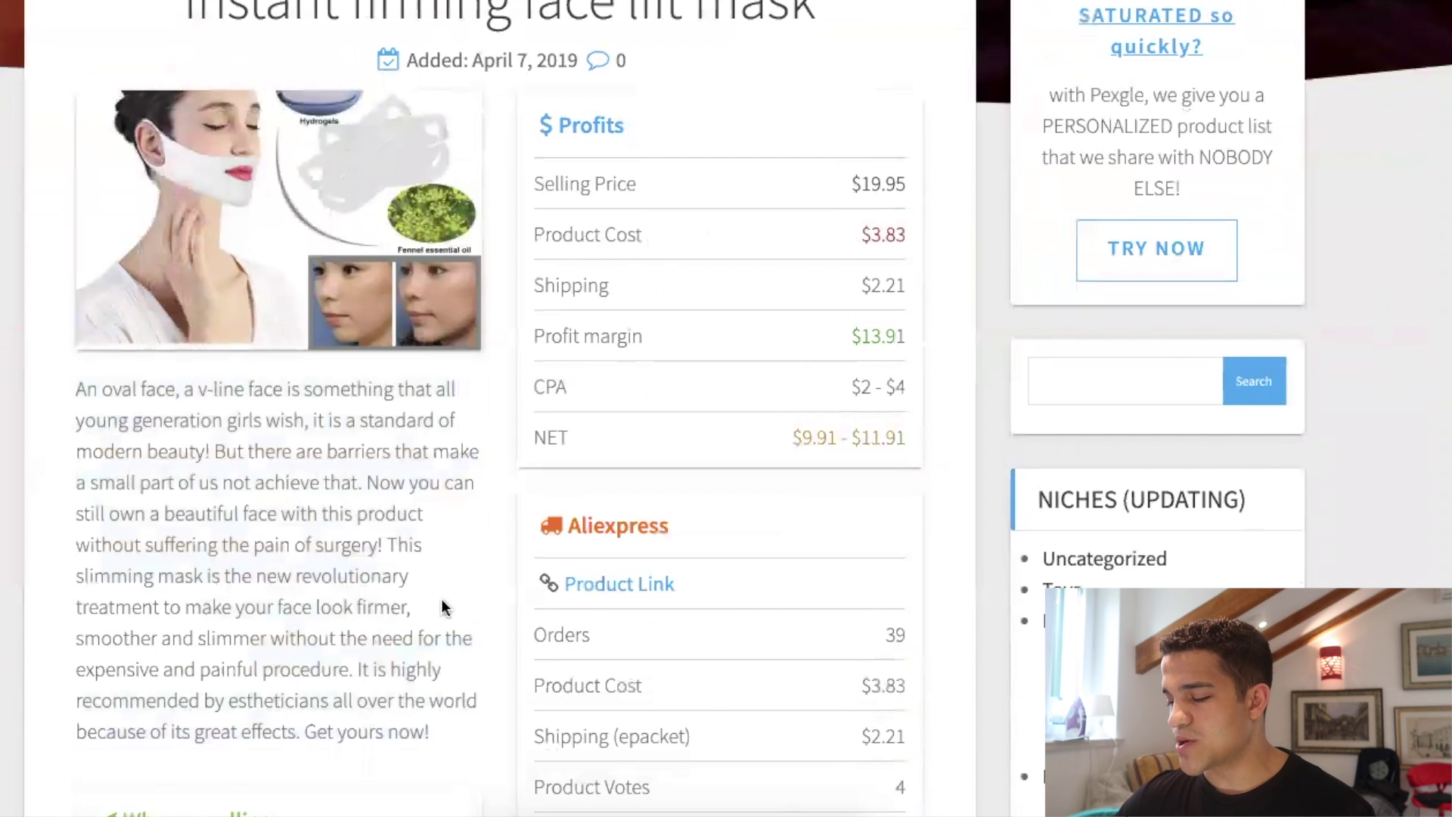
scroll(663, 500, down, 3)
scroll(48, 402, down, 3)
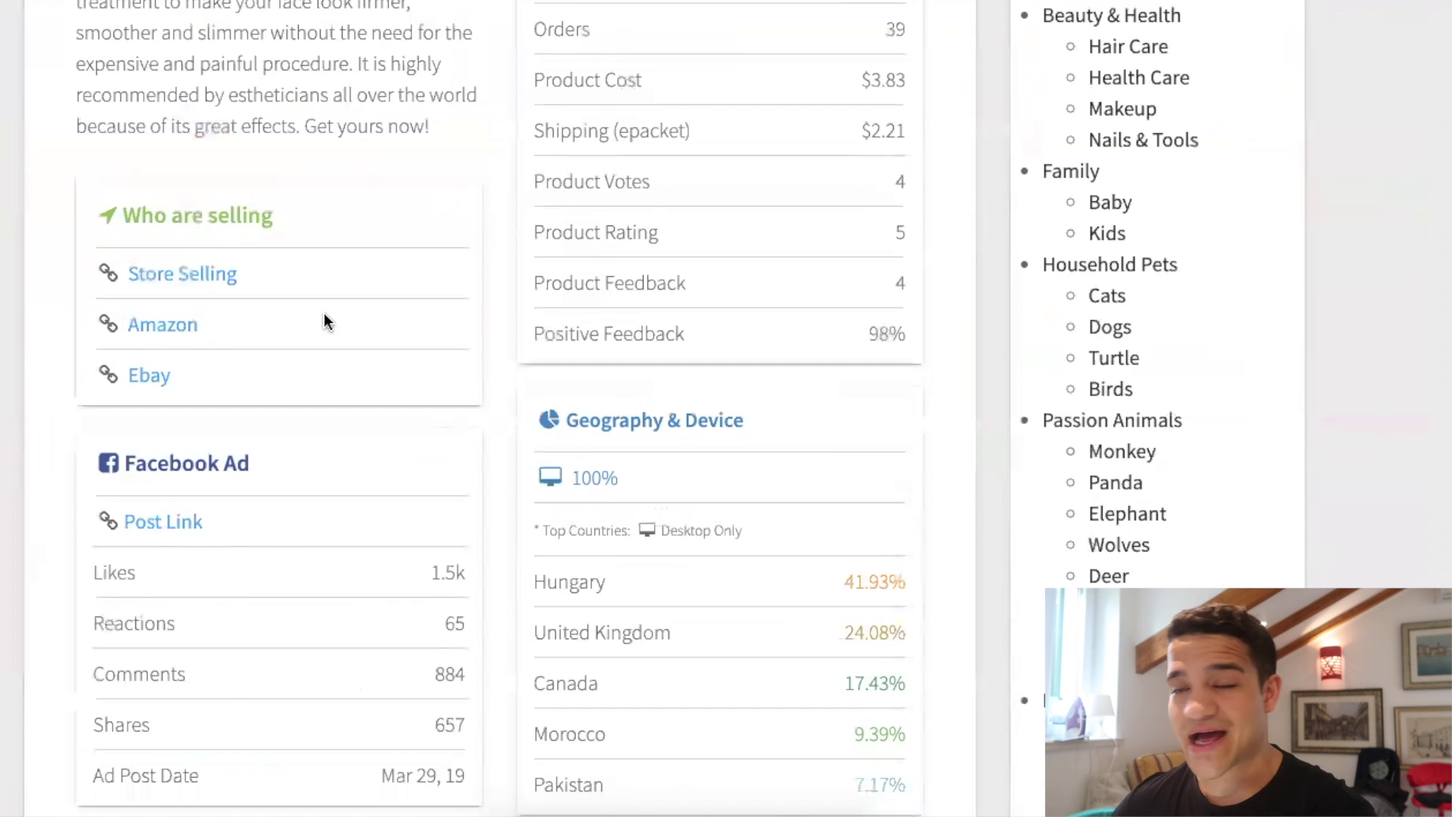
scroll(515, 295, down, 2)
scroll(505, 340, down, 2)
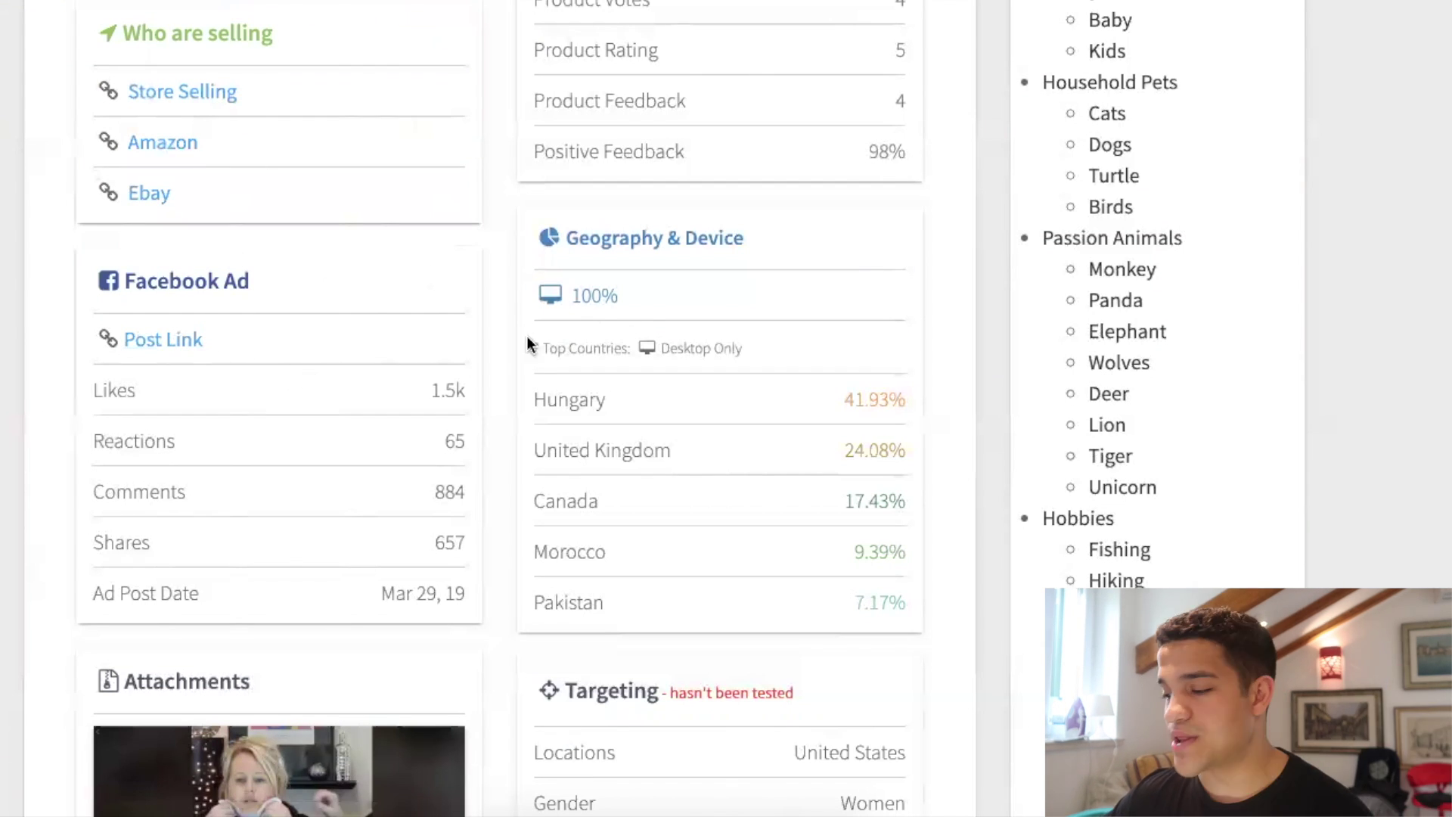
scroll(527, 336, down, 7)
scroll(535, 338, up, 2)
scroll(766, 274, up, 2)
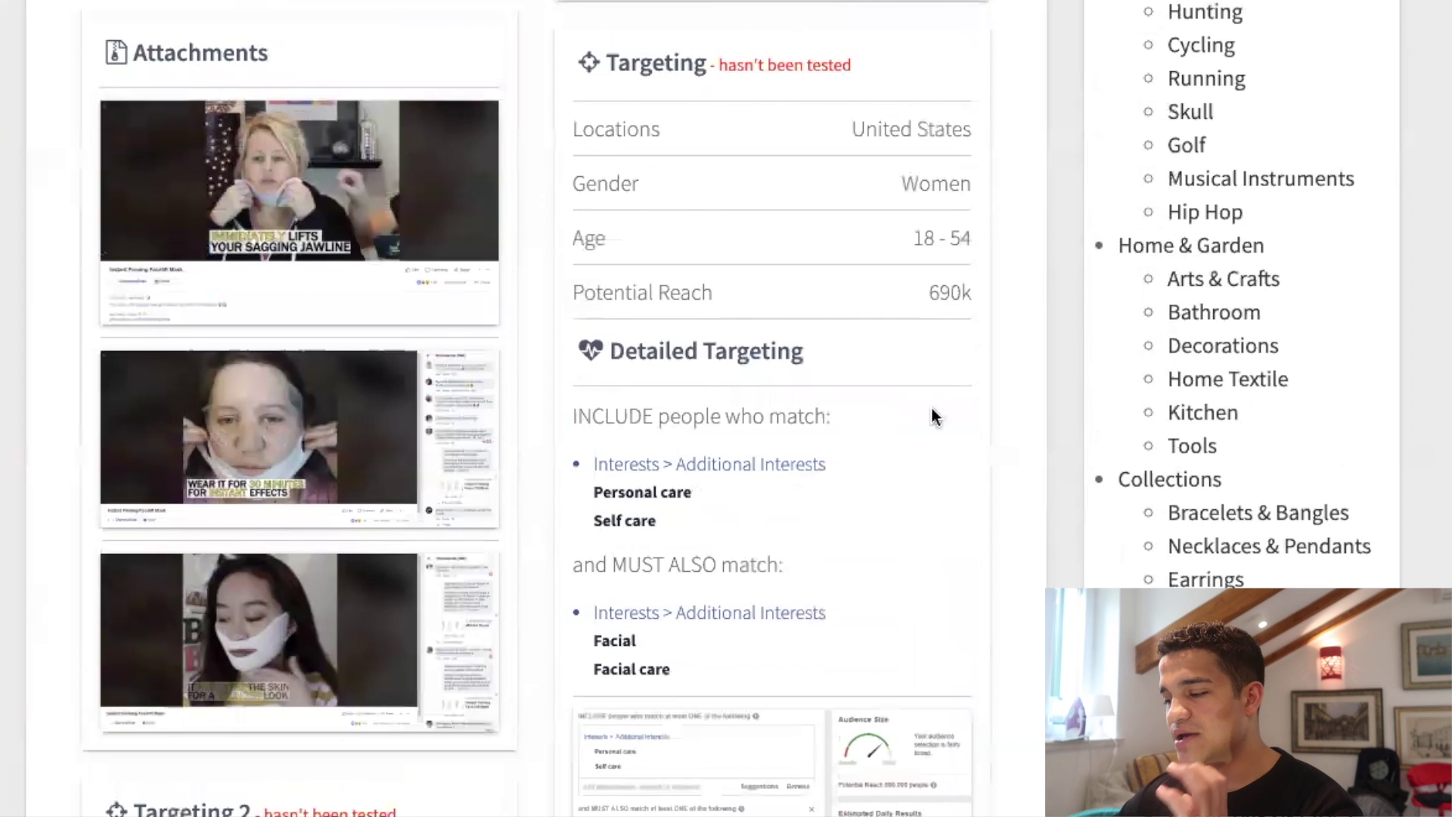
scroll(987, 450, down, 1)
triple_click(579, 53)
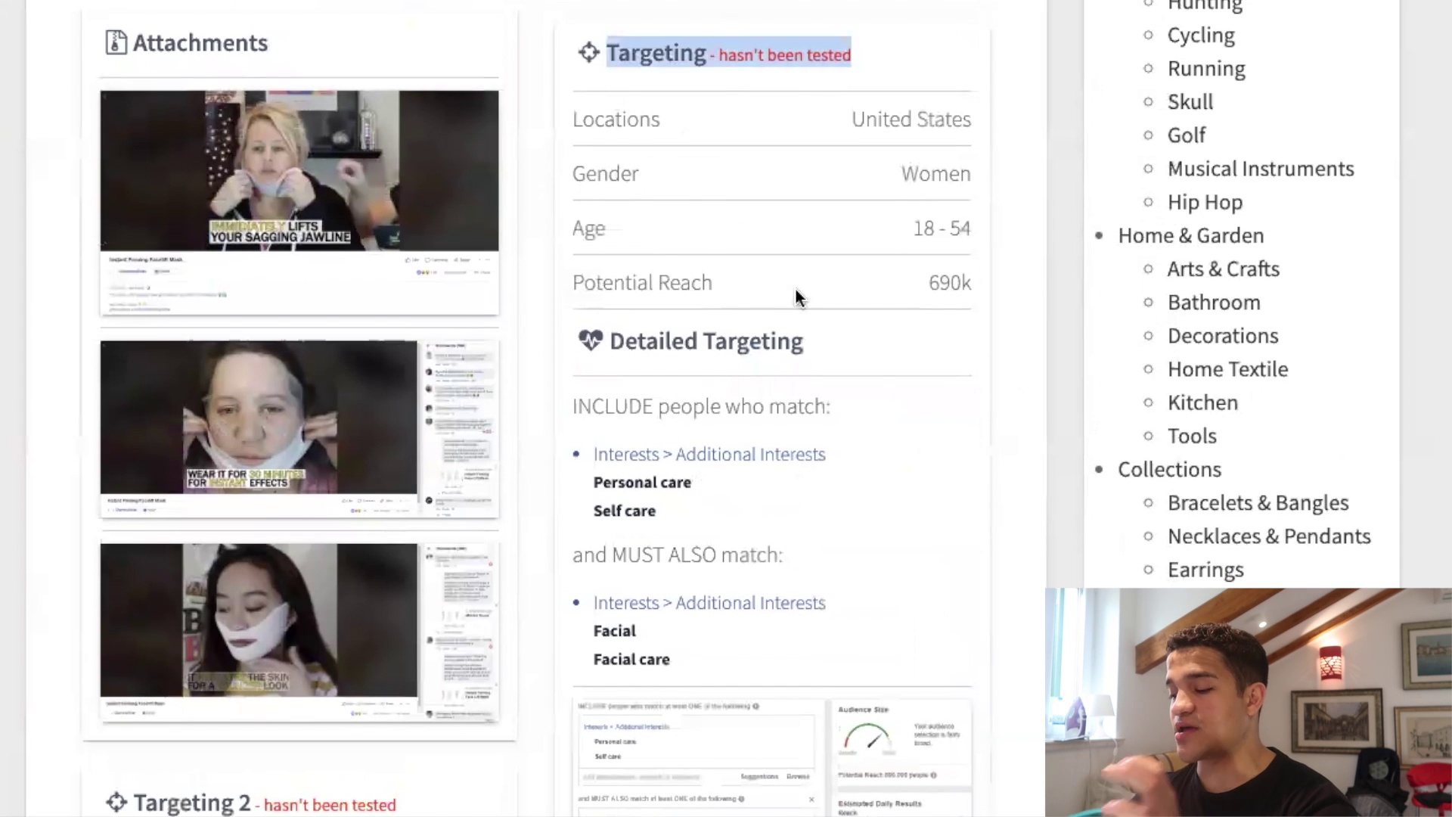
click(911, 434)
scroll(911, 435, down, 6)
scroll(773, 351, up, 2)
scroll(772, 351, up, 3)
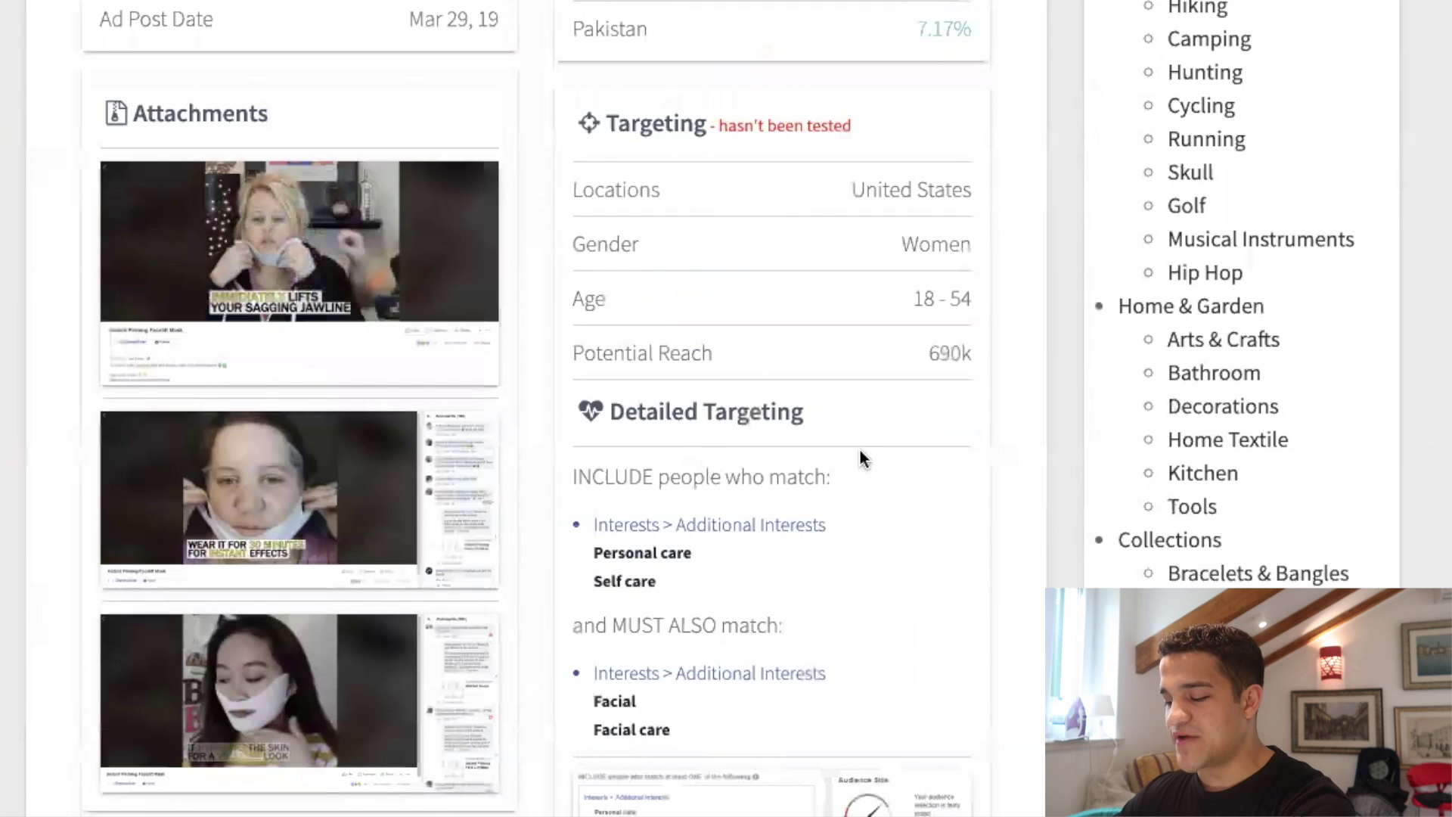
scroll(860, 451, down, 5)
scroll(810, 501, down, 2)
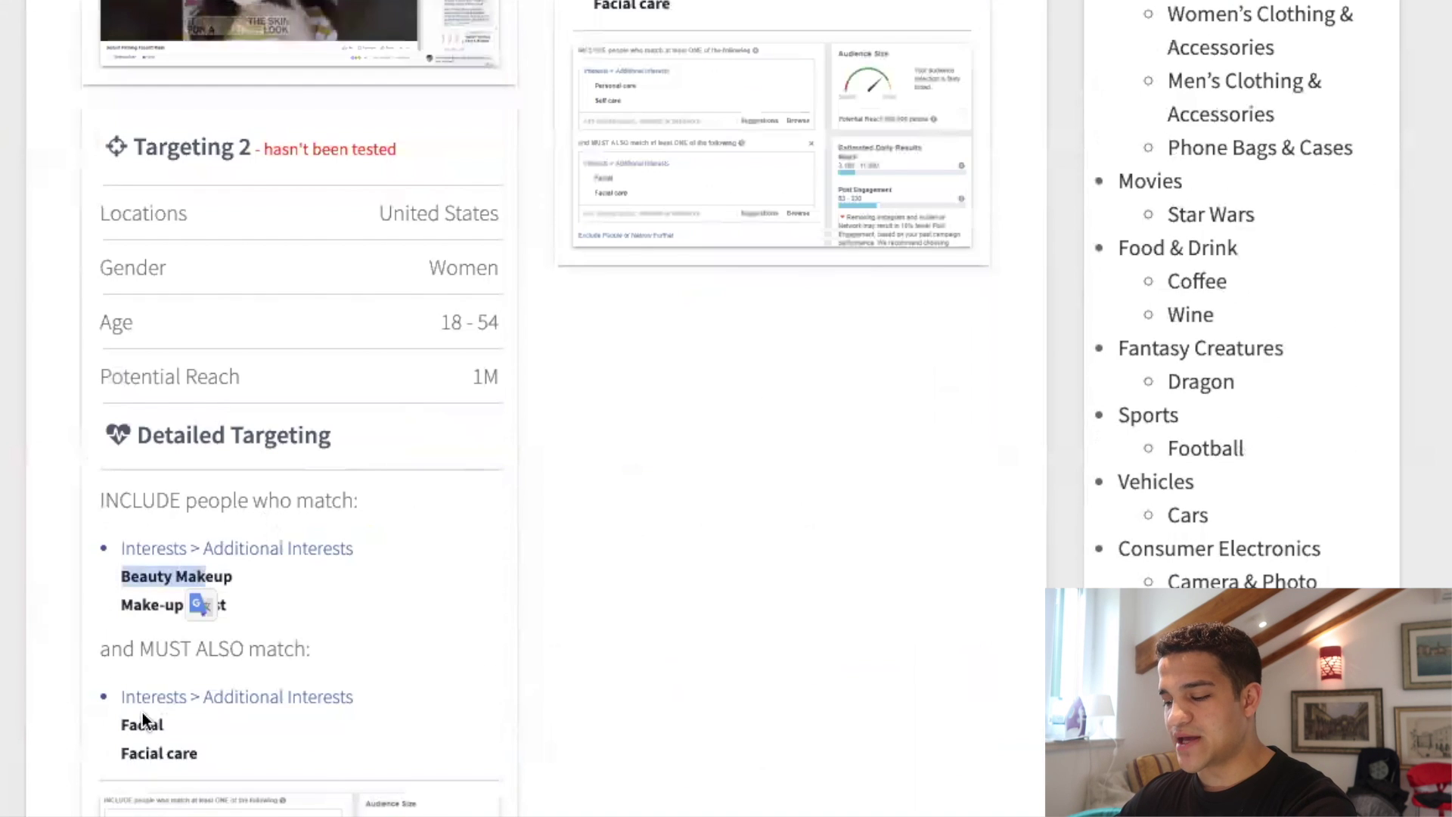
click(793, 537)
scroll(793, 537, down, 4)
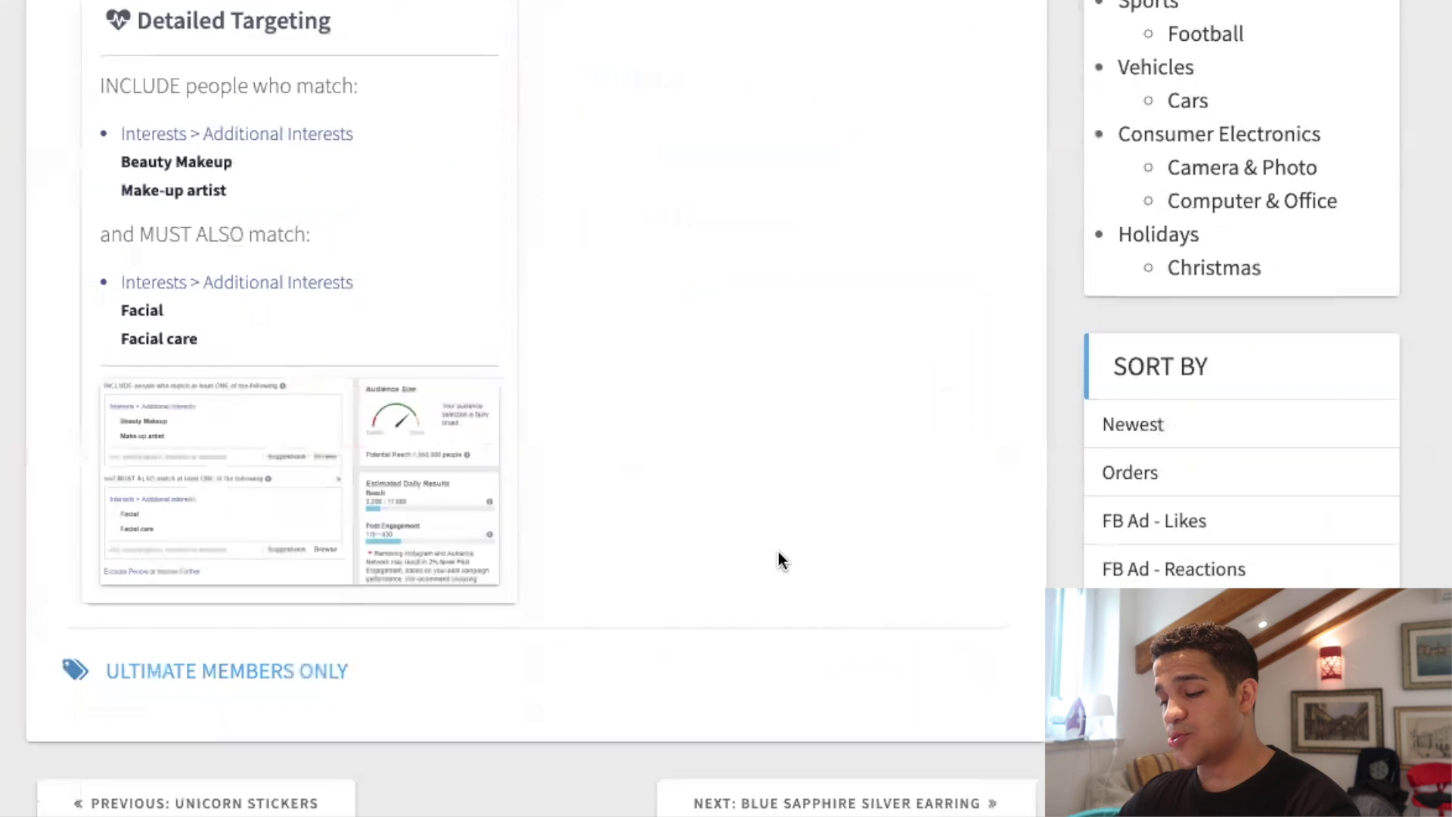
scroll(781, 552, up, 4)
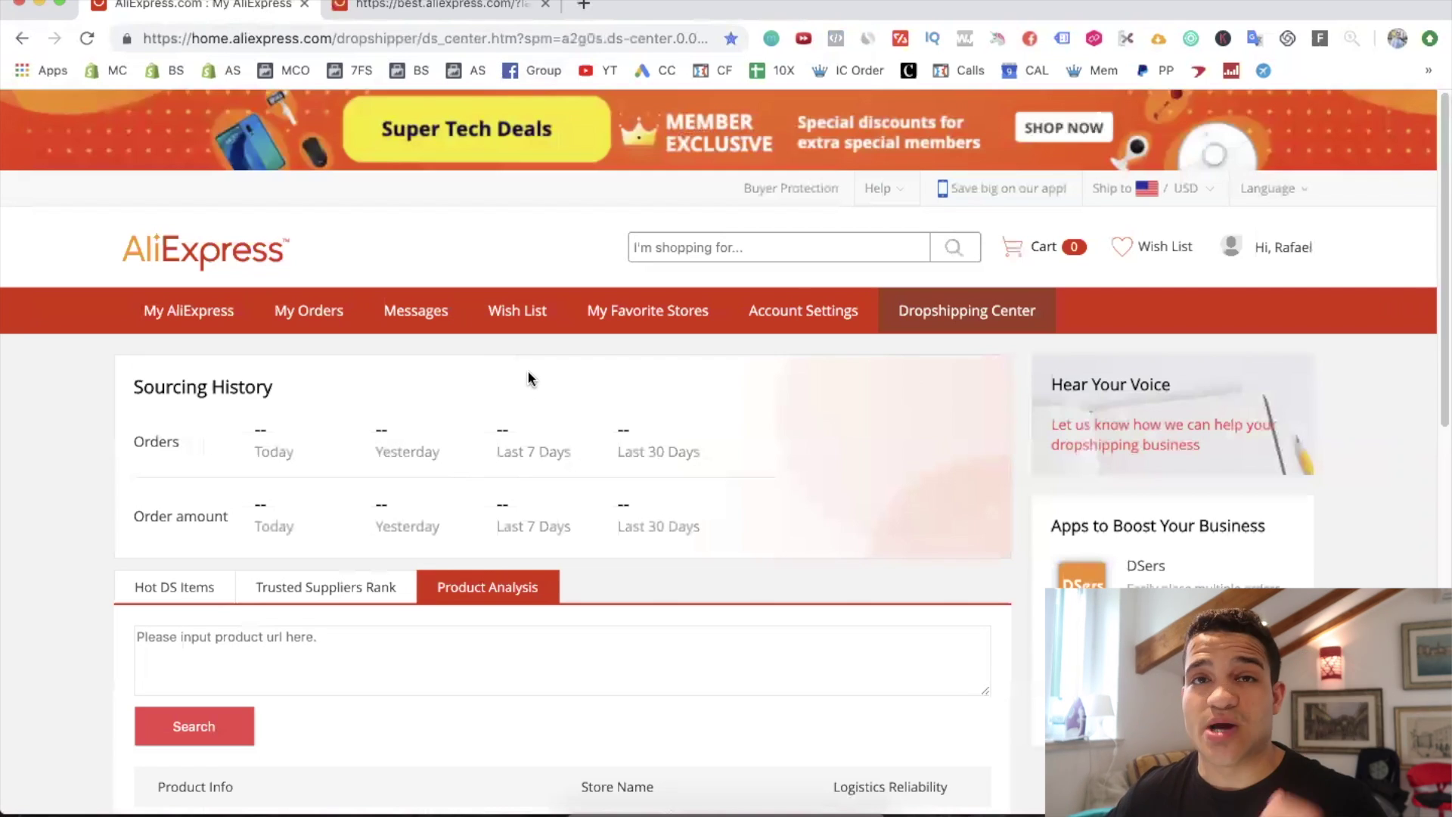
Paste the Sevich hair building fibers URL into Product Analysis to view S-Again Store results
click(475, 6)
scroll(726, 453, down, 5)
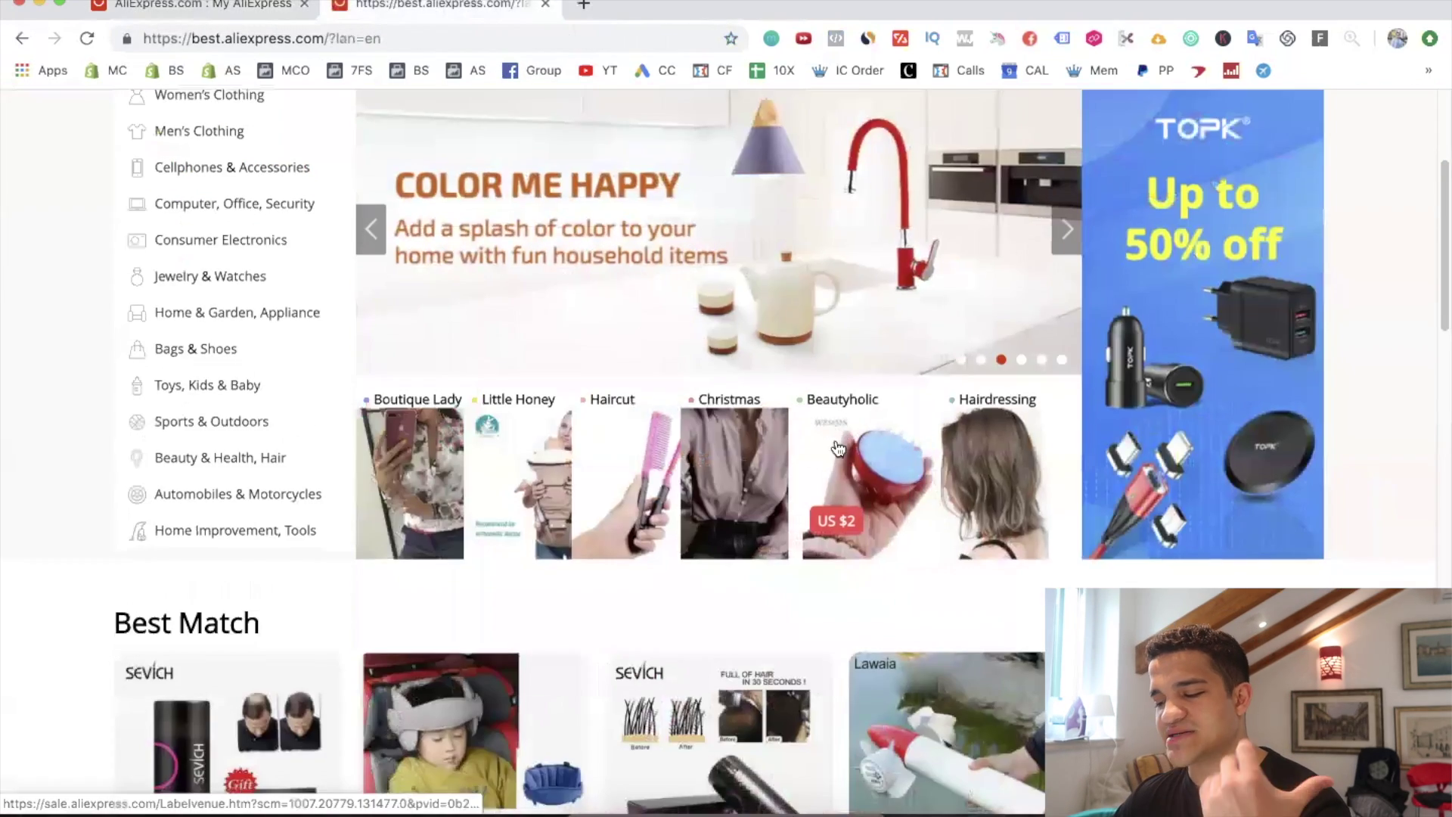
scroll(806, 488, down, 5)
click(740, 422)
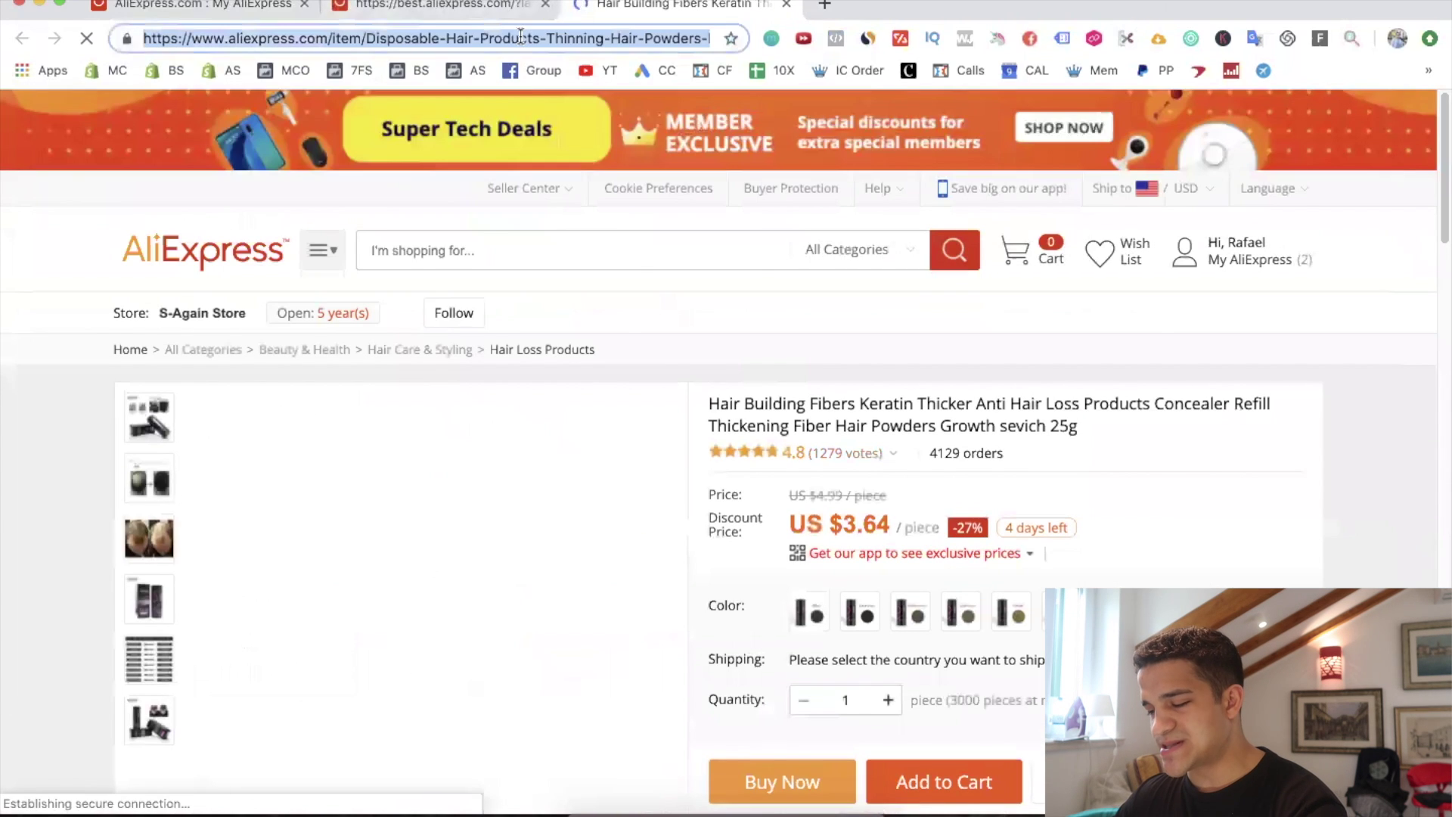
click(520, 37)
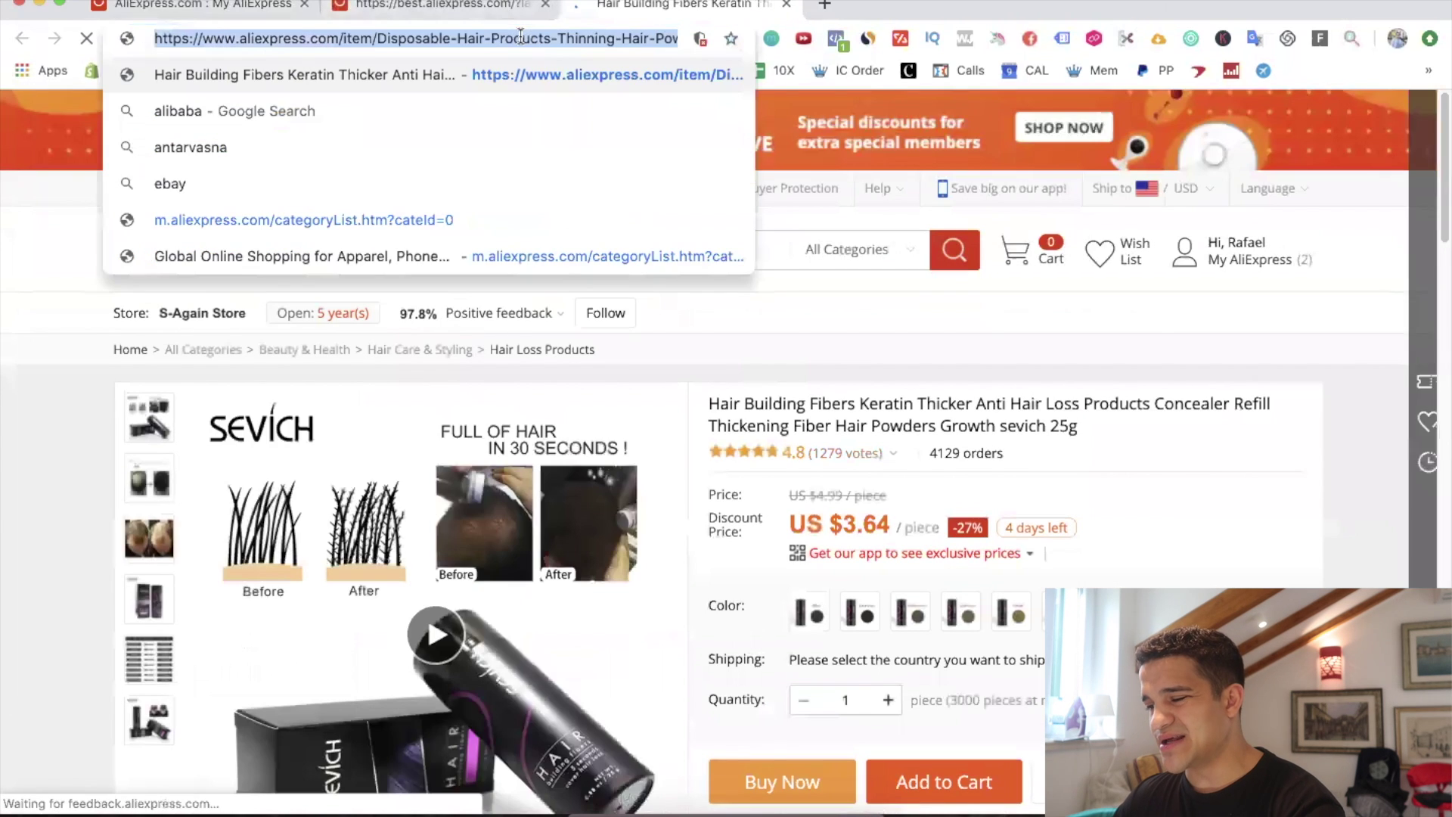
click(431, 6)
click(241, 6)
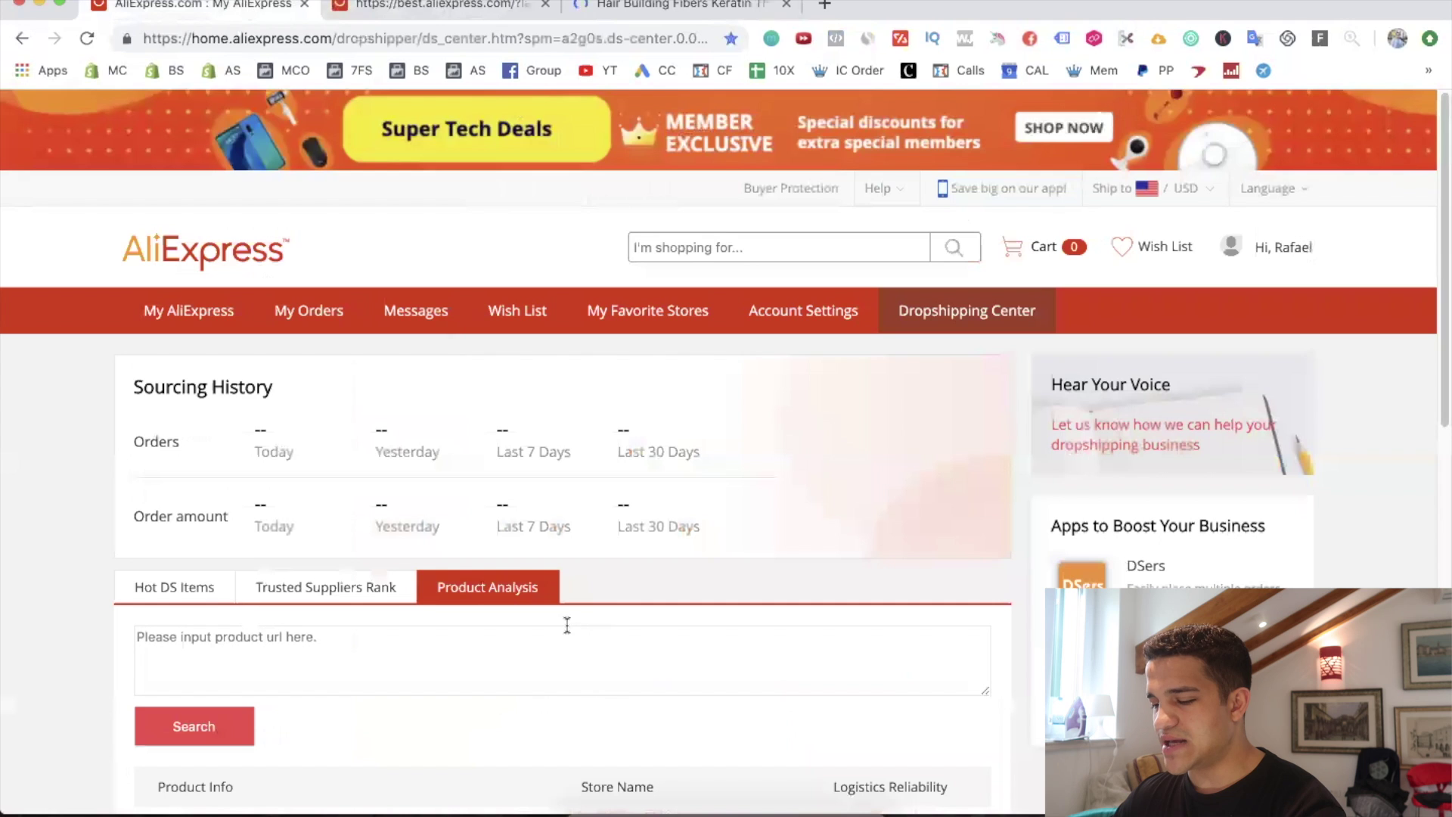
key(ctrl+v)
scroll(603, 531, down, 3)
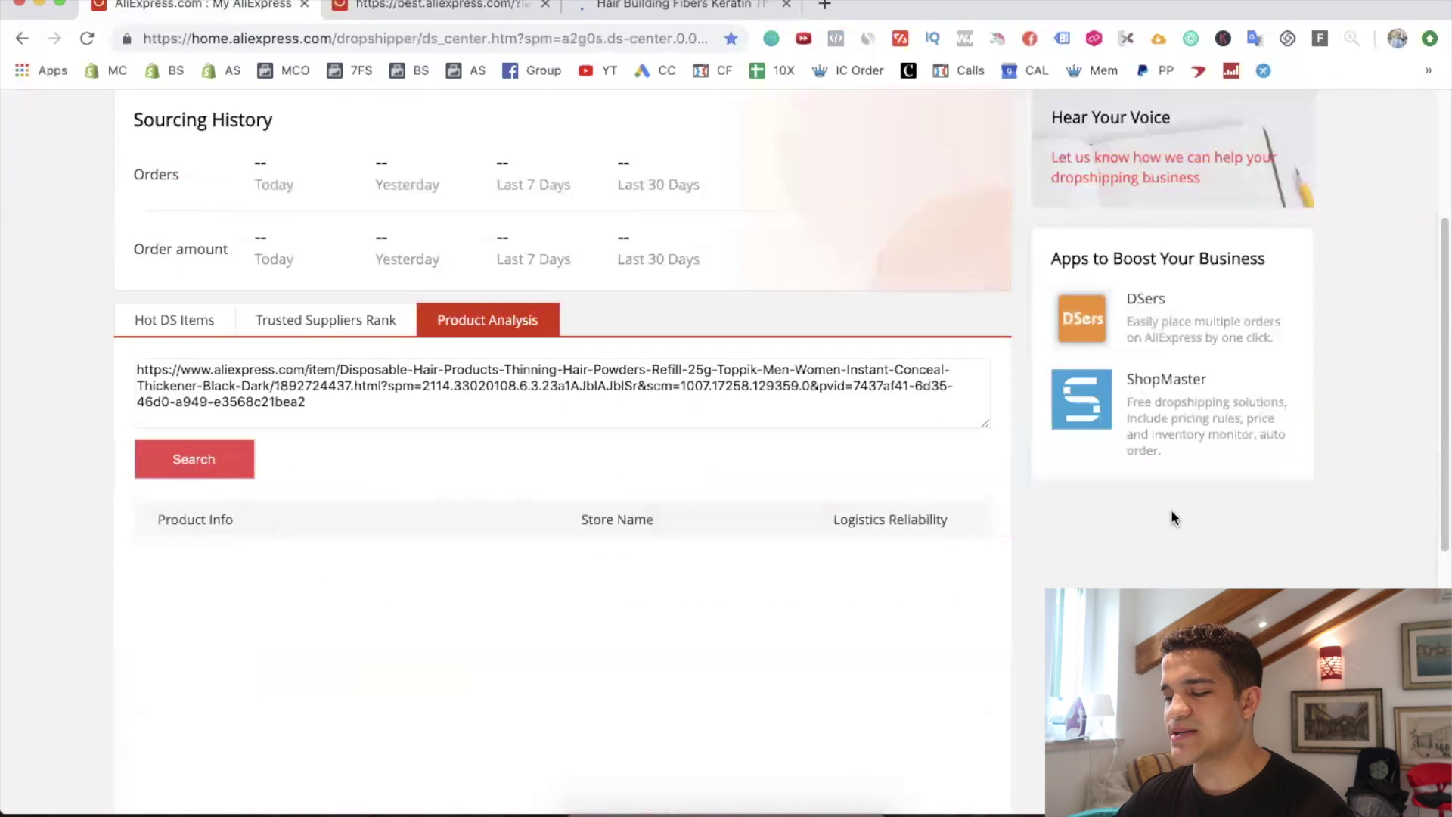
scroll(1054, 538, down, 5)
scroll(999, 568, down, 1)
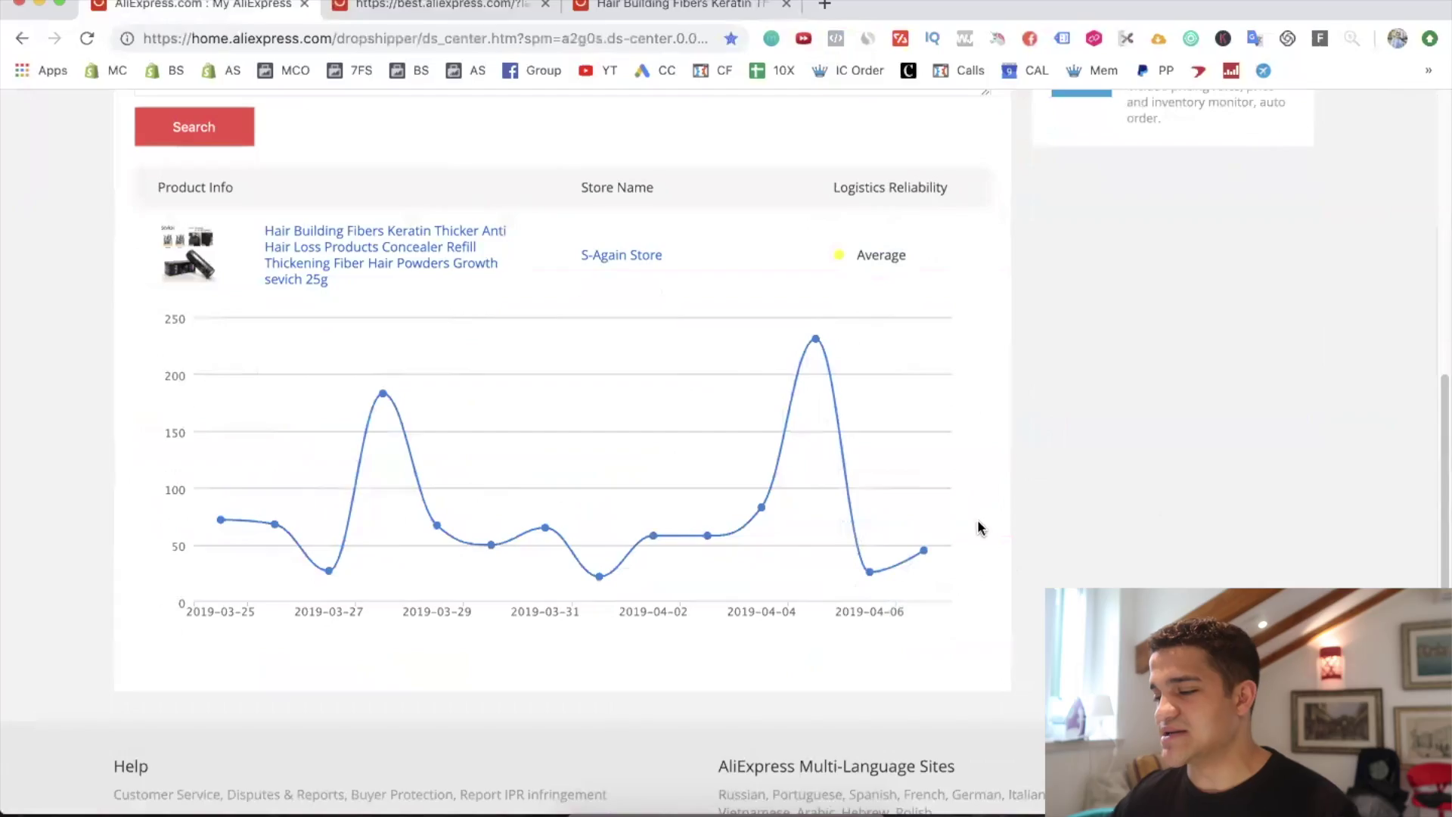
click(739, 12)
scroll(761, 557, down, 10)
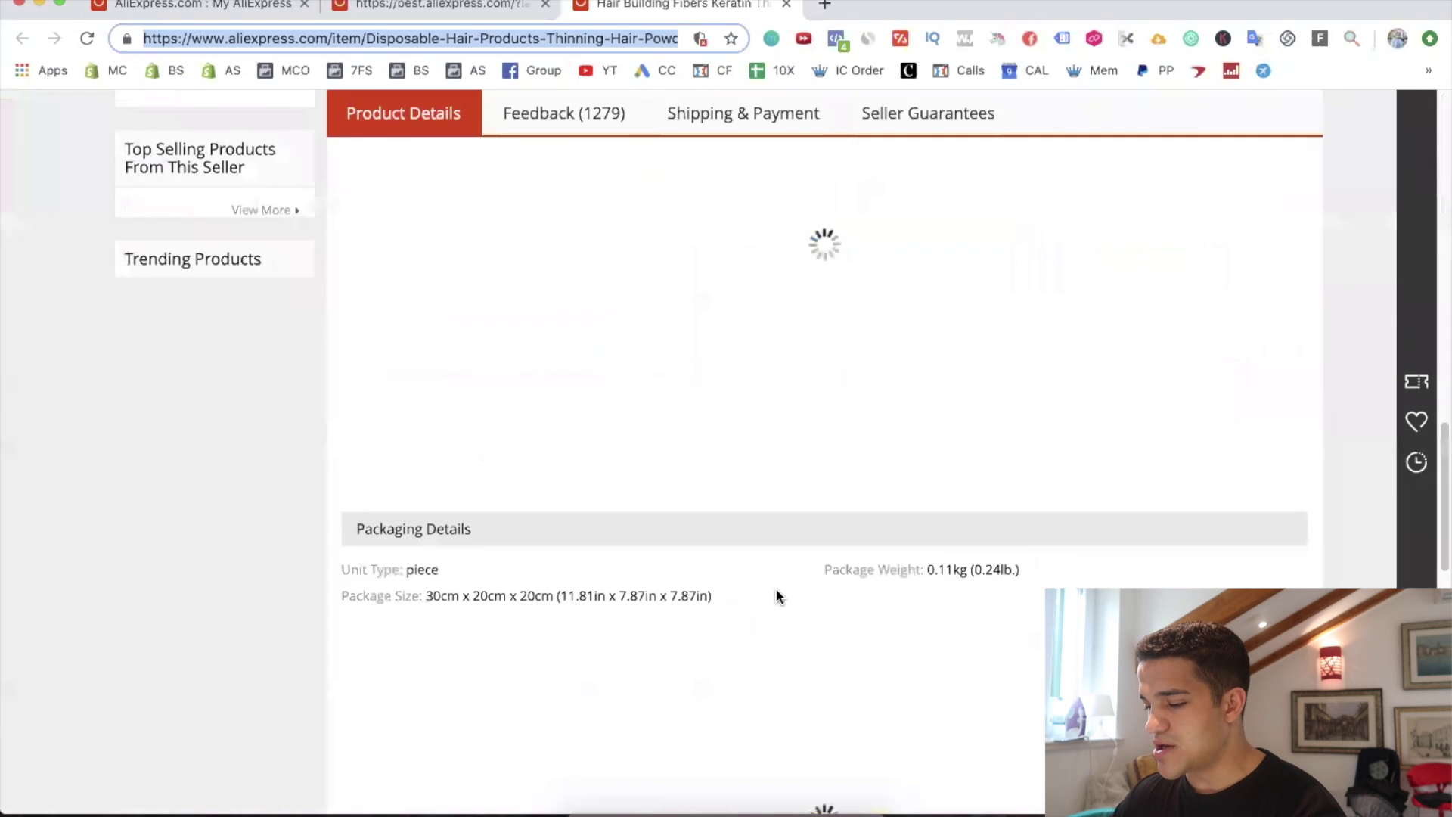
scroll(775, 588, up, 10)
Replace the analysed link with the Sevich 100g refill bag URL and run the search
click(443, 4)
scroll(968, 276, down, 5)
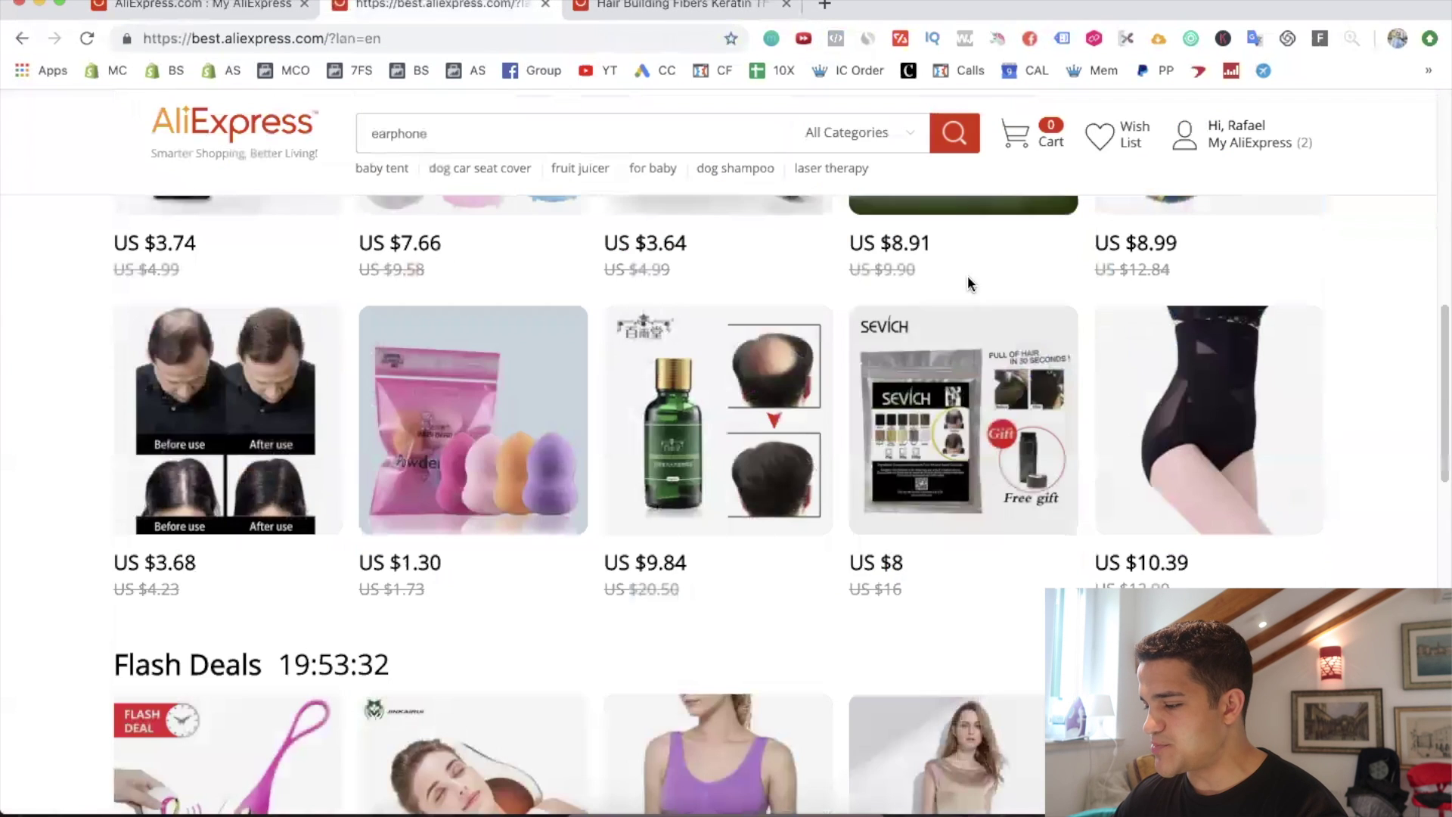
click(971, 422)
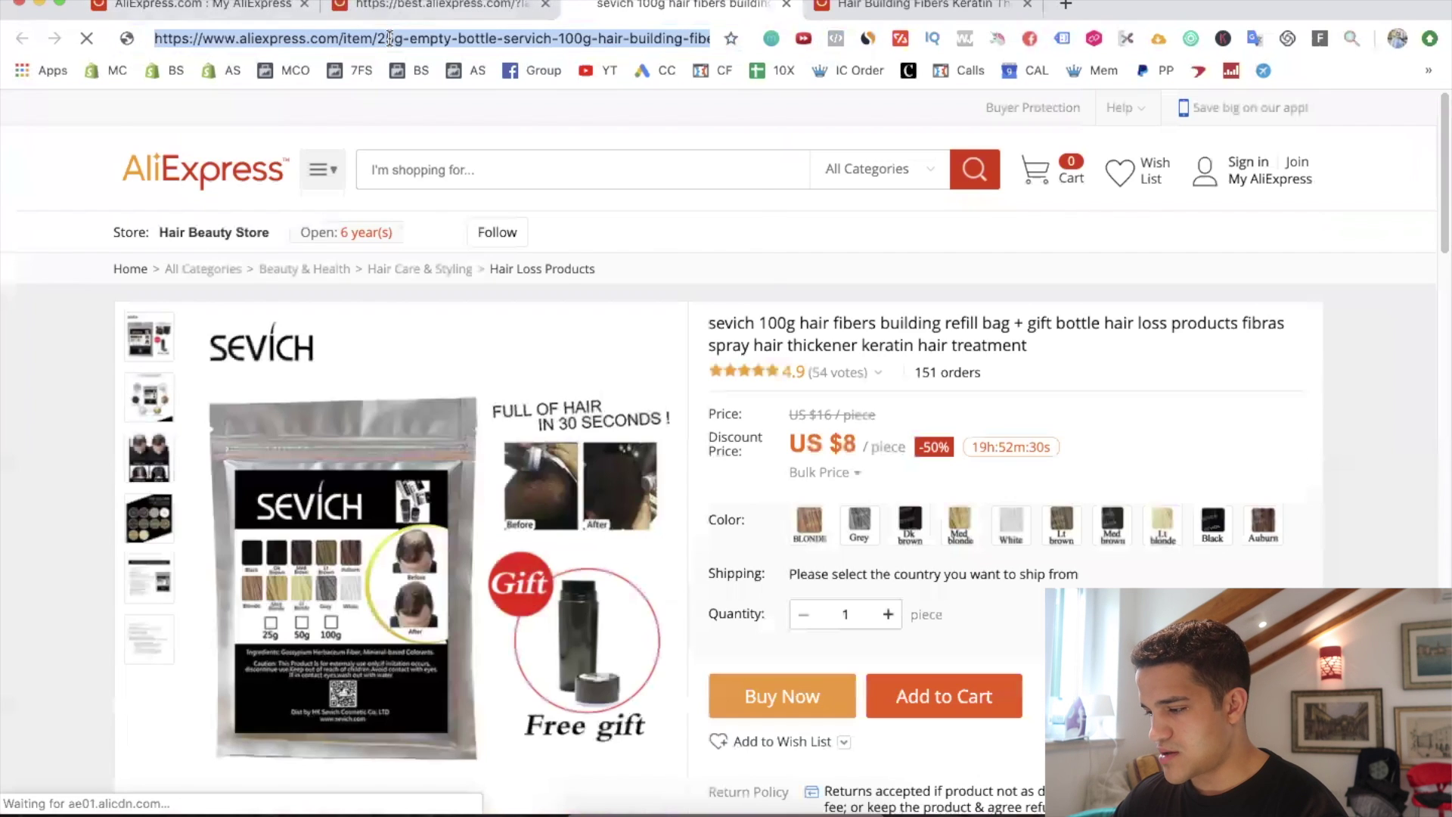
click(195, 39)
key(ctrl+c)
click(193, 4)
scroll(435, 353, up, 5)
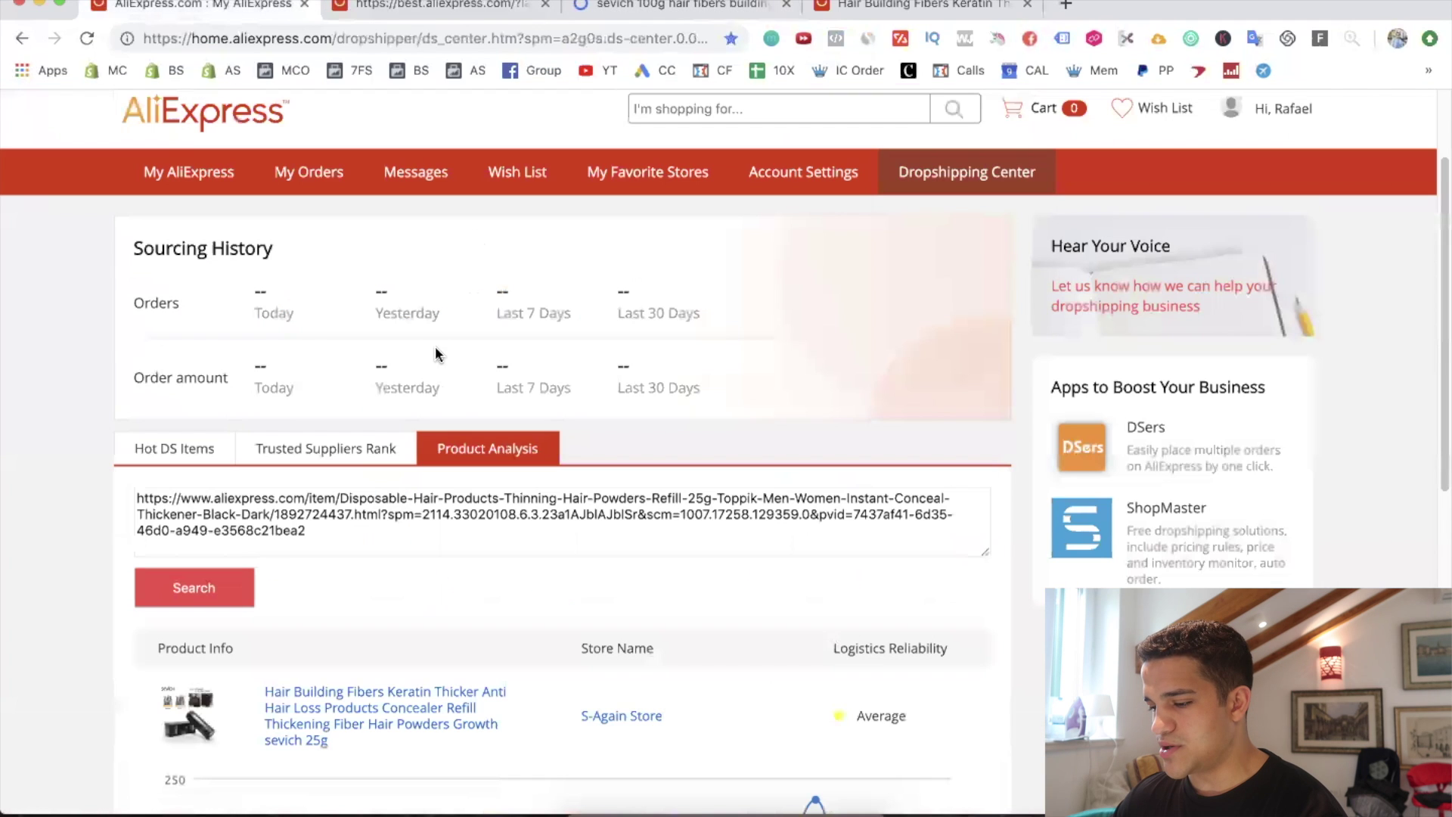
triple_click(437, 528)
key(ctrl+v)
key(Return)
scroll(29, 389, down, 5)
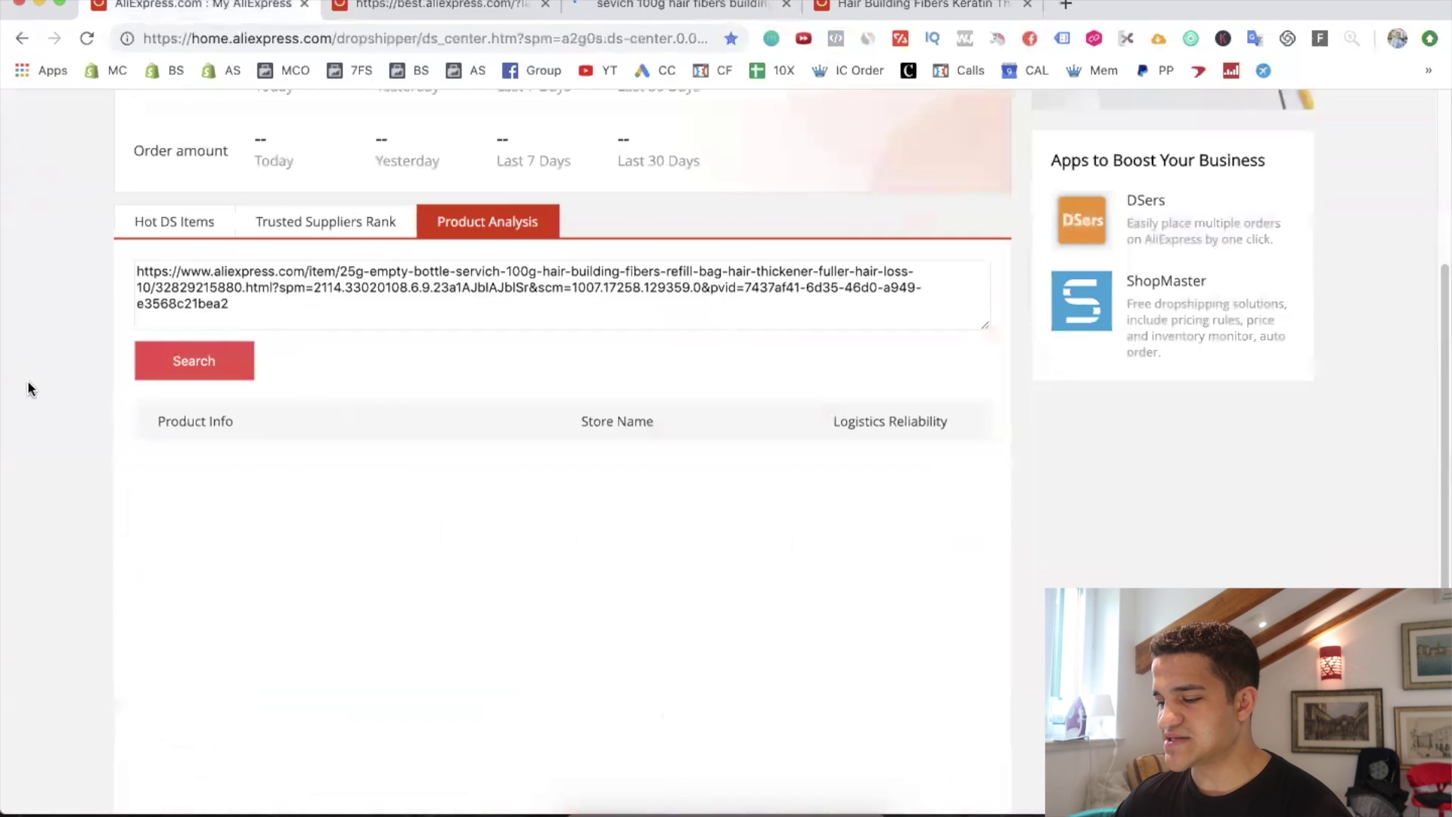
scroll(30, 389, down, 1)
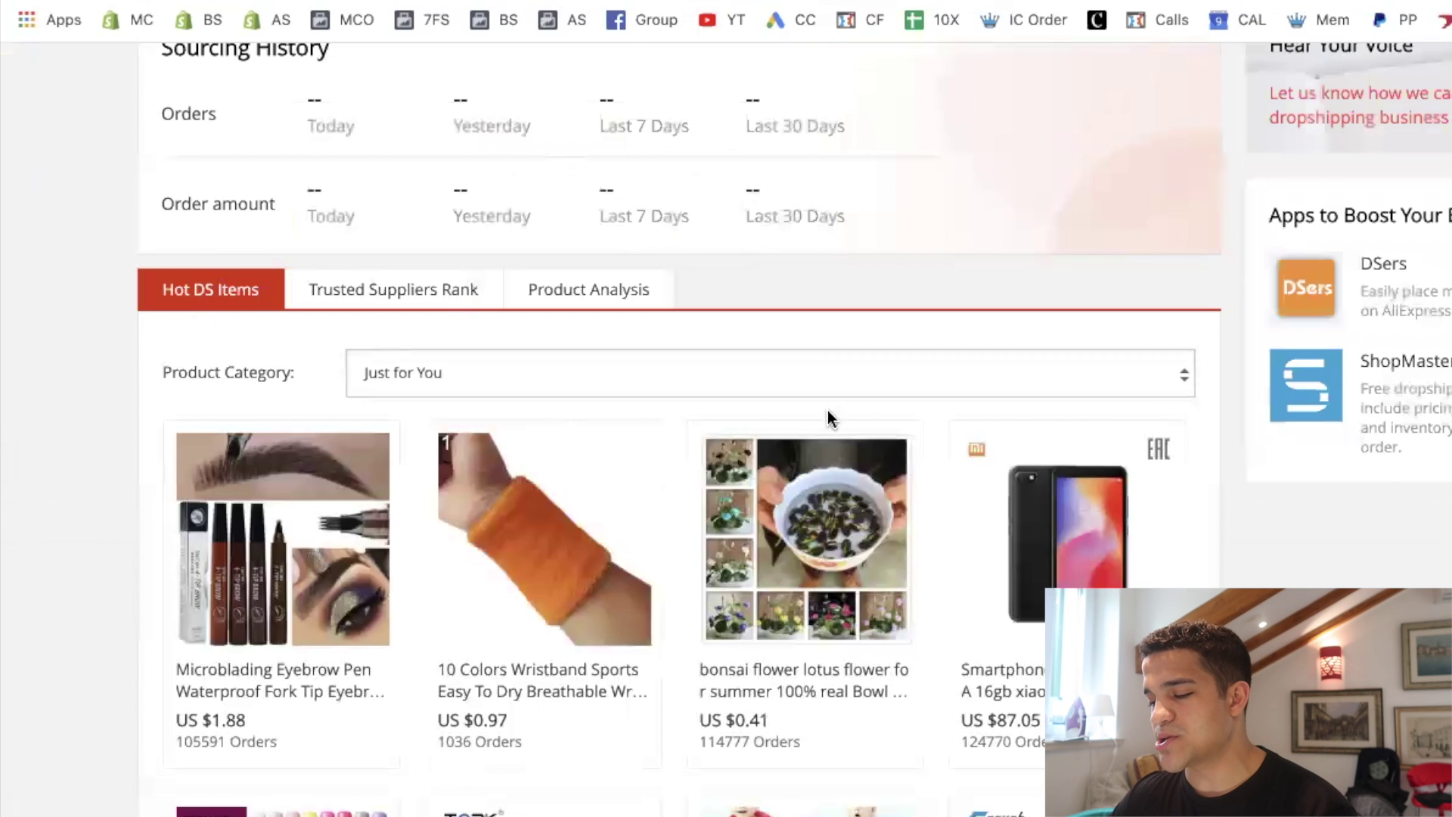
scroll(828, 410, down, 1)
Filter Hot DS Items to the Home & Garden > Home Decor category
click(581, 297)
mouse_move(235, 588)
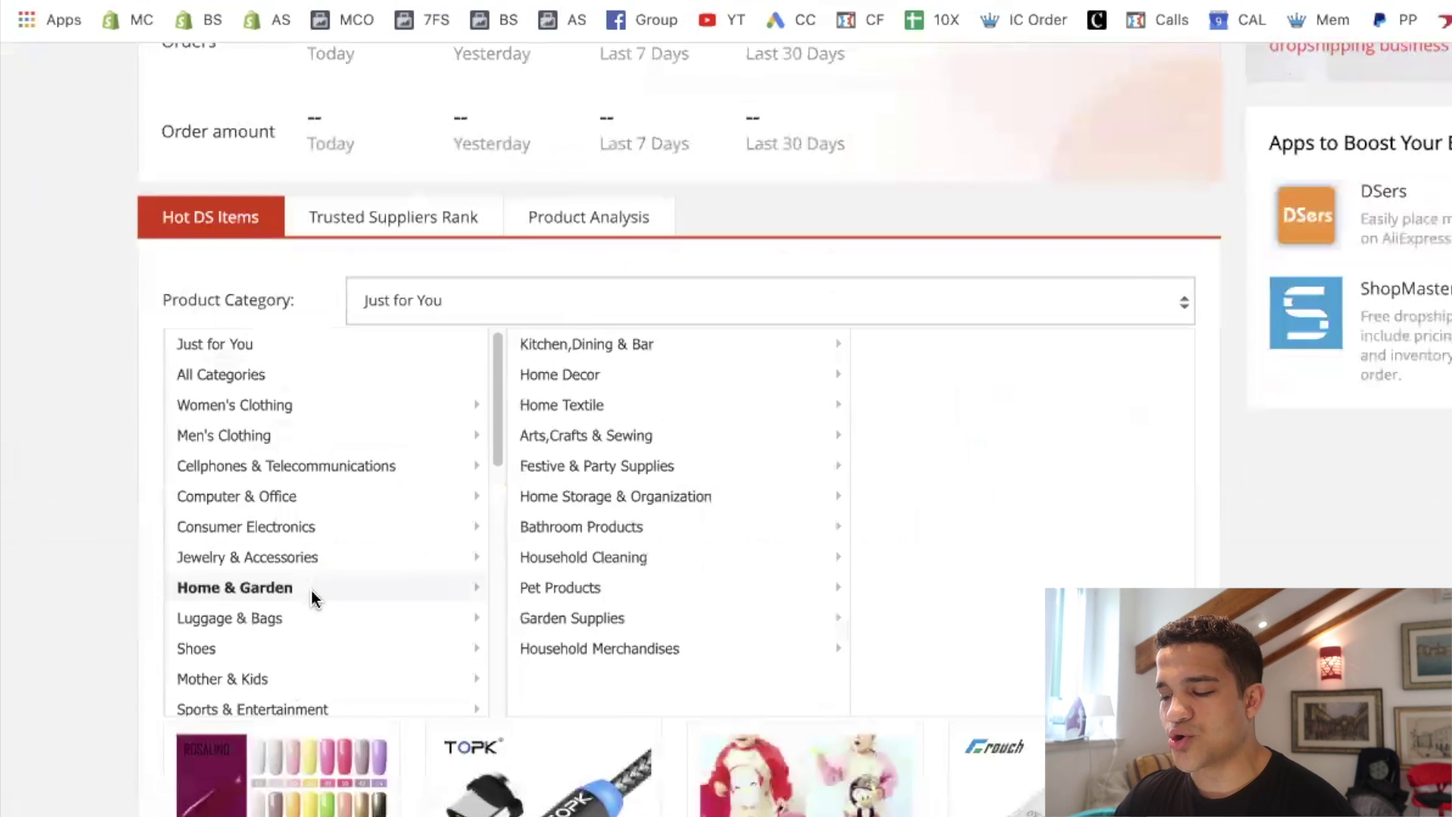
scroll(314, 596, down, 2)
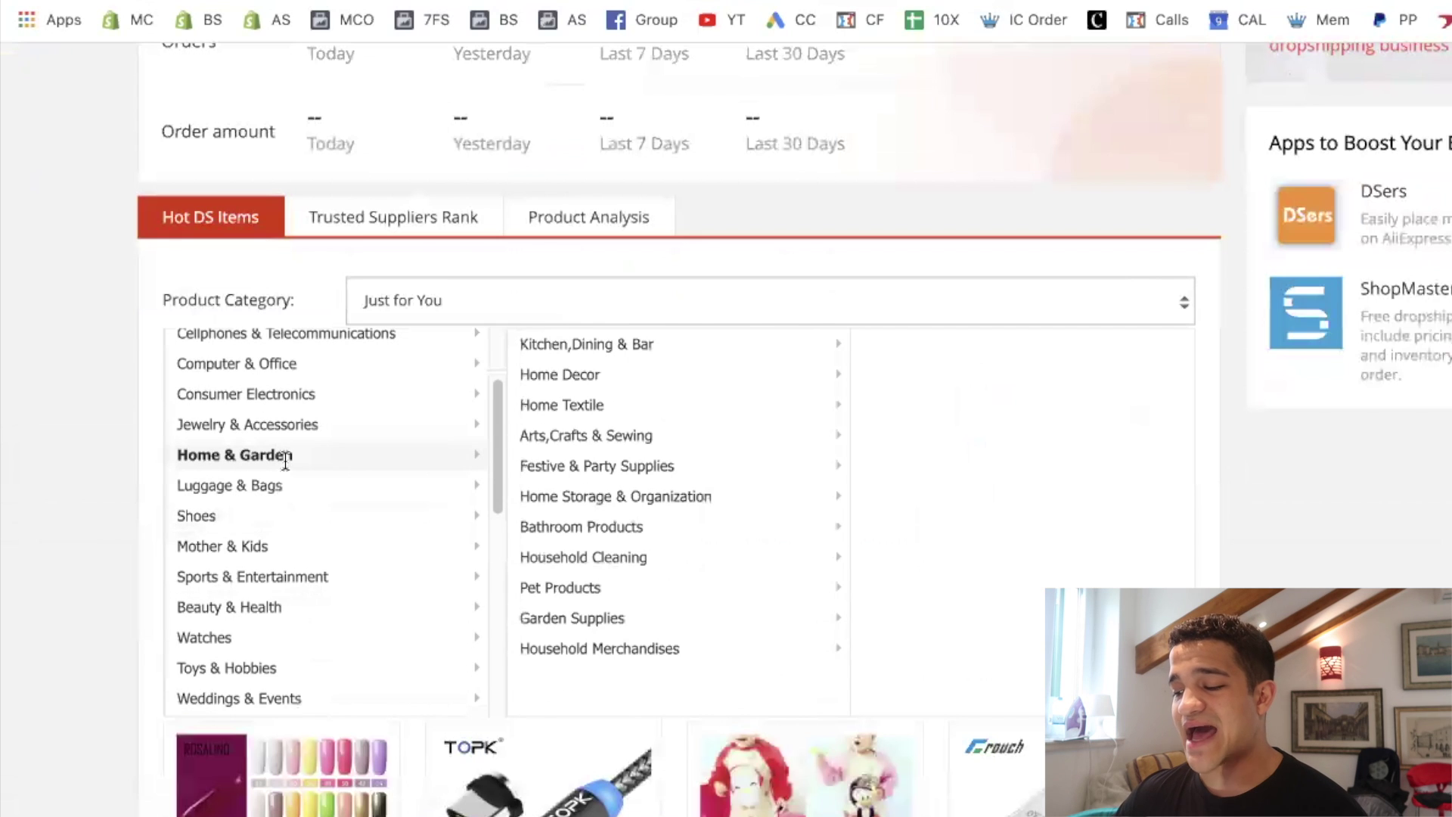
click(590, 374)
scroll(726, 177, down, 1)
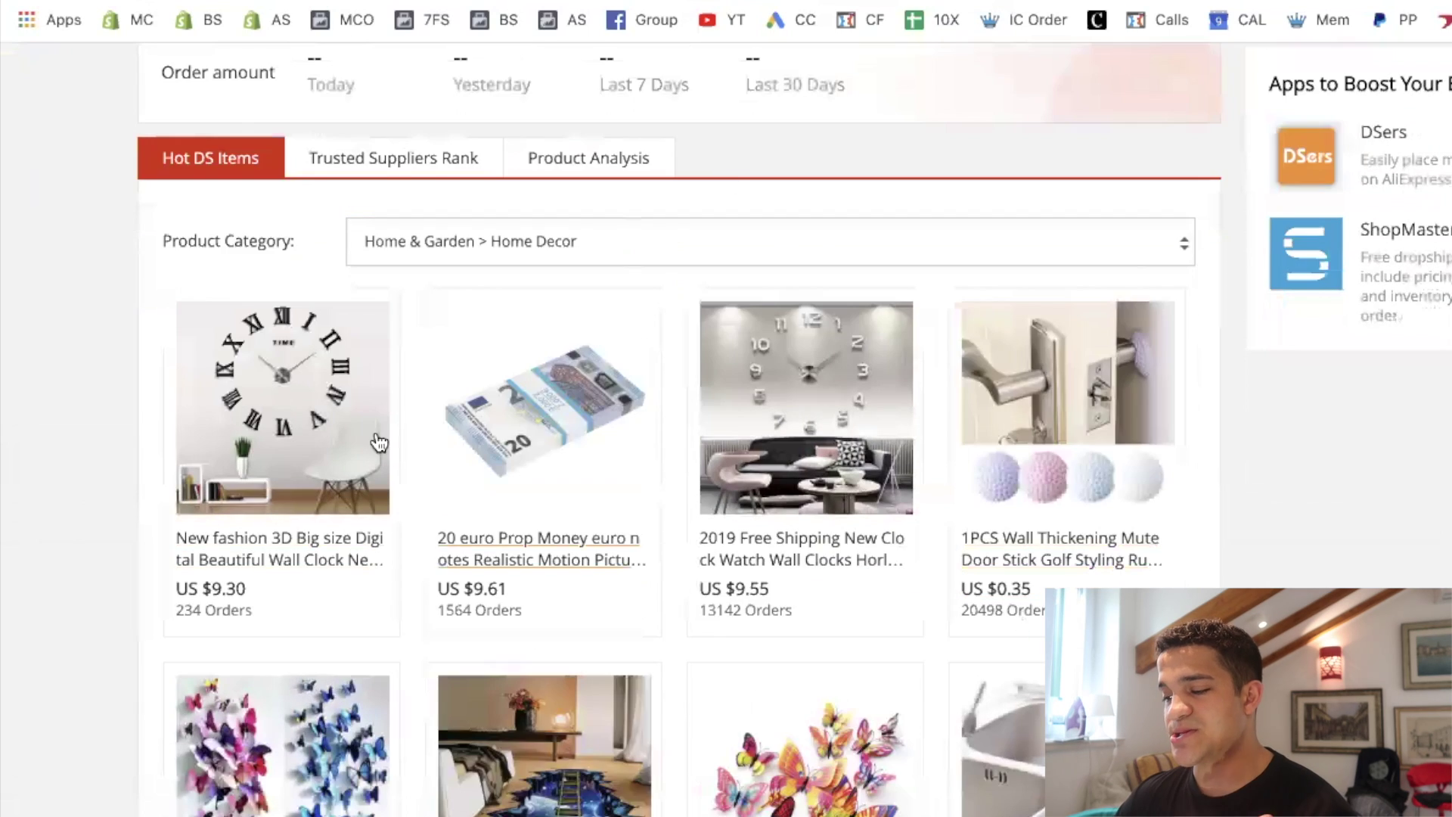
scroll(379, 441, down, 3)
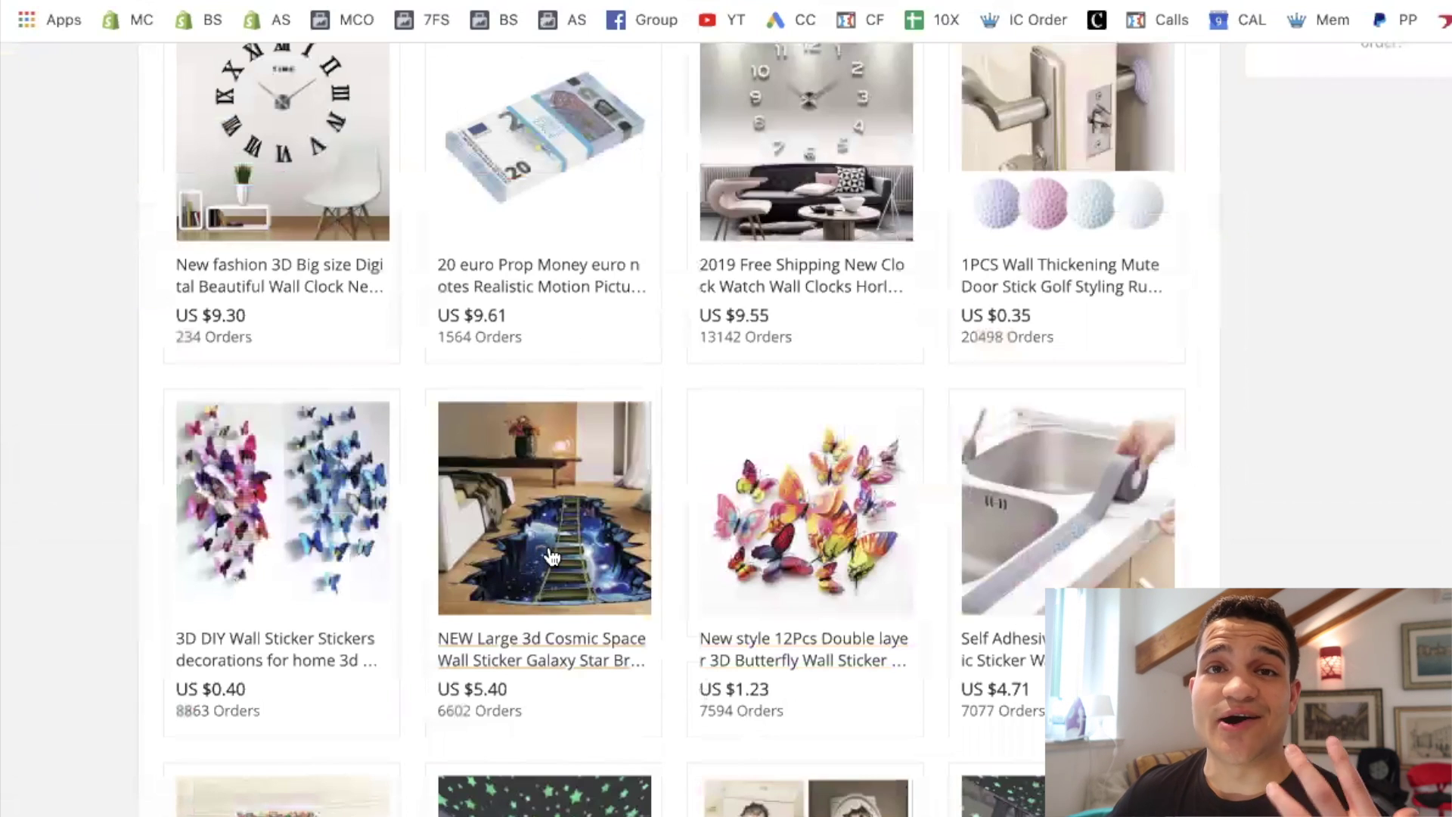